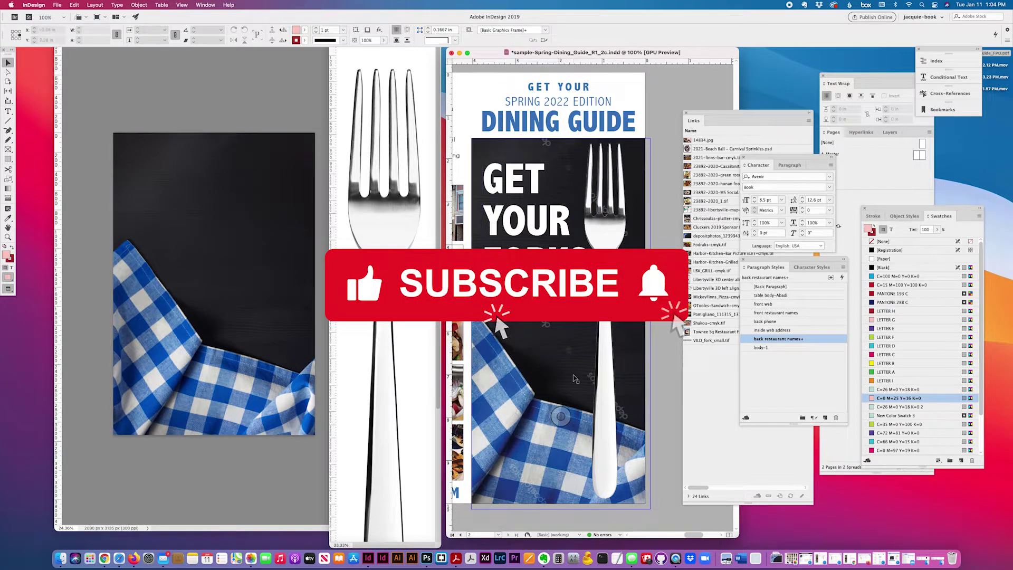
Select the narrow fork image frame in InDesign and hide the napkin path outline in Photoshop
left_click(608, 465)
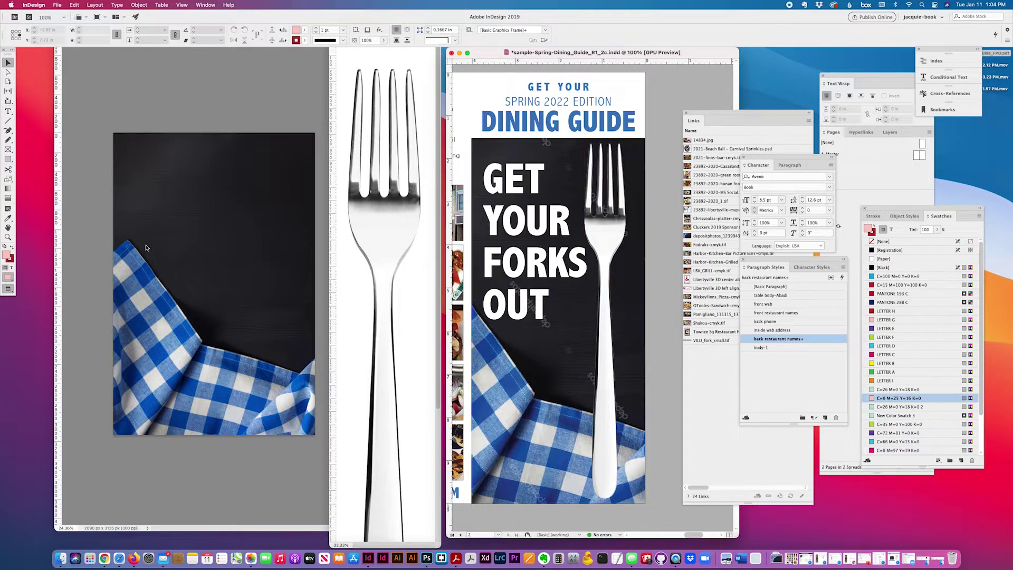
left_click(183, 262)
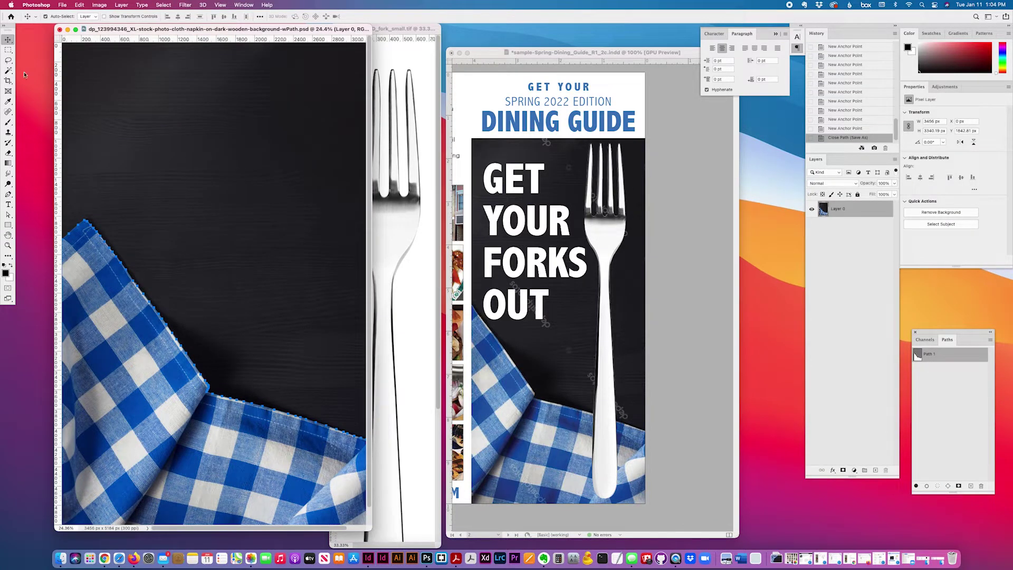
key("super+h")
left_click(732, 400)
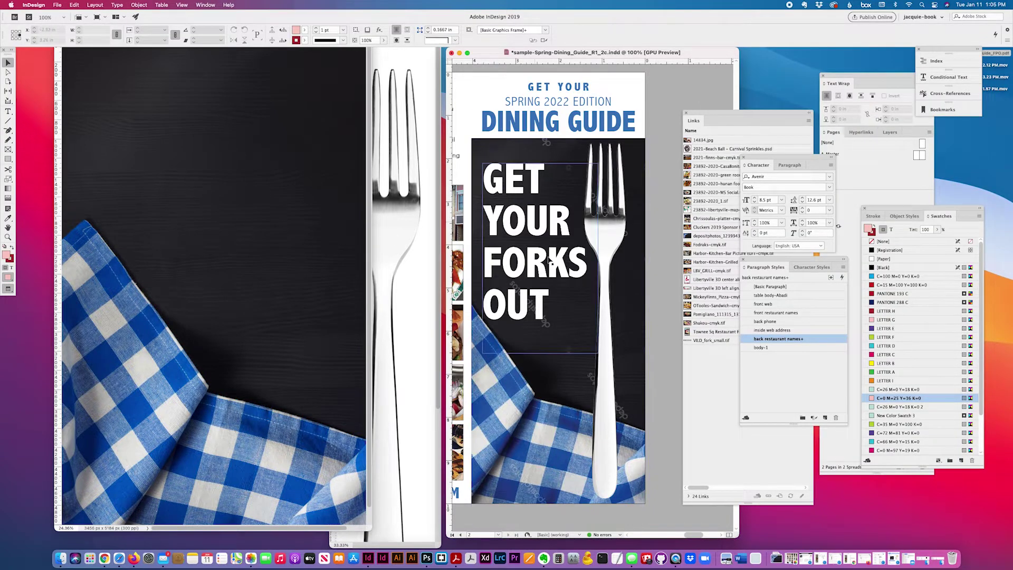
scroll(562, 333, "down", 1)
scroll(561, 333, "right", 1)
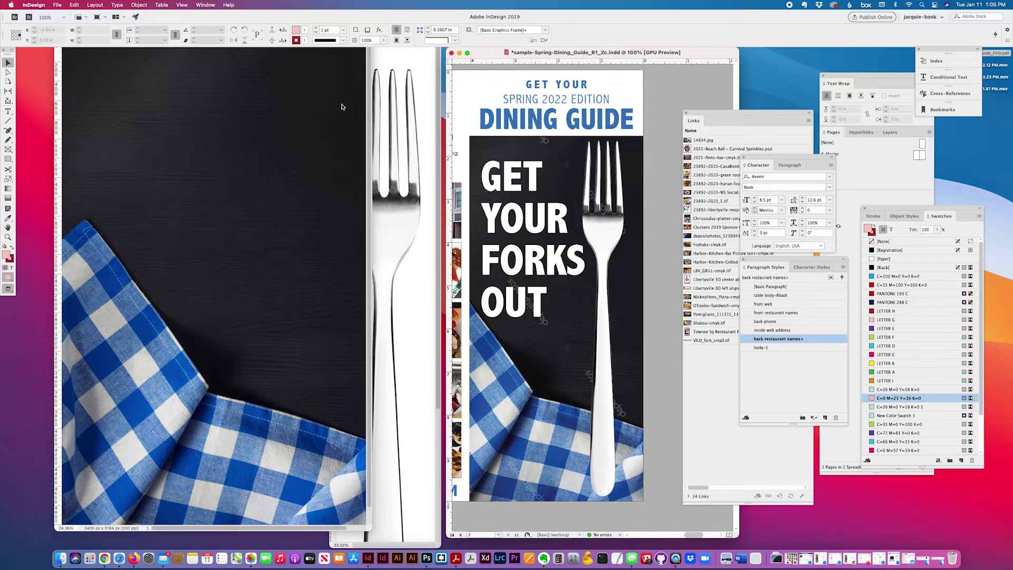
Export with the High Quality Print preset to the Desktop as sample-Spring-Dining_Guide_FPO.pdf, replacing the old copy
left_click(57, 5)
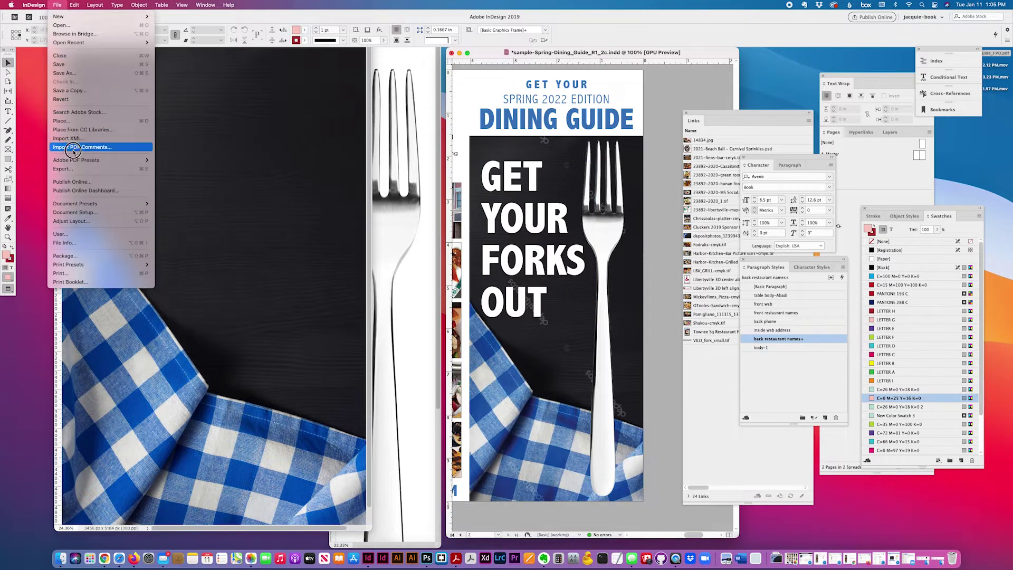
mouse_move(73, 160)
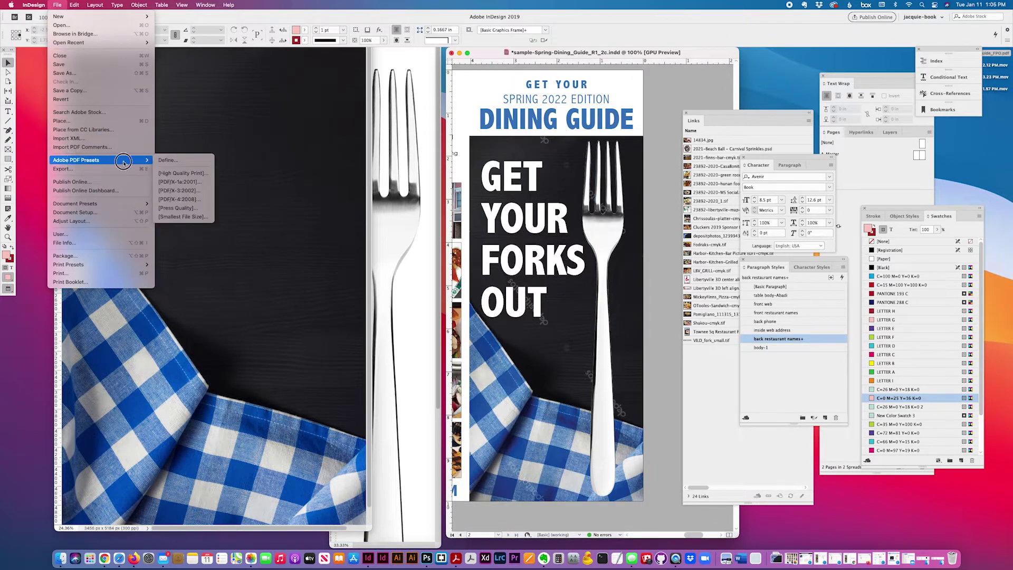
left_click(183, 173)
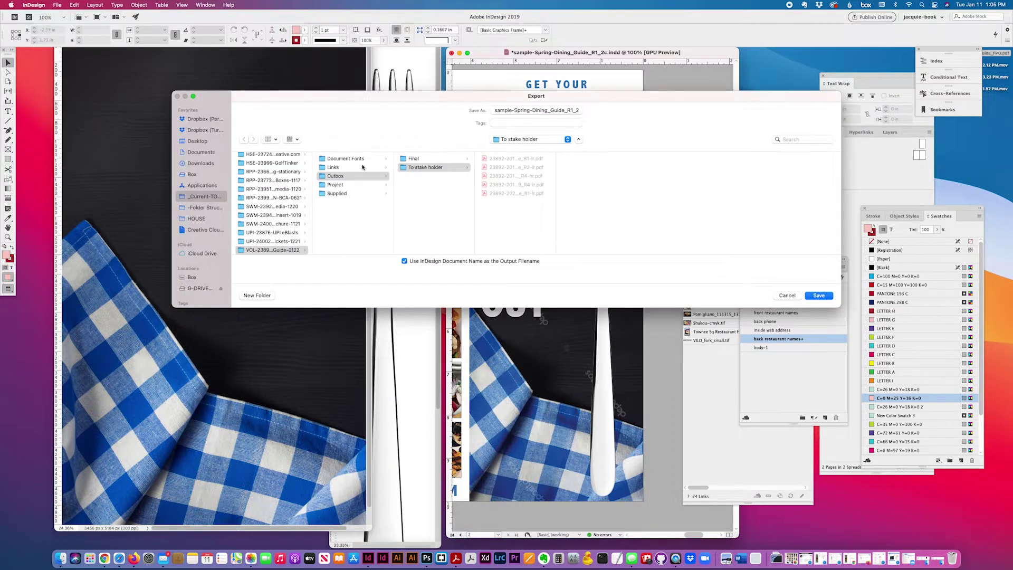
left_click(195, 141)
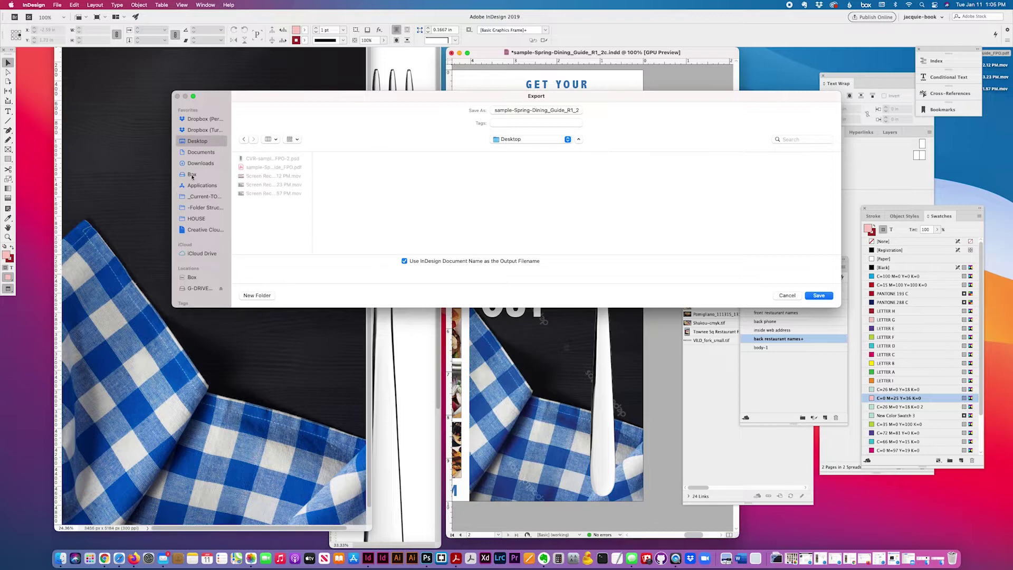
left_click(567, 111)
left_click_drag(553, 111, 567, 111)
type("FPO.p")
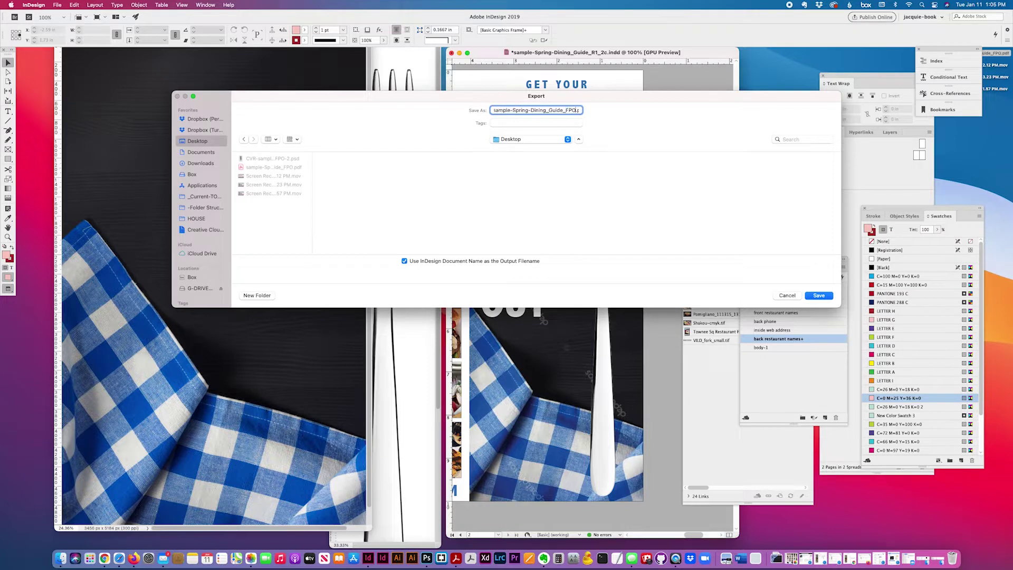
left_click(819, 296)
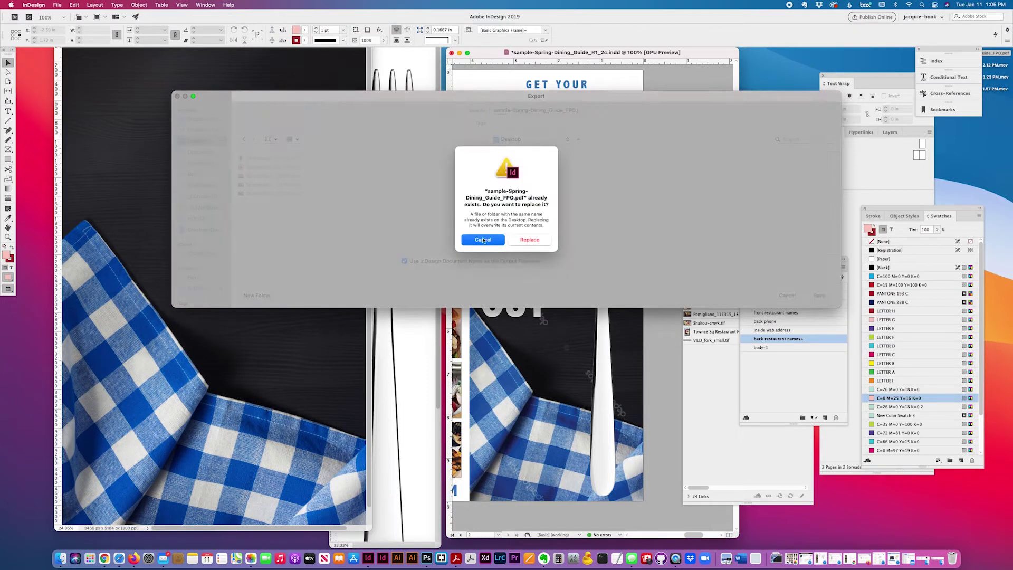
left_click(533, 241)
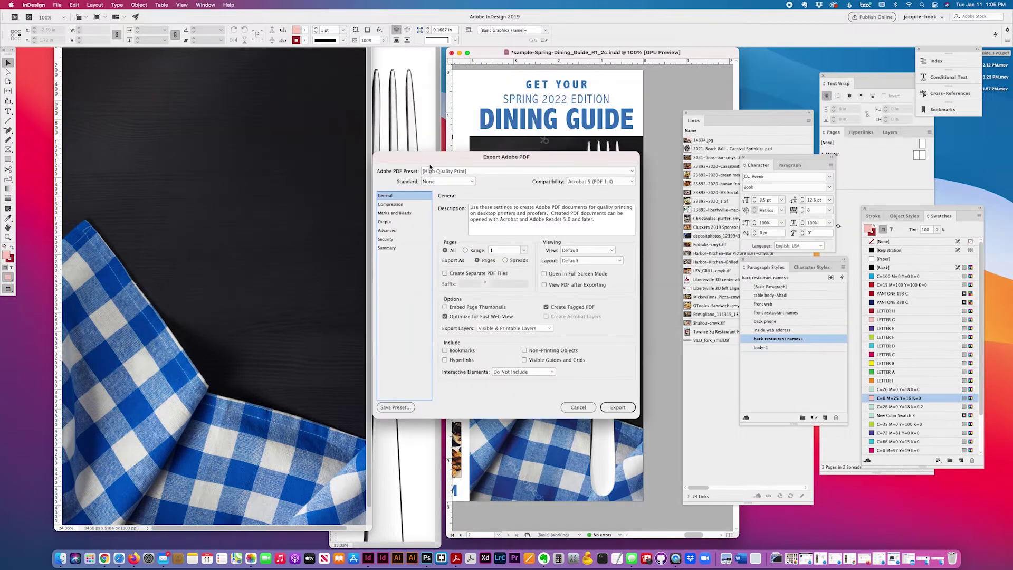
In Marks and Bleeds, turn on Use Document Bleed Settings and export the PDF
left_click(398, 212)
left_click(479, 315)
type(".125")
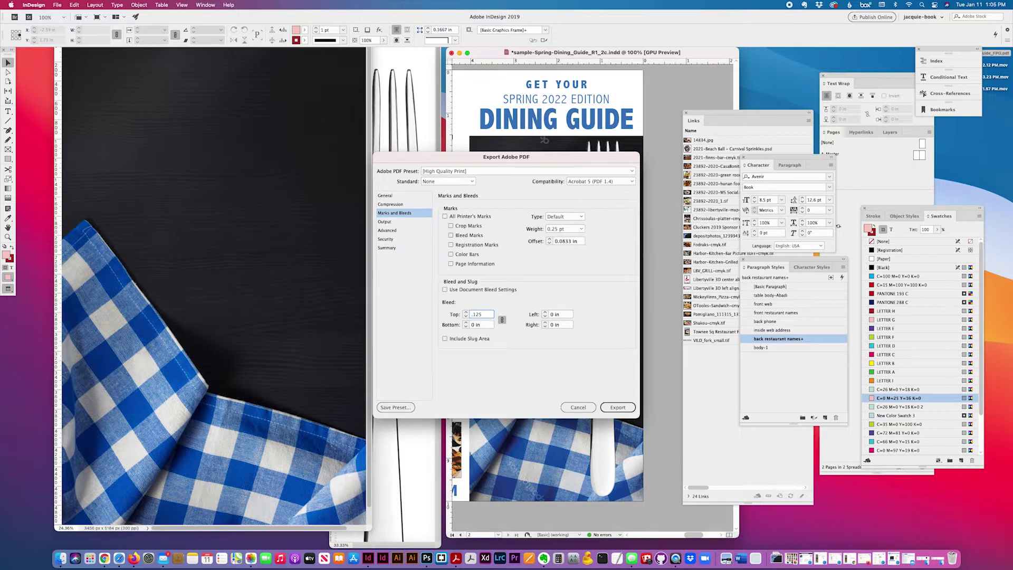
left_click(445, 290)
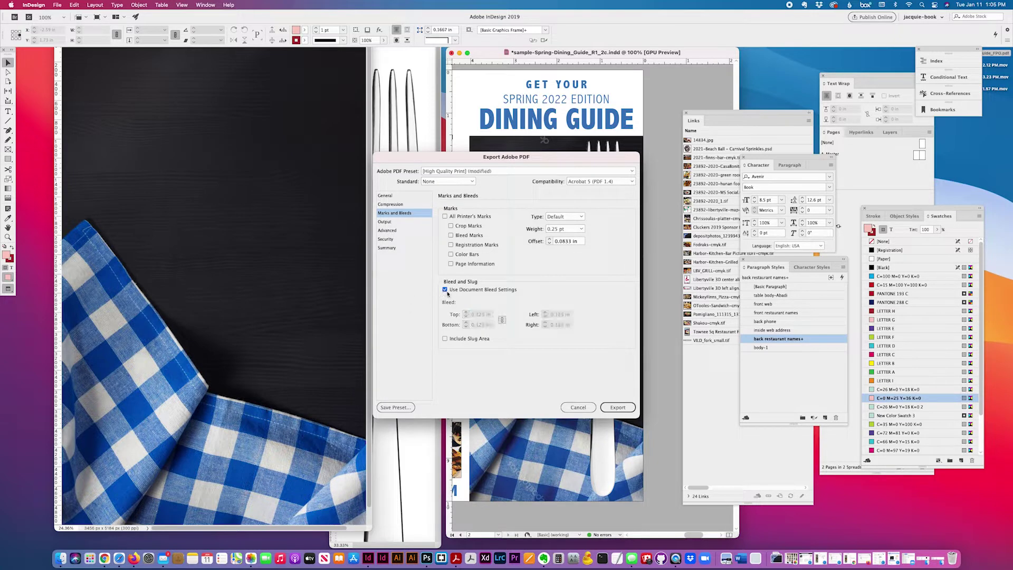
left_click(617, 408)
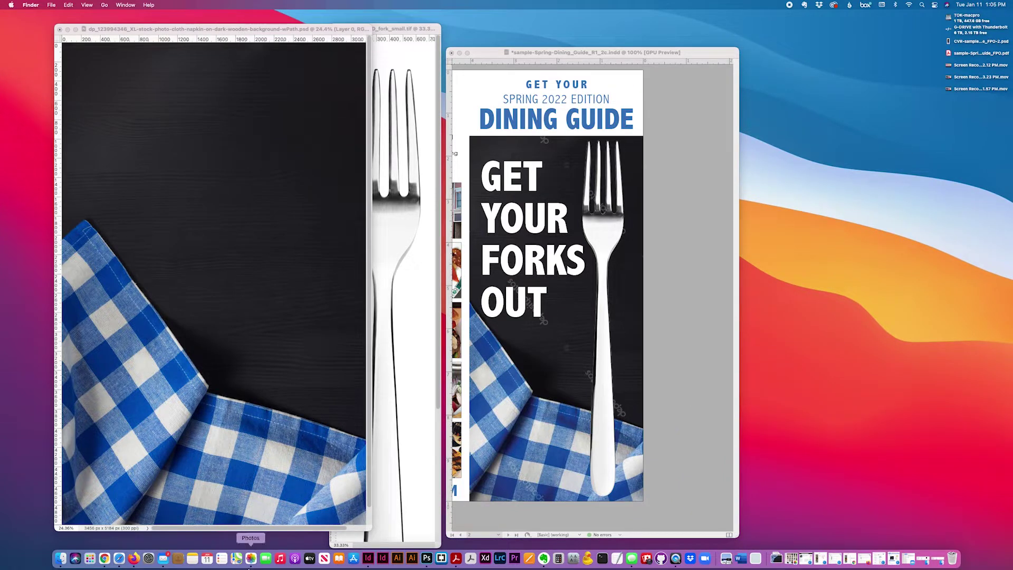
Drag sample-Spring-Dining_Guide_FPO.pdf from the Desktop onto Photoshop and import its page 2
left_click(427, 558)
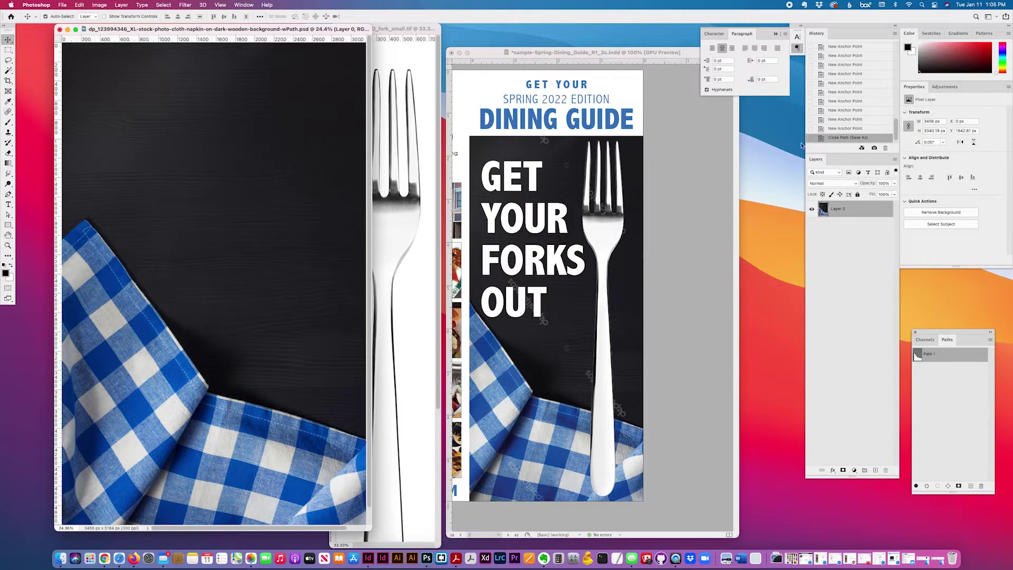
left_click(799, 147)
left_click(945, 56)
left_click_drag(945, 56, 427, 558)
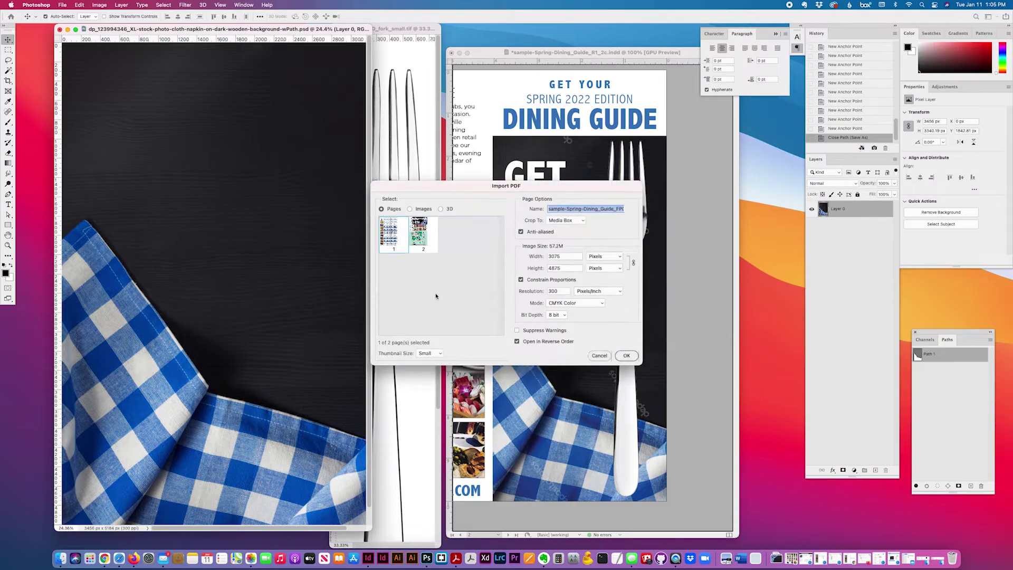
left_click(418, 240)
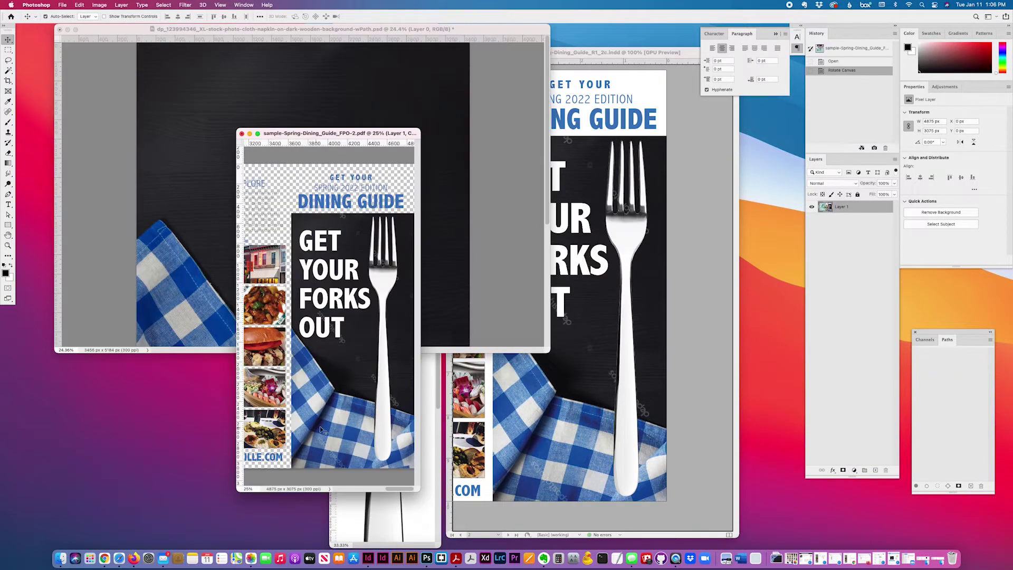
left_click(659, 286)
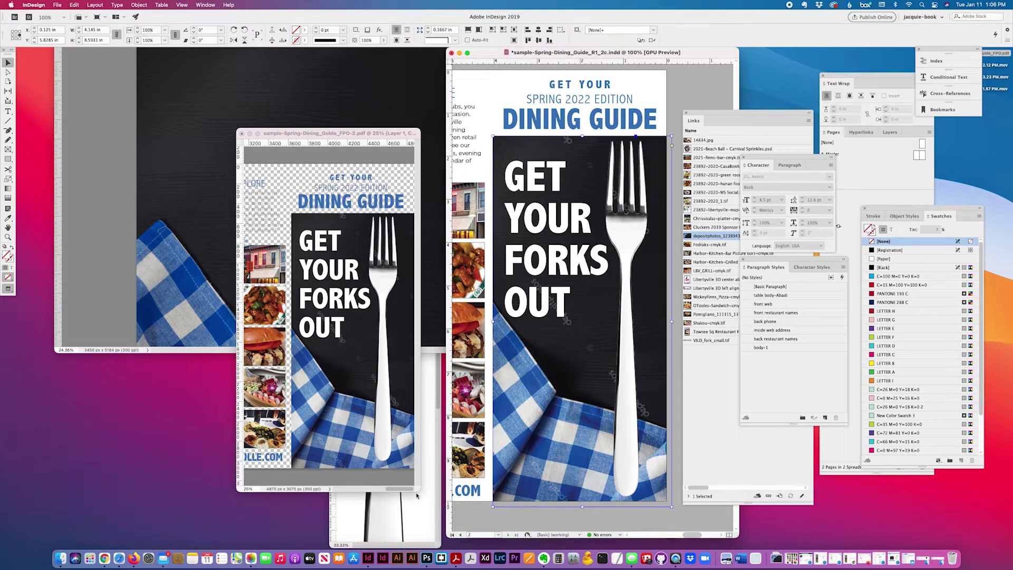
Fit the InDesign frame to its content, then crop the PDF canvas to 4.145 inches wide, anchored right
key("super+alt+c")
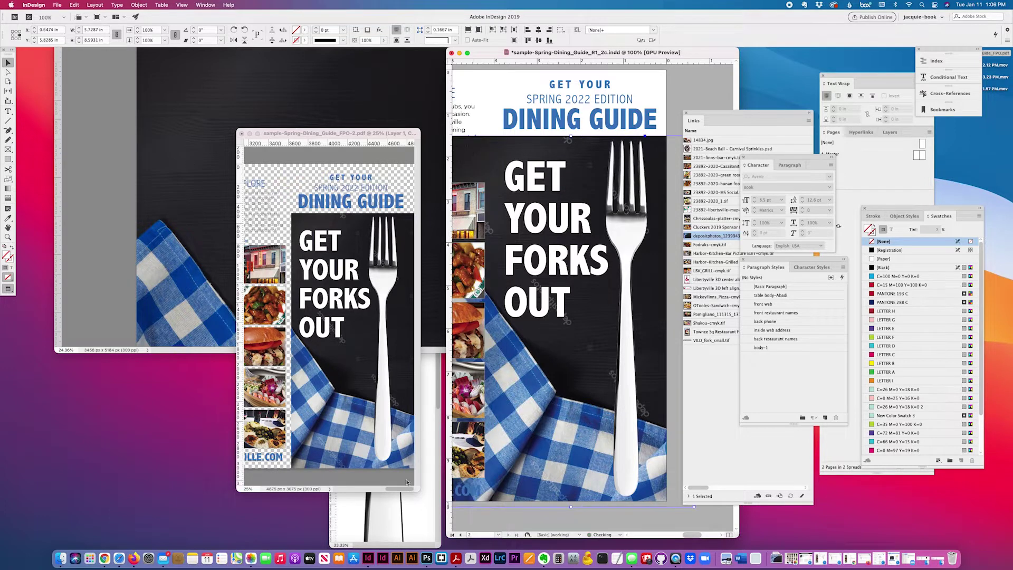
left_click(385, 133)
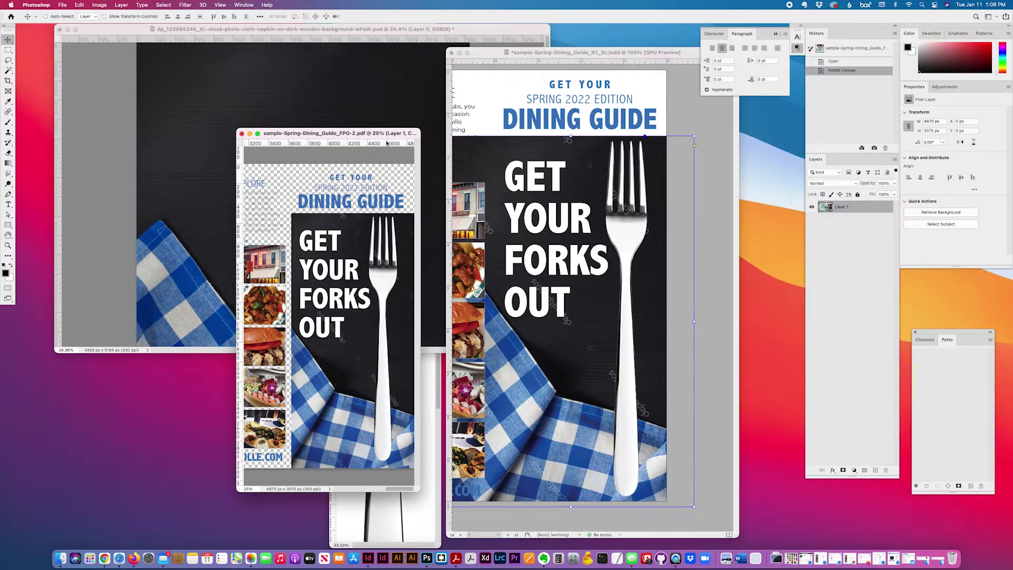
key("super+alt+c")
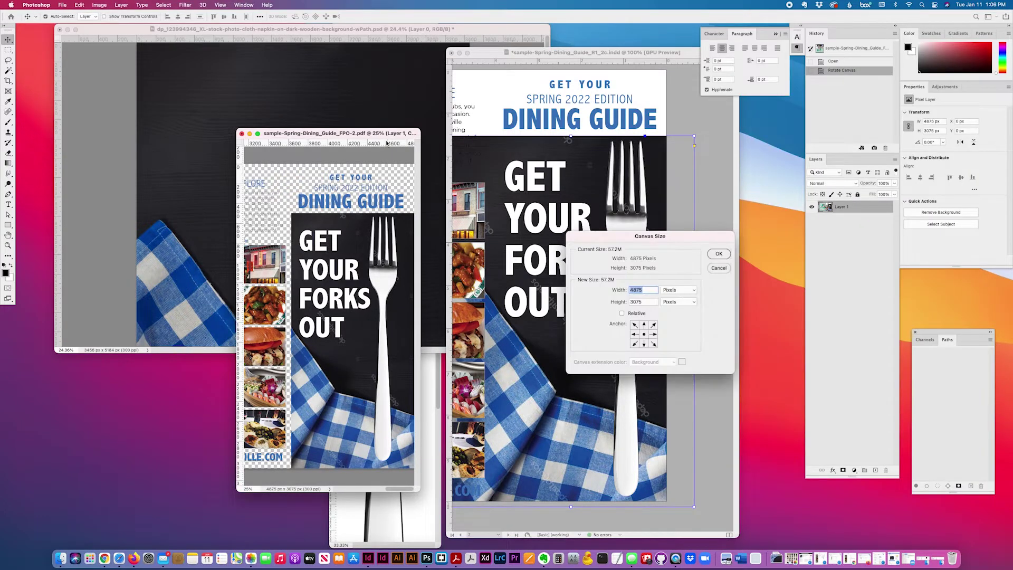
left_click(680, 289)
left_click(679, 296)
type("4.145")
left_click(653, 335)
left_click(720, 253)
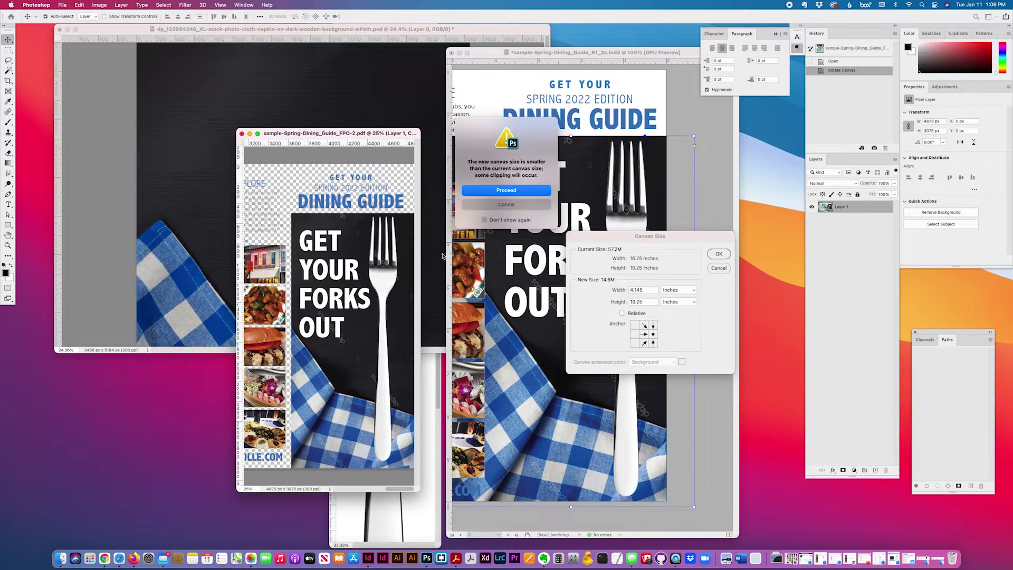
left_click(506, 189)
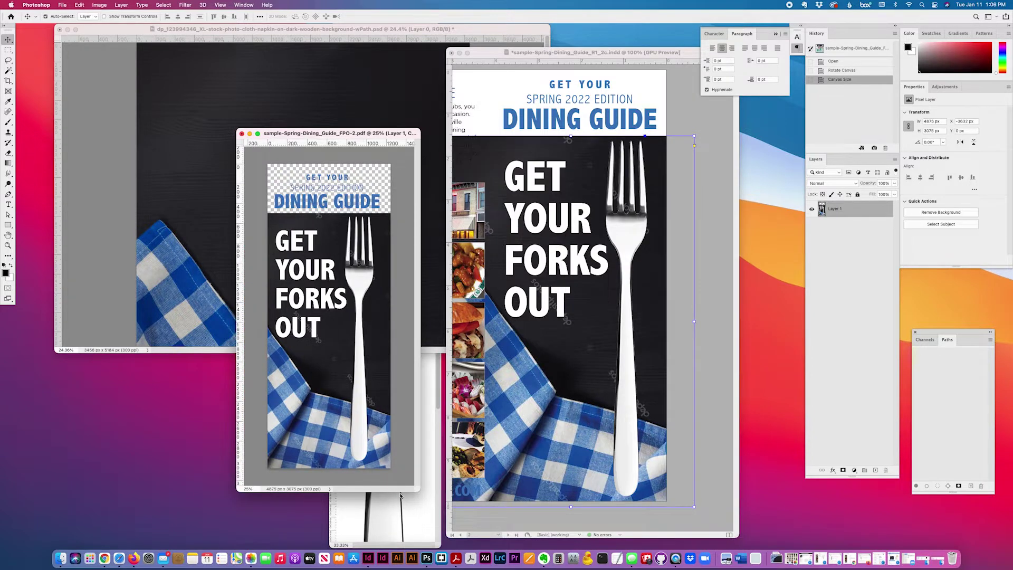
left_click_drag(419, 491, 460, 525)
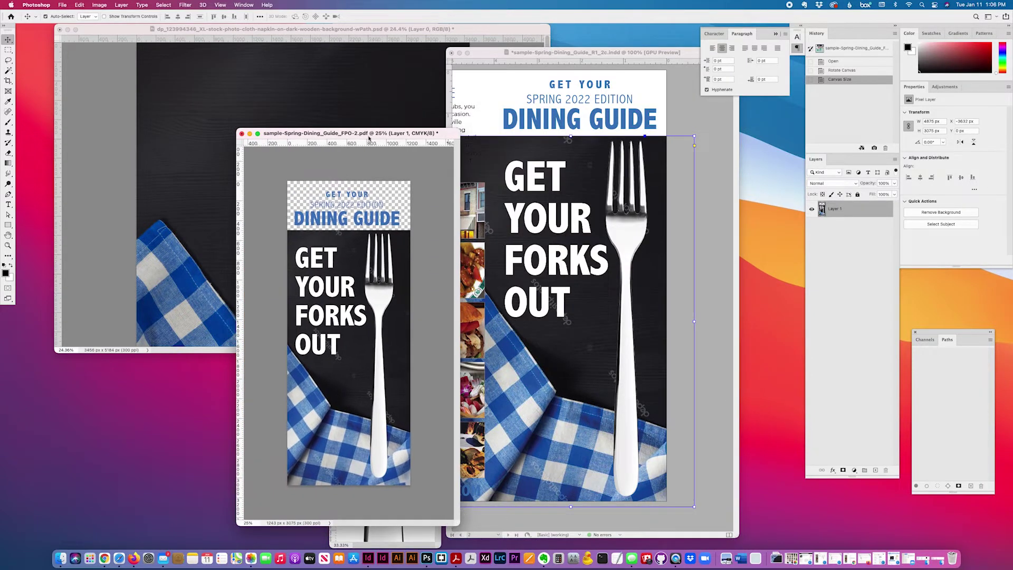
left_click_drag(412, 135, 355, 134)
Fit the large background image frame on the InDesign cover to its image
left_click(573, 321)
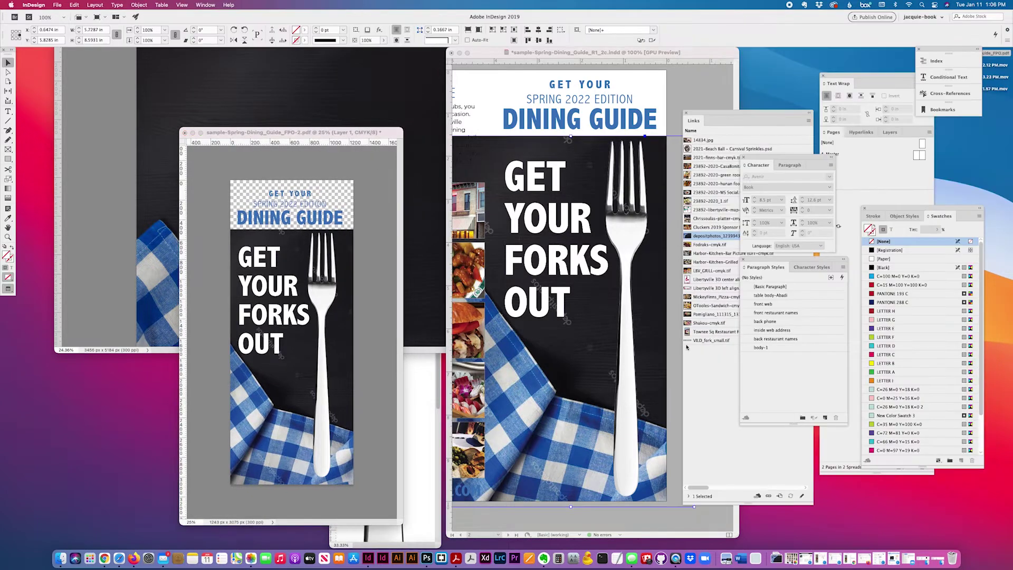
left_click(665, 114)
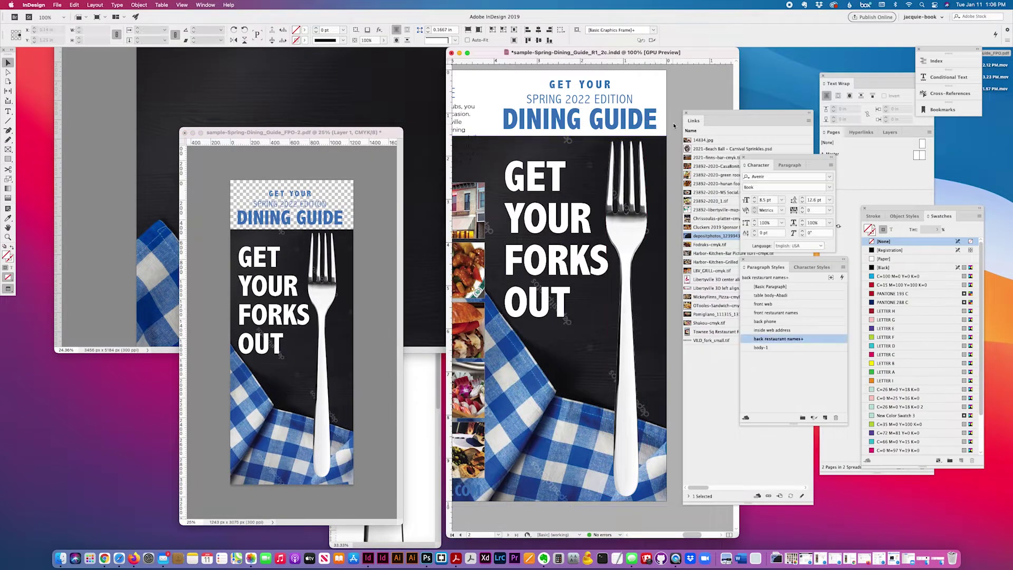
left_click(665, 143)
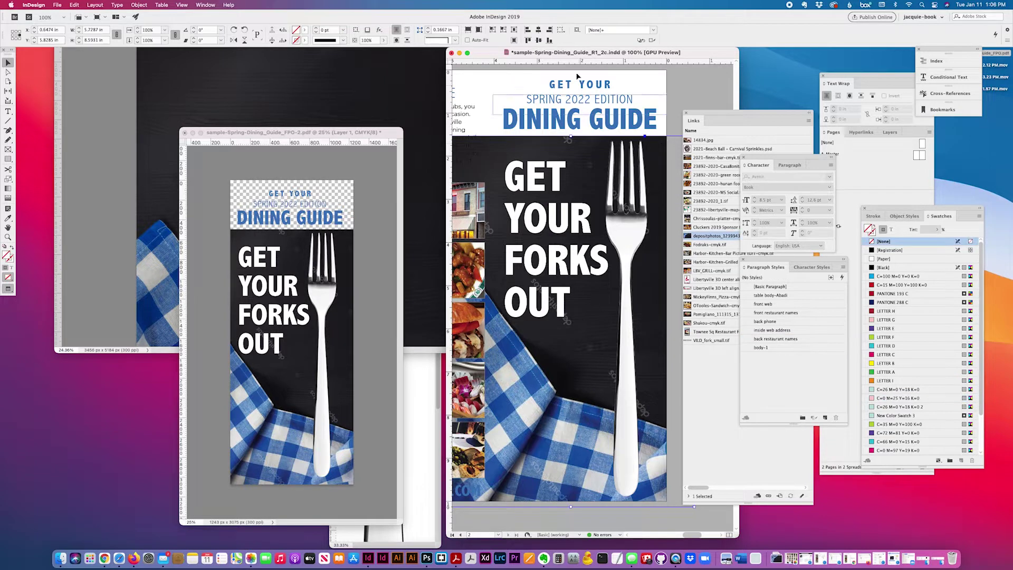
key("super+alt+c")
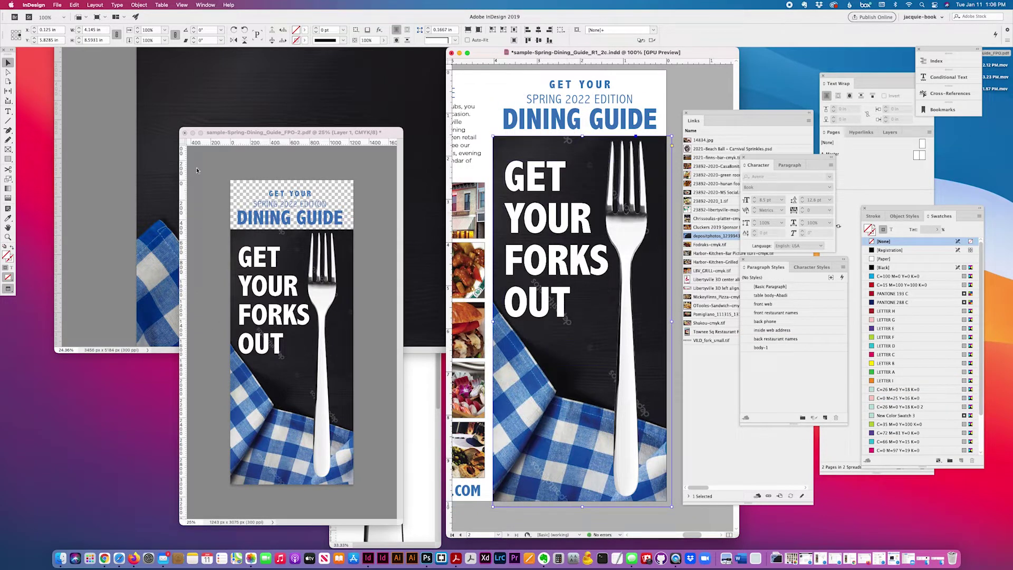
Place the Photoshop FPO comp window beside the layout and select the placed image content in InDesign
left_click(199, 203)
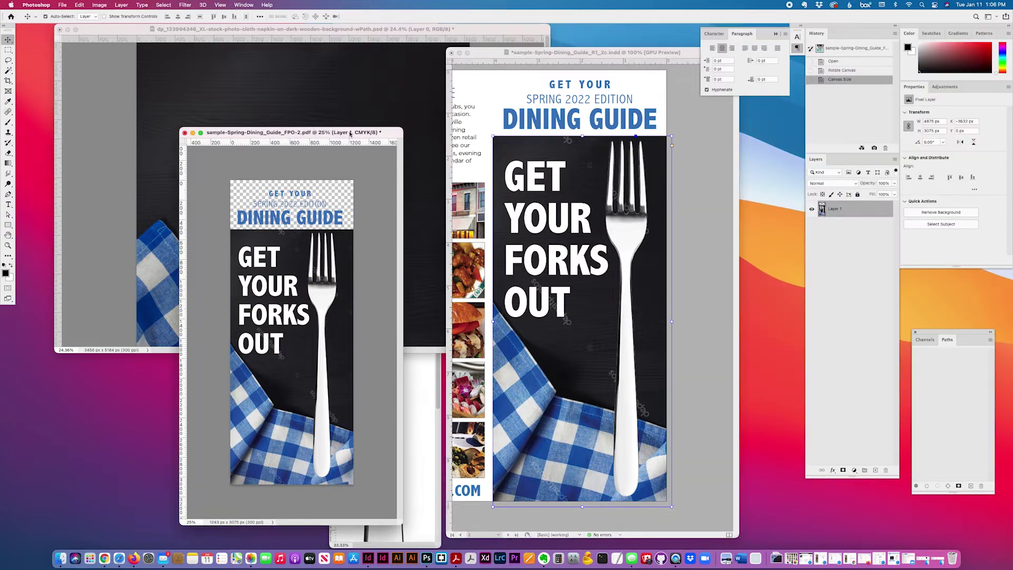
left_click_drag(350, 133, 406, 56)
left_click_drag(459, 447, 465, 518)
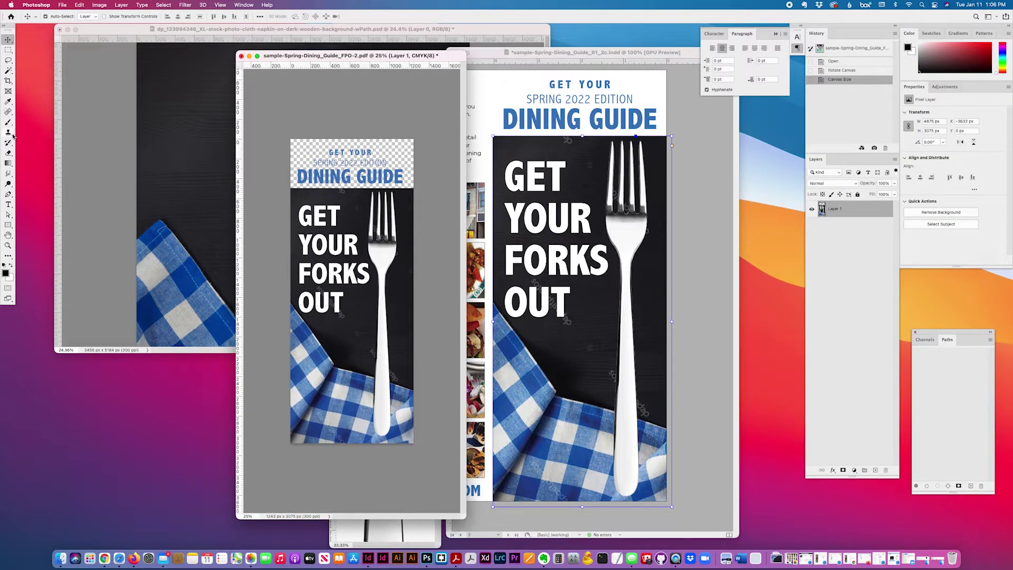
left_click(692, 210)
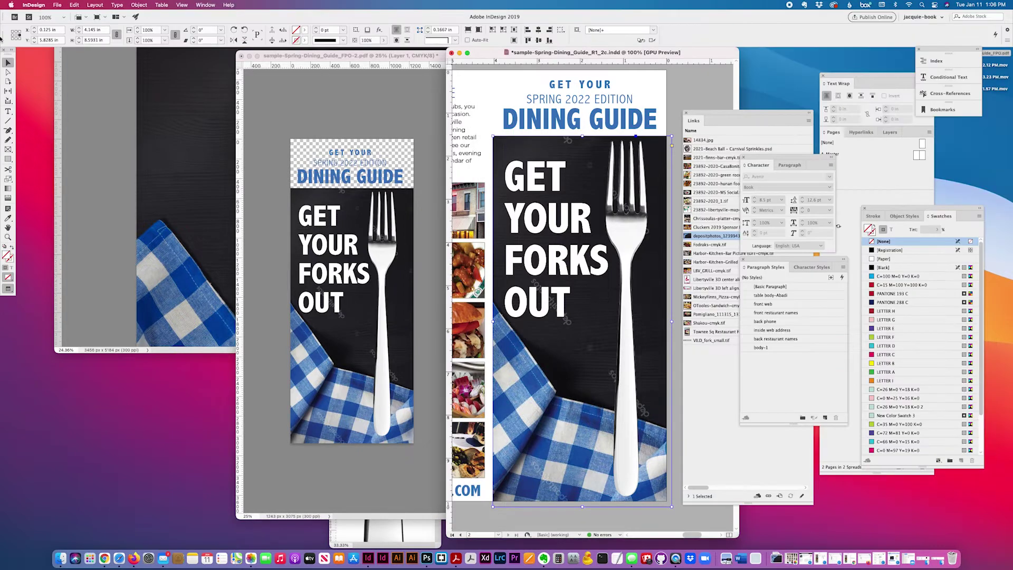
left_click(575, 380)
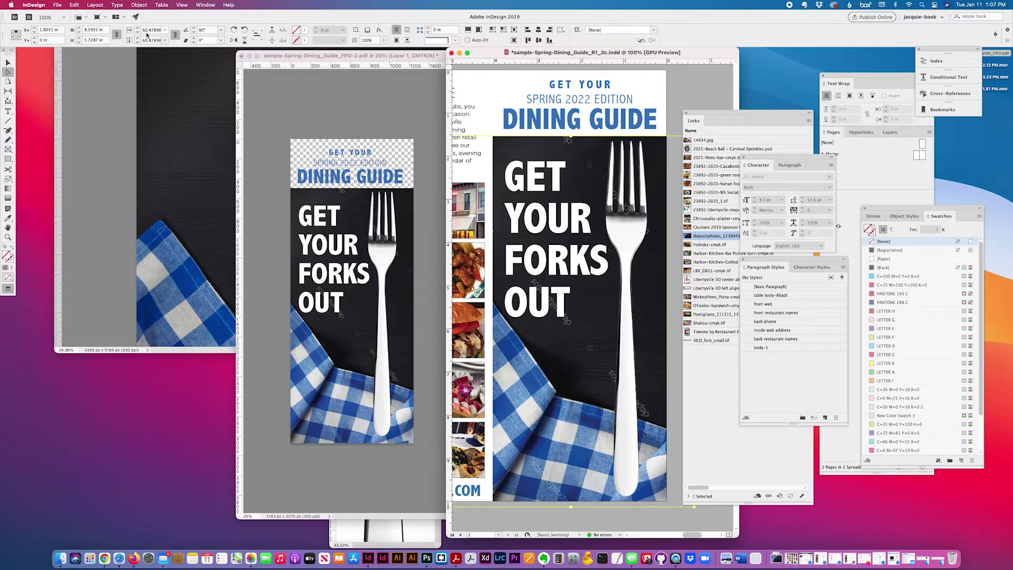
Deselect Path 1 on the napkin photo and bring up its Image Size settings
left_click(190, 156)
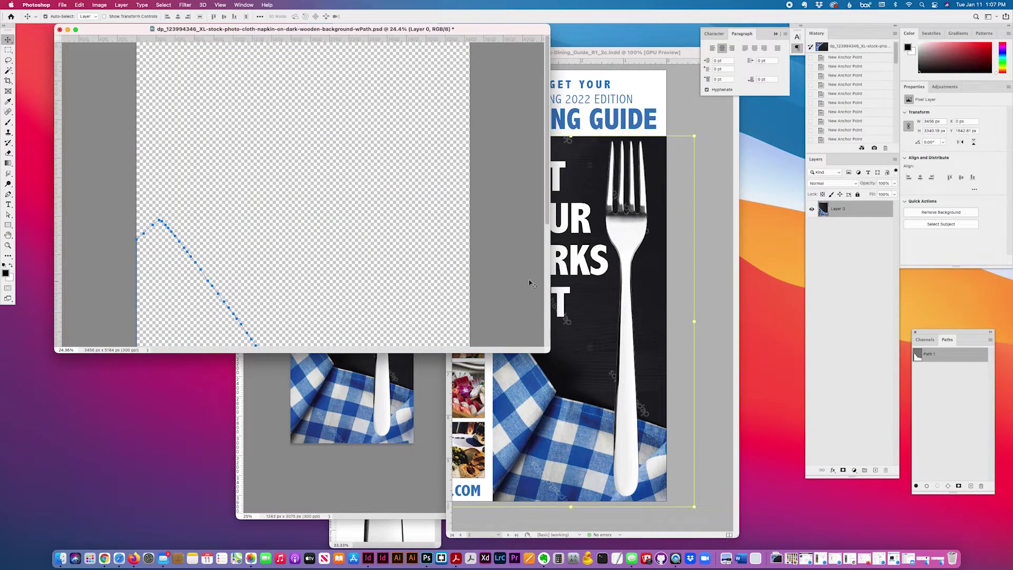
left_click(953, 397)
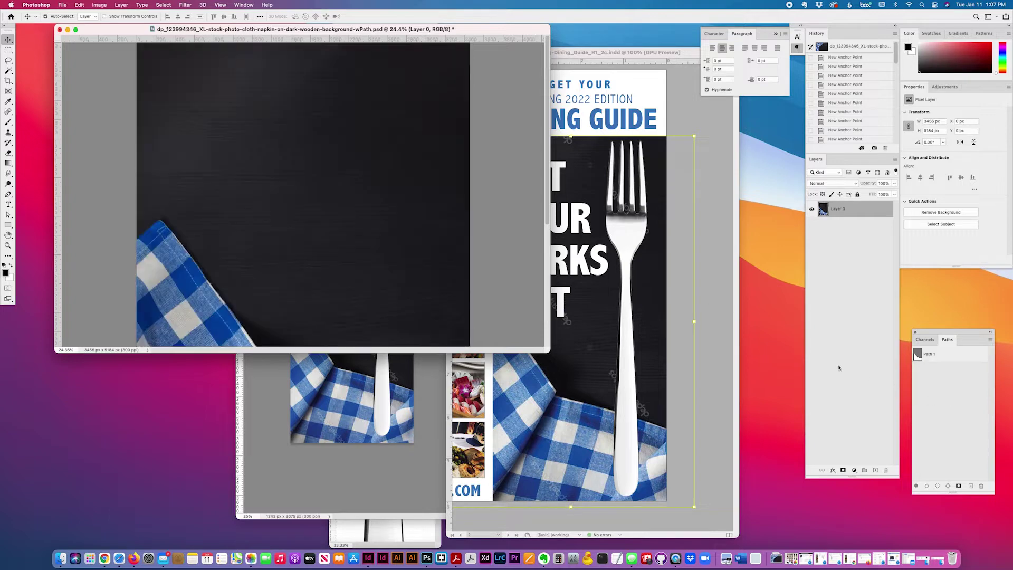
left_click_drag(547, 353, 447, 535)
key("super+alt+i")
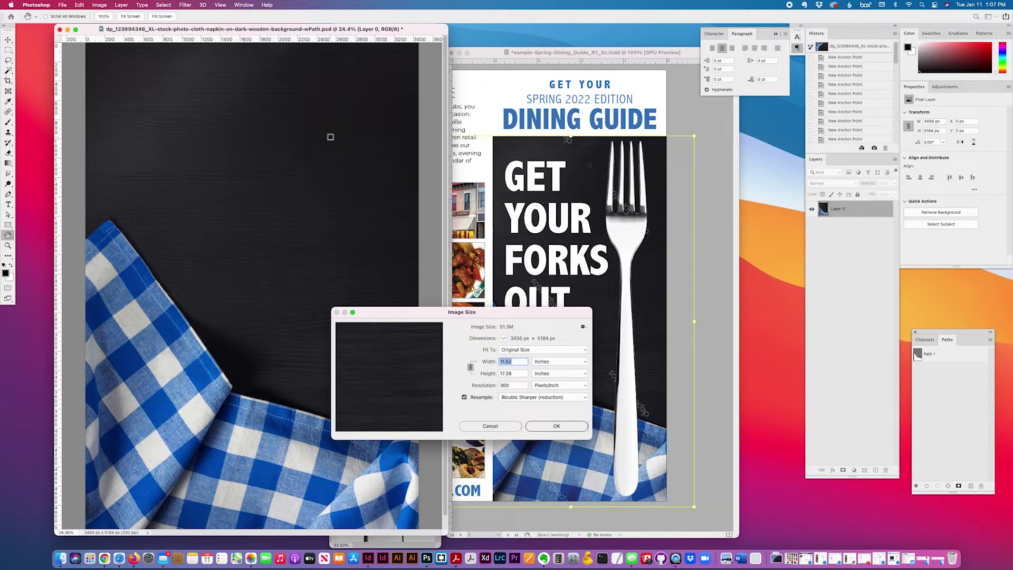
Calculate 11.52 × 0.6047 = 6.966 in Calculator and enter 6.96 as the new width
left_click(559, 564)
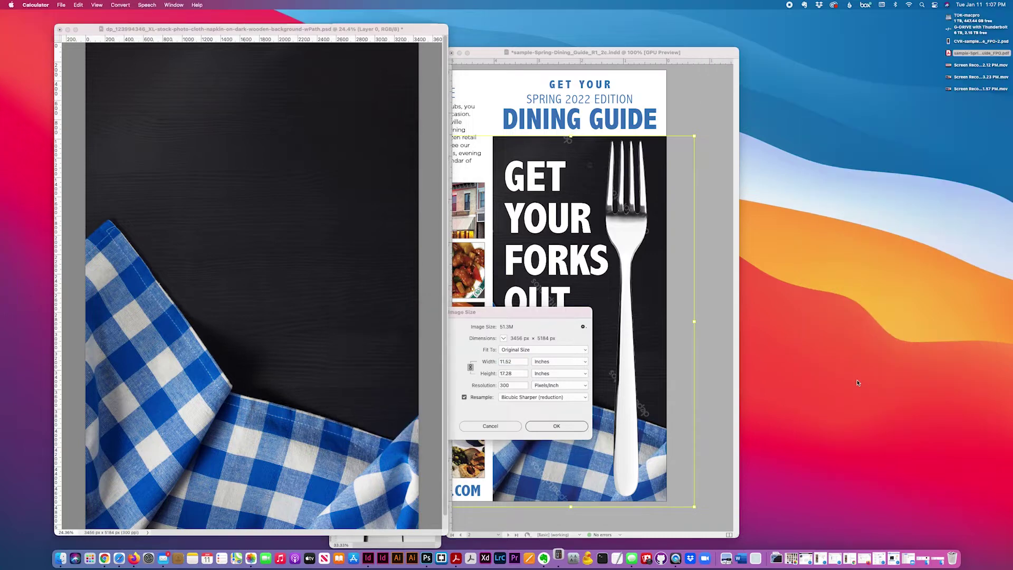
left_click_drag(882, 65, 797, 242)
left_click(776, 299)
left_click(776, 299)
left_click(822, 318)
left_click(799, 280)
left_click(799, 299)
left_click(846, 261)
left_click(821, 317)
left_click(822, 280)
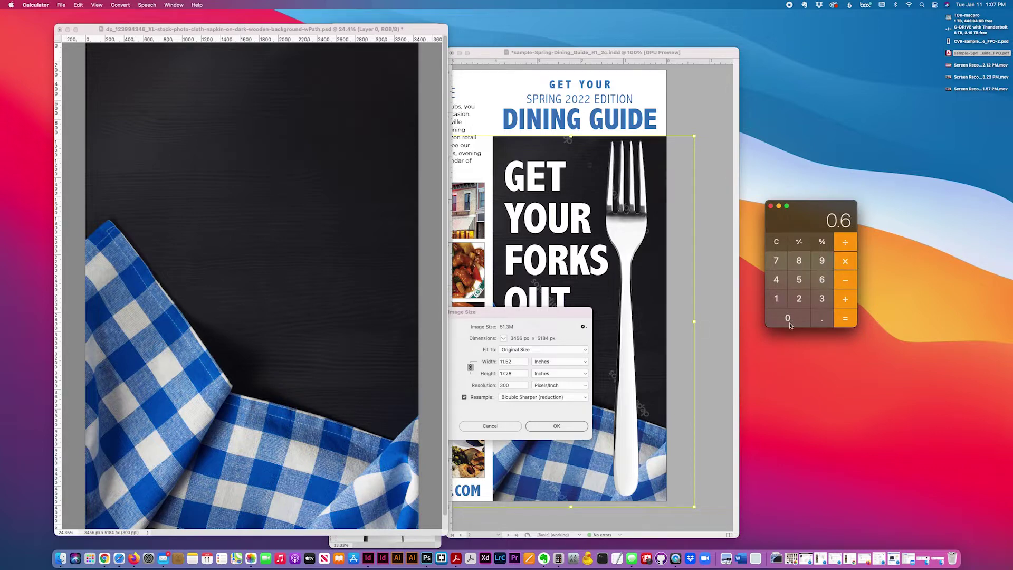
left_click(788, 318)
left_click(777, 279)
left_click(777, 261)
left_click(846, 317)
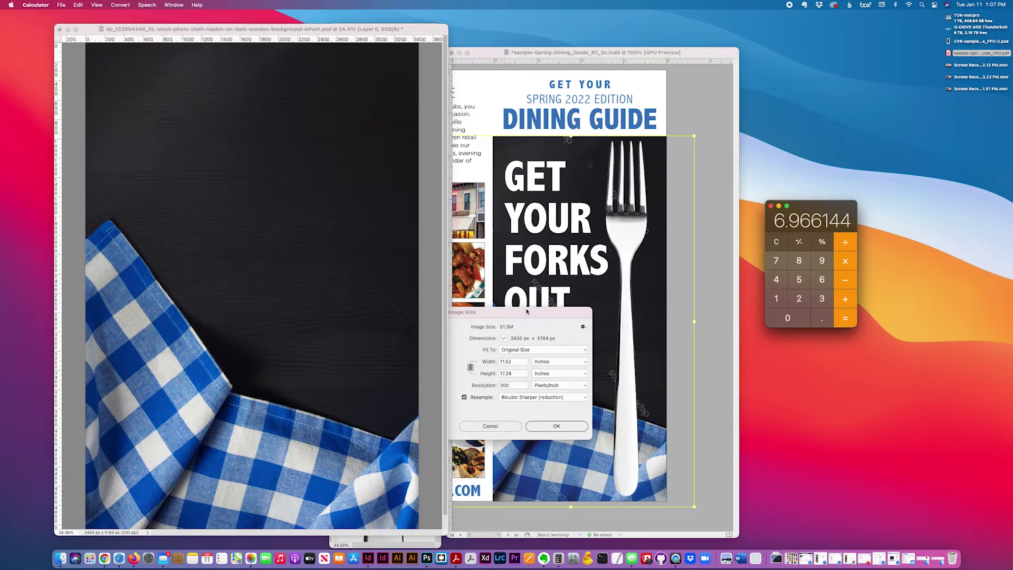
left_click(526, 312)
type("6.")
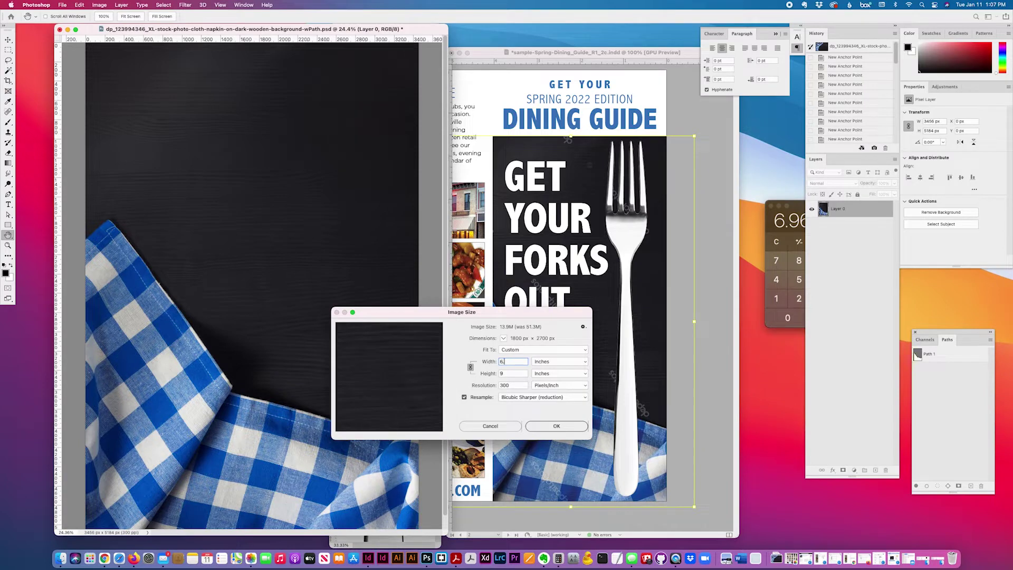
type("96")
Apply the new napkin image size and arrange the napkin and FPO comp windows side by side
left_click(556, 426)
key("v")
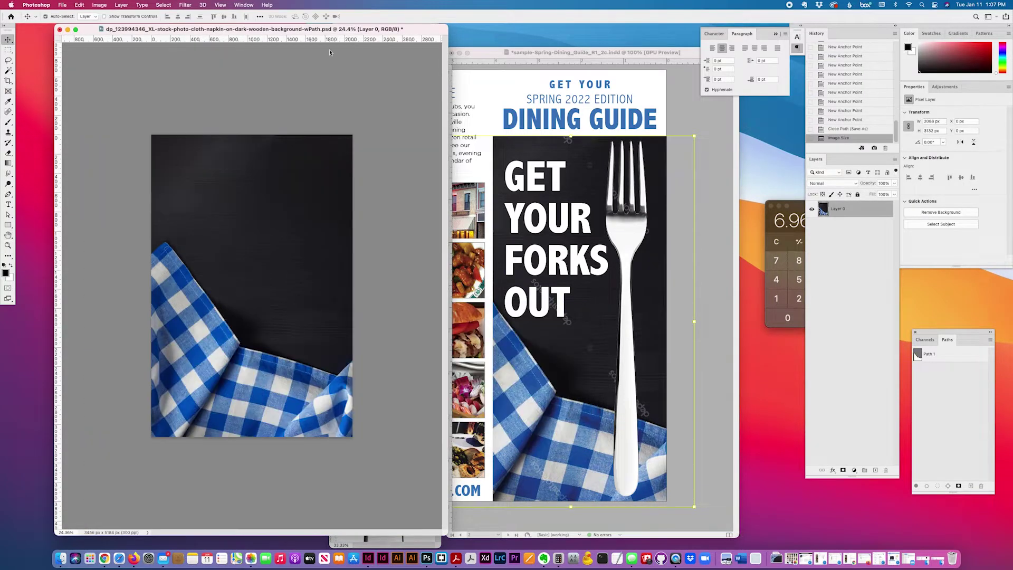
left_click_drag(271, 33, 249, 40)
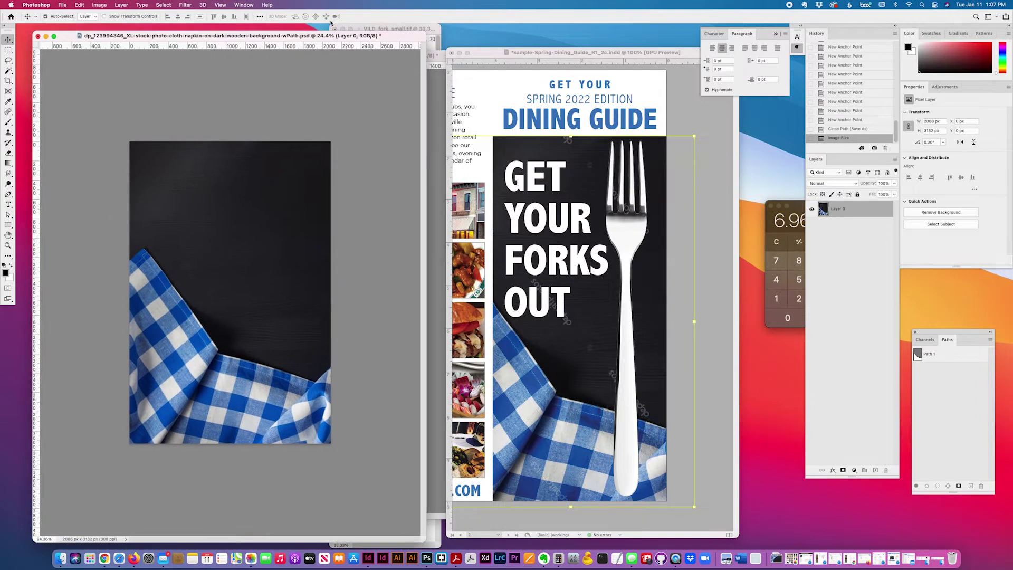
left_click(435, 70)
left_click_drag(452, 56, 634, 58)
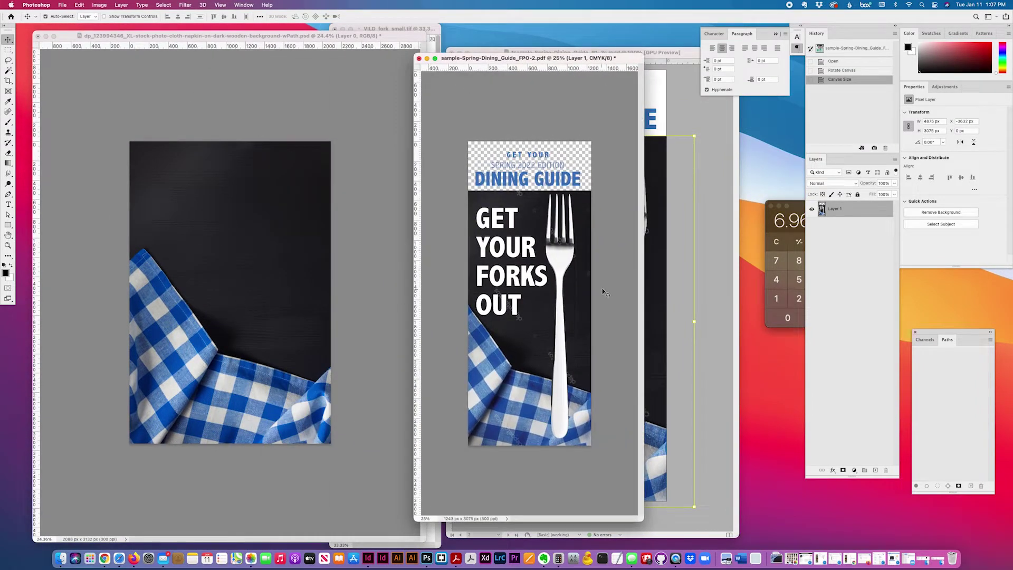
Drag the napkin's Layer 0 into the FPO comp and position it over the cover
left_click_drag(301, 310, 565, 306)
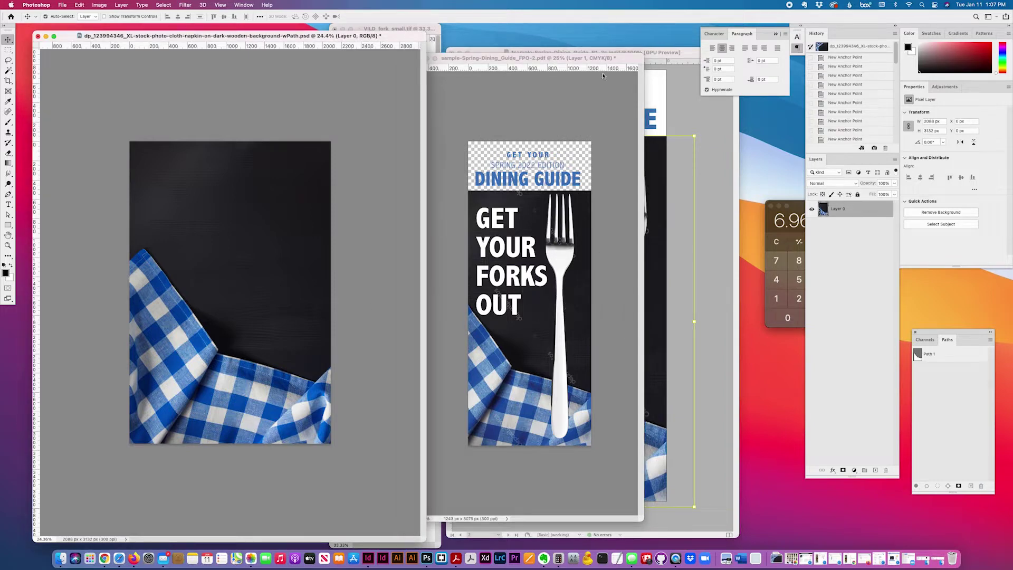
left_click_drag(608, 57, 563, 57)
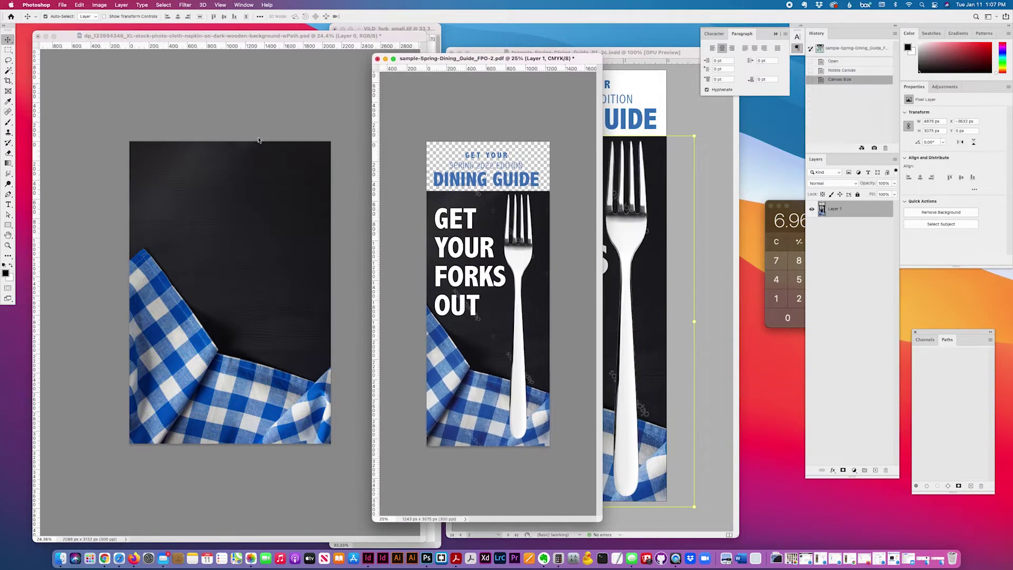
left_click(238, 270)
left_click_drag(826, 204, 523, 191)
left_click_drag(501, 230, 586, 258)
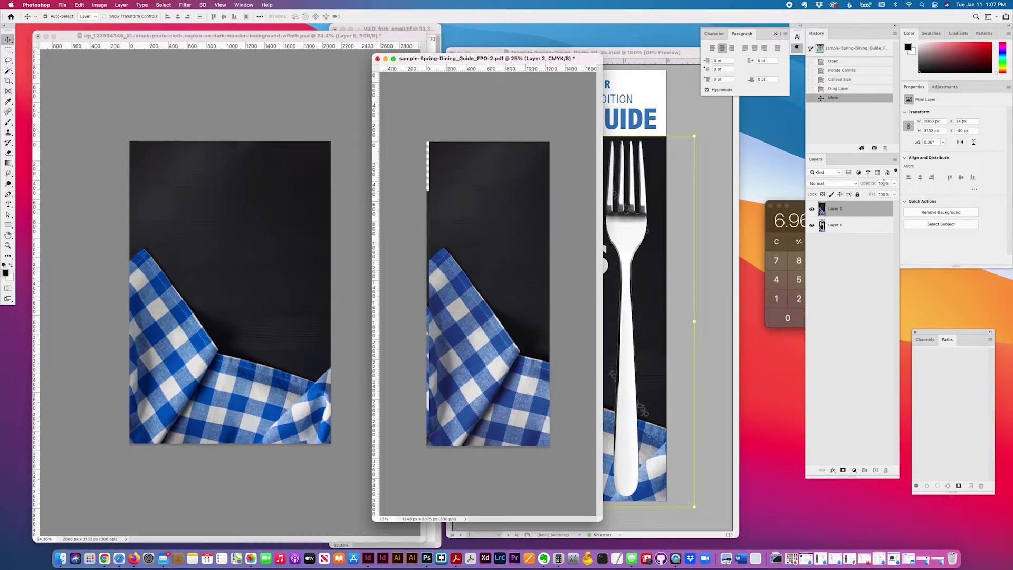
Set the napkin layer's opacity to 50%
left_click(883, 183)
type("50")
key("Return")
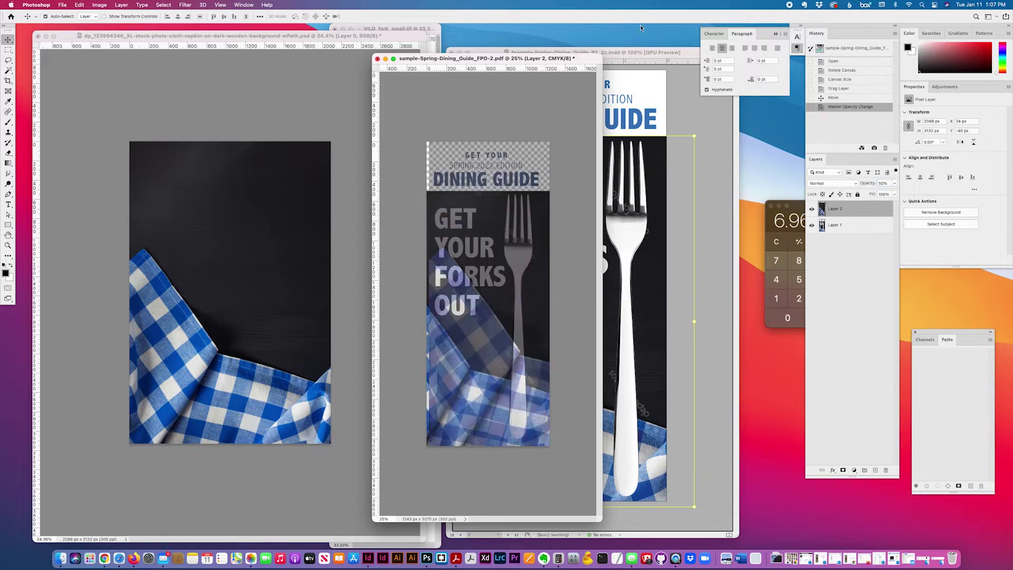
Line the napkin layer up with the comp's napkin, nudging it up and left, then deselect
left_click_drag(580, 56, 431, 29)
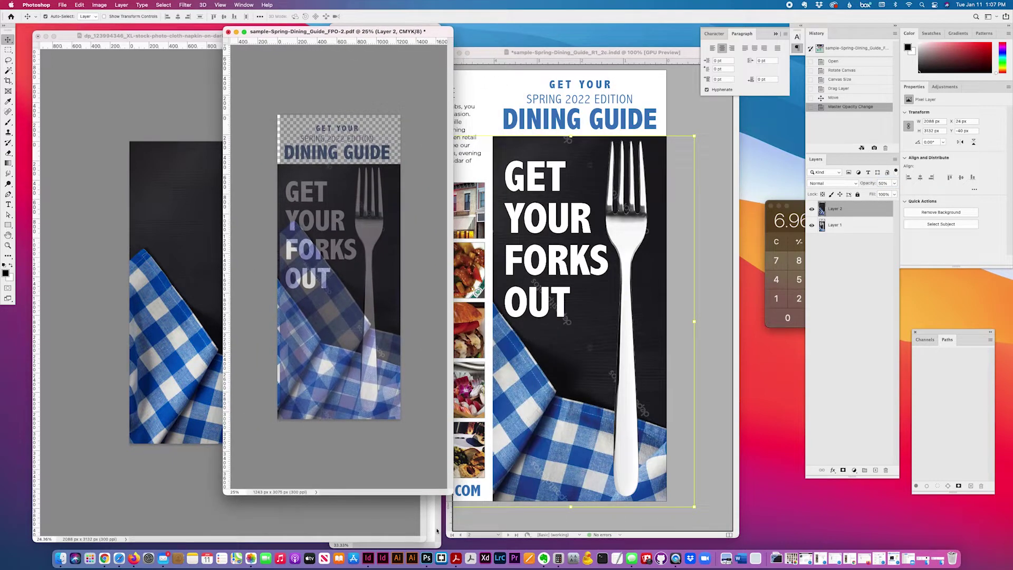
left_click_drag(450, 493, 608, 546)
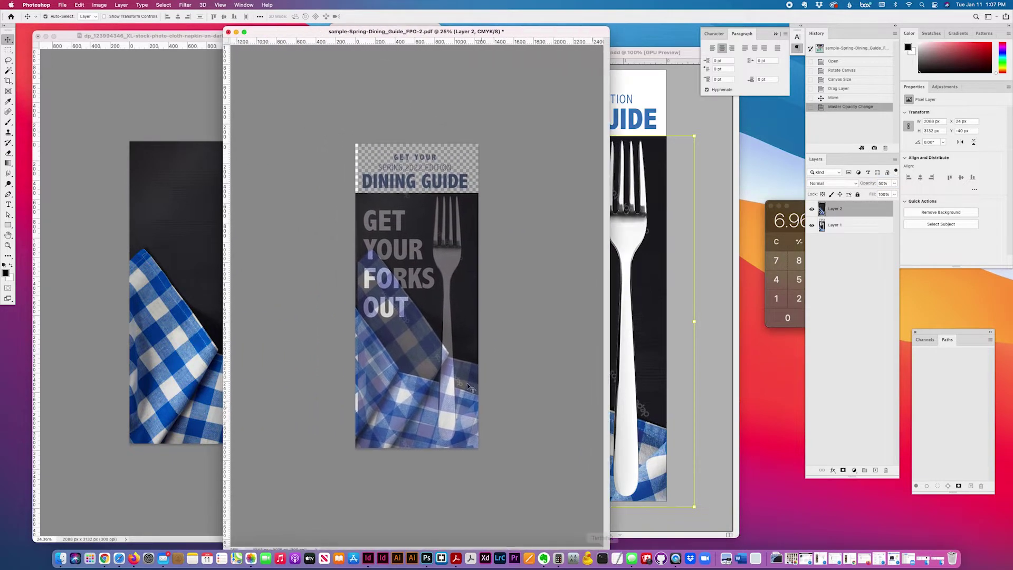
left_click_drag(415, 359, 359, 388)
key("Left")
key("Left")
key("Left")
key("Left")
key("Up")
key("Up")
key("Up")
key("Up")
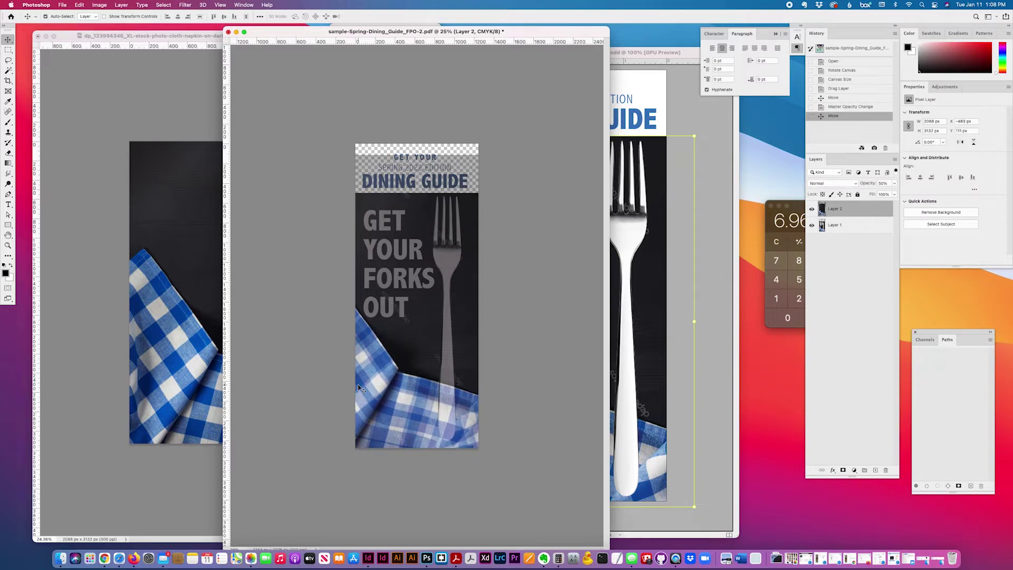
left_click(555, 221)
left_click_drag(518, 31, 454, 29)
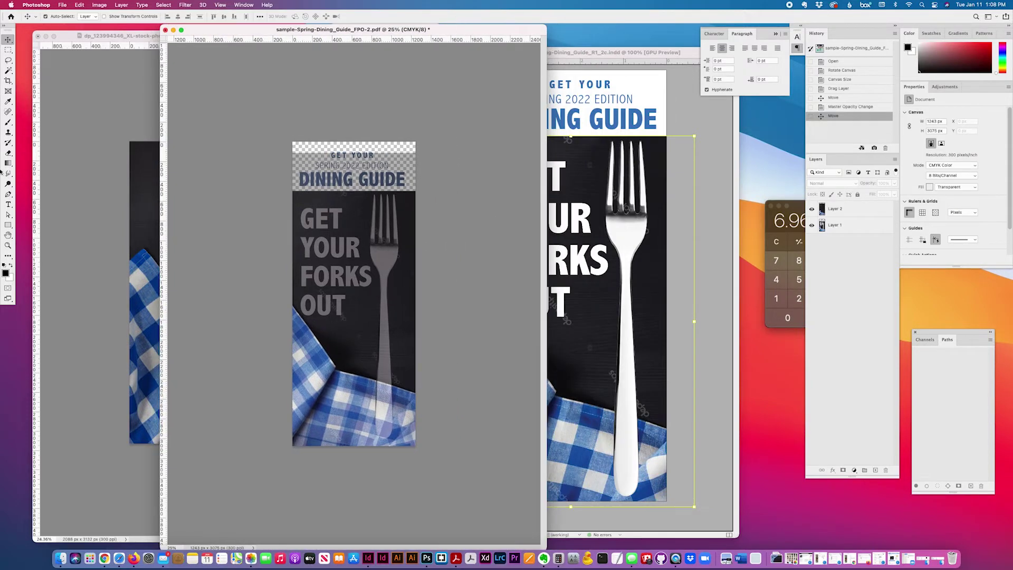
Select the separately placed fork image in InDesign to show its outline, then return to the Photoshop FPO comp
left_click(665, 190)
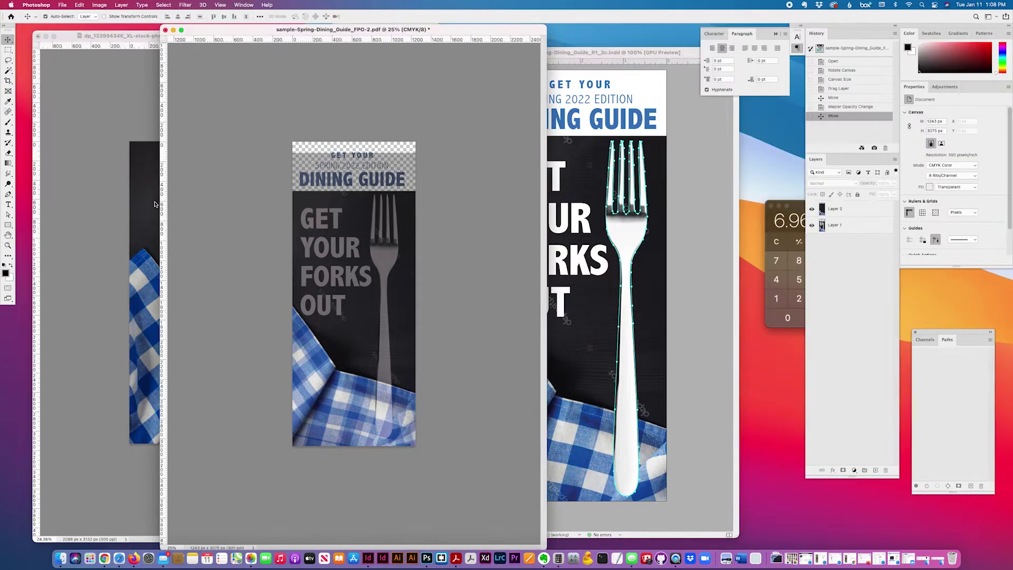
left_click(82, 224)
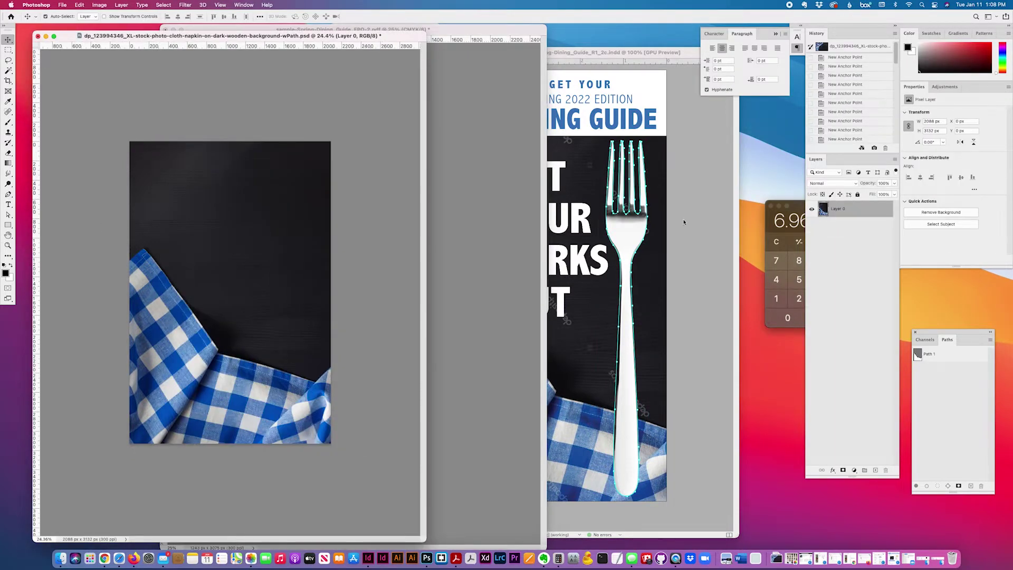
left_click(683, 219)
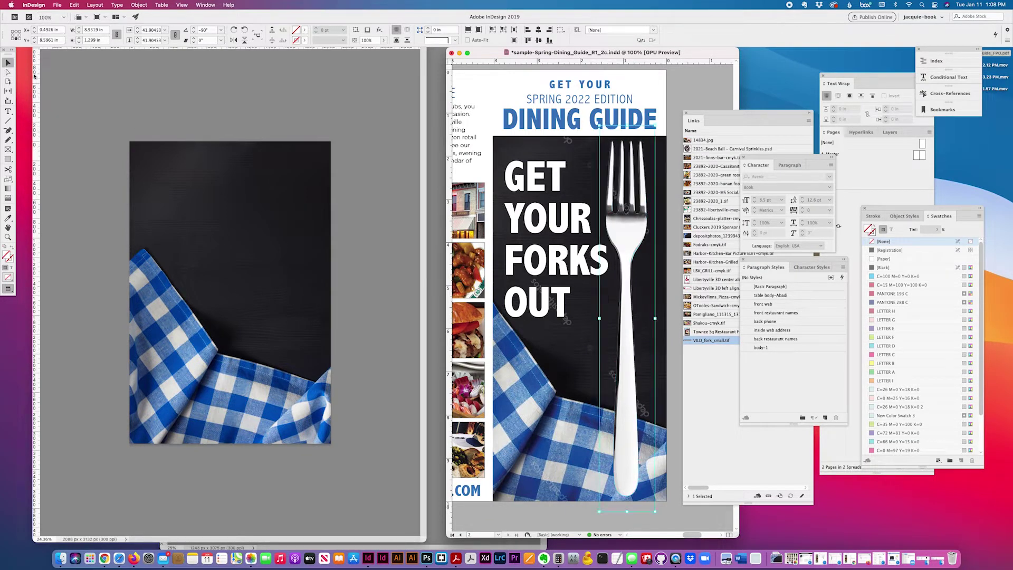
left_click(433, 154)
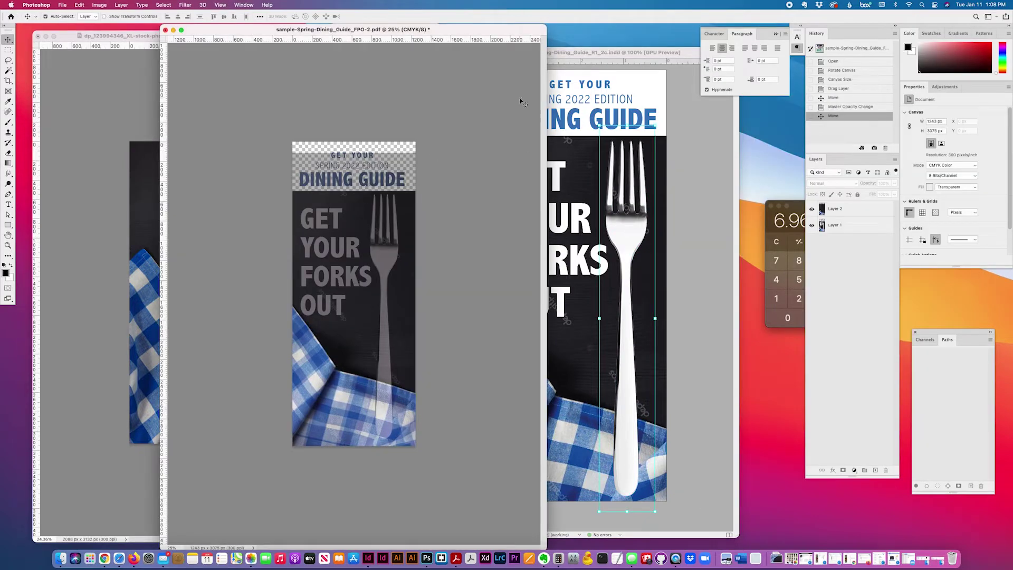
left_click(242, 5)
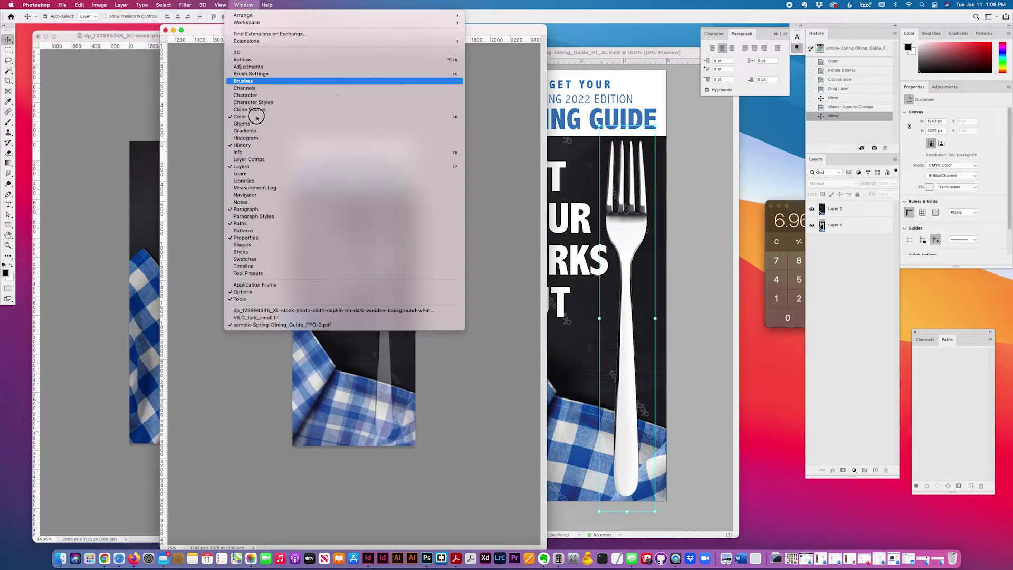
left_click(252, 319)
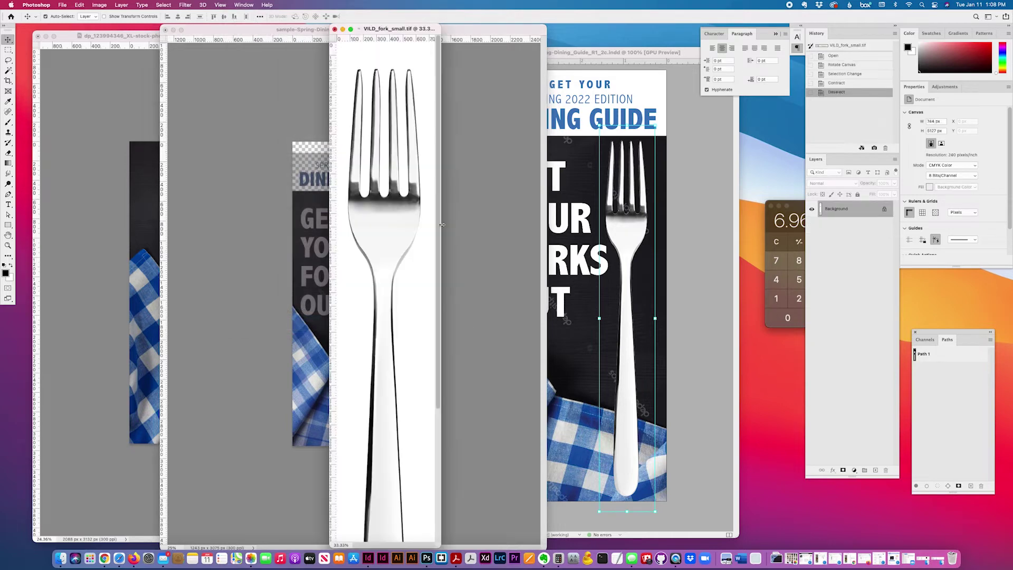
left_click_drag(425, 33, 654, 15)
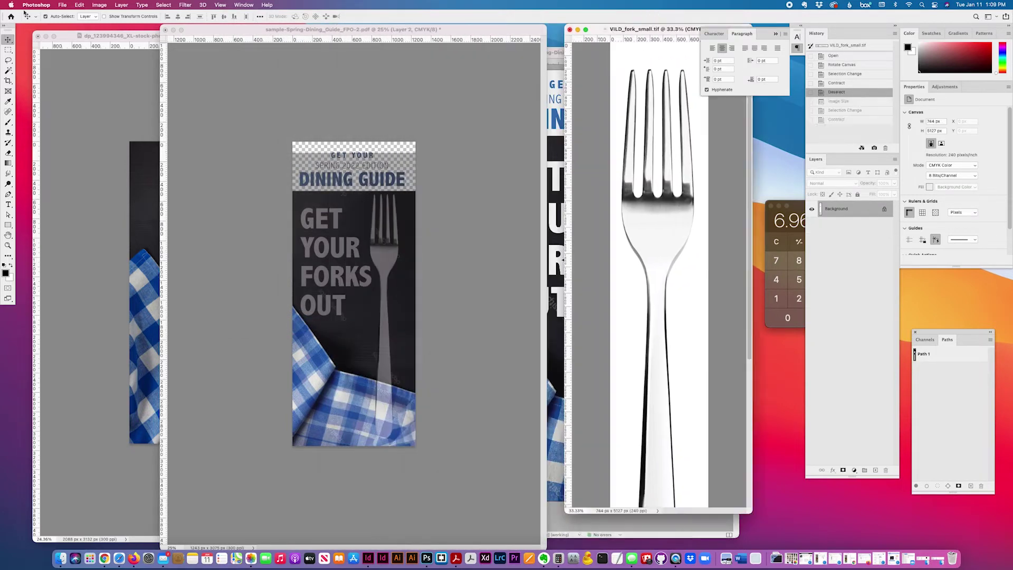
key("super+alt+i")
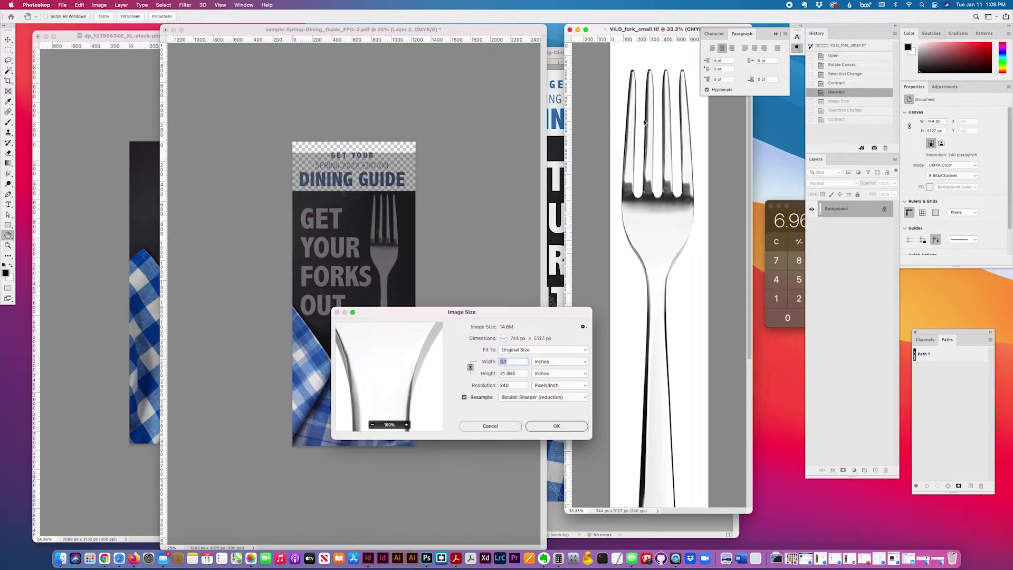
left_click(553, 362)
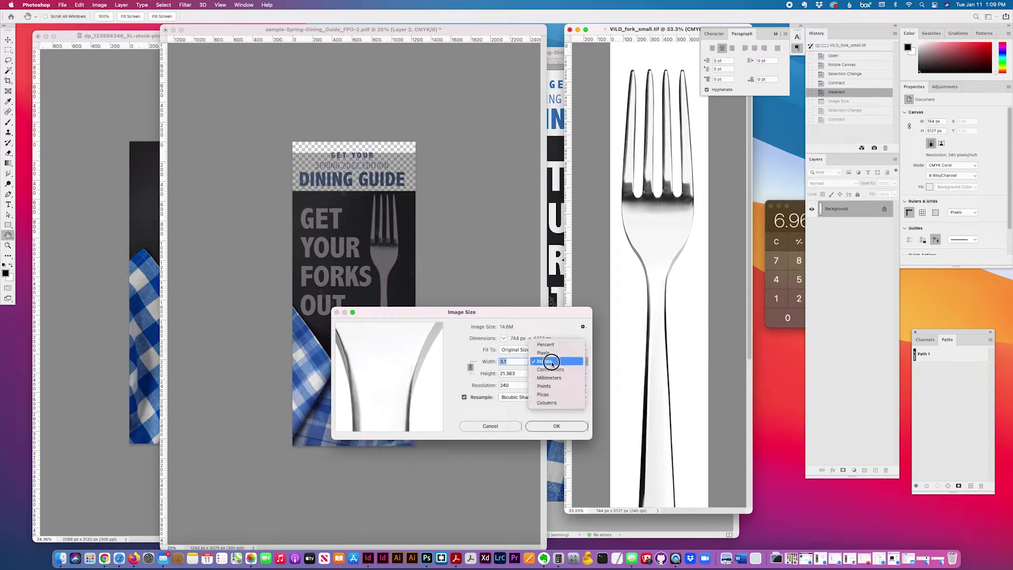
left_click(480, 334)
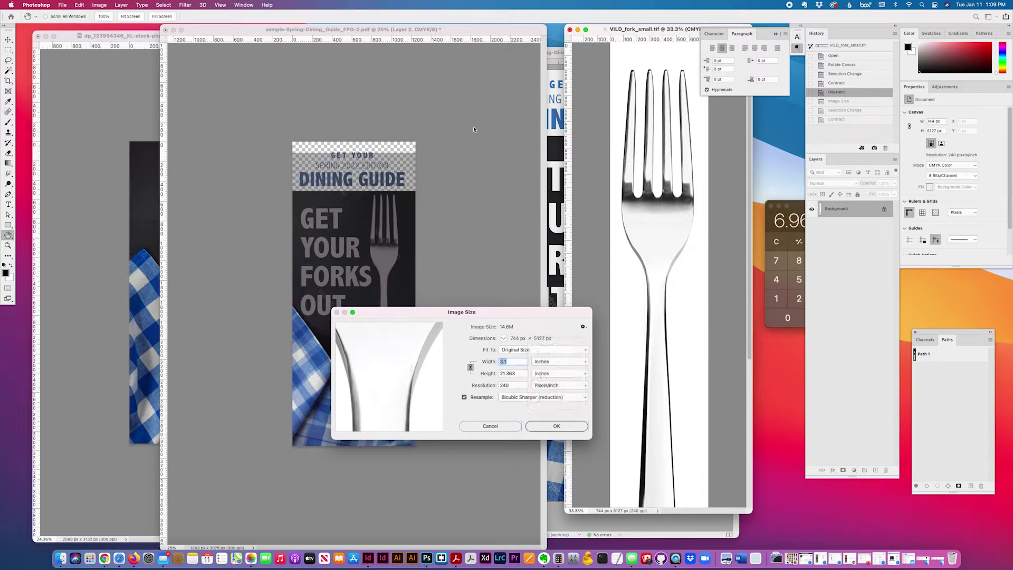
key("Escape")
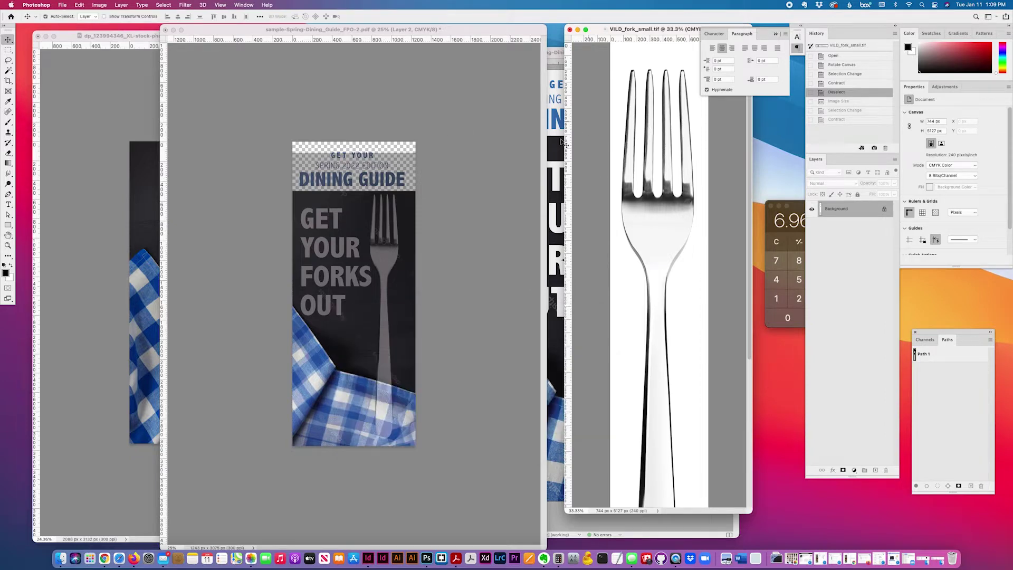
left_click(560, 146)
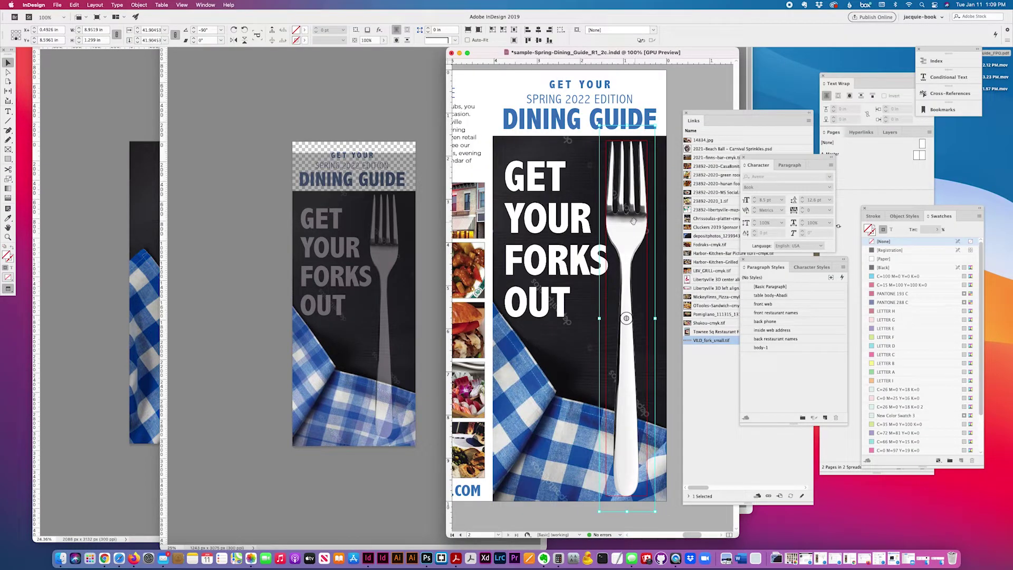
Load the fork's saved Path 1 as a selection in the fork image
left_click(311, 138)
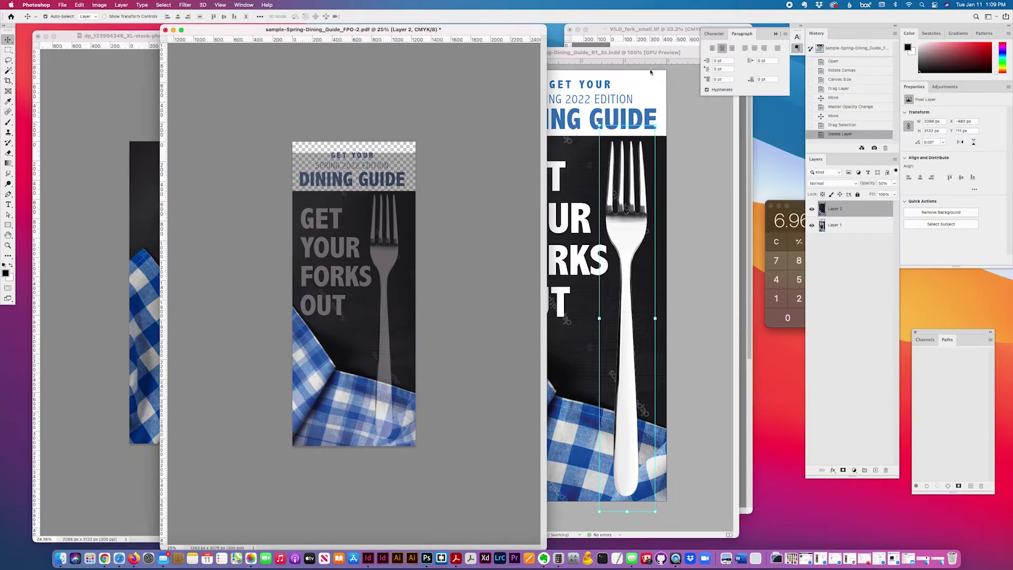
left_click(649, 29)
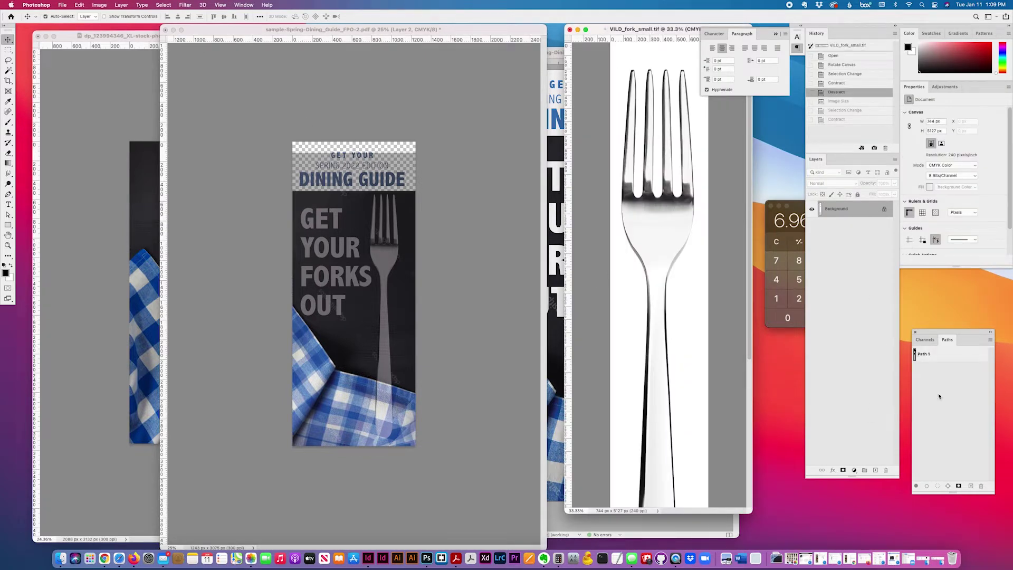
left_click(938, 354)
left_click(939, 488)
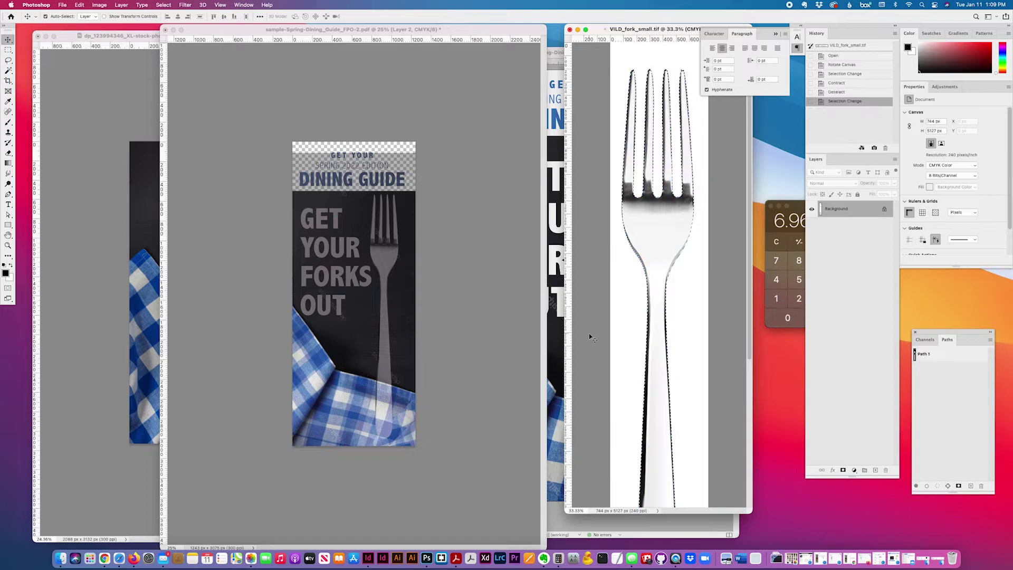
Contract the fork selection by 1 px and drag it into the dining guide comp
left_click(162, 6)
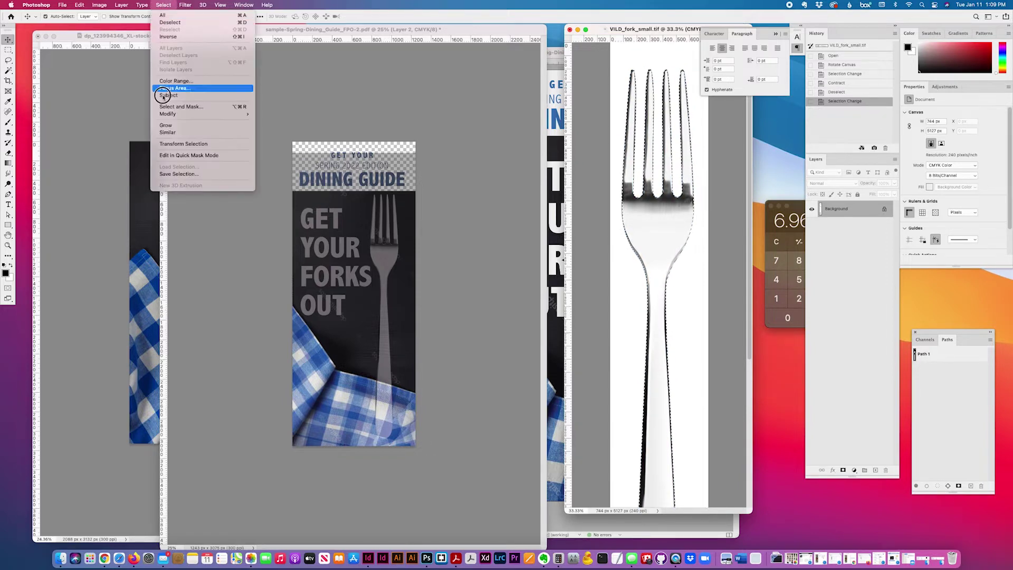
mouse_move(237, 114)
left_click(274, 136)
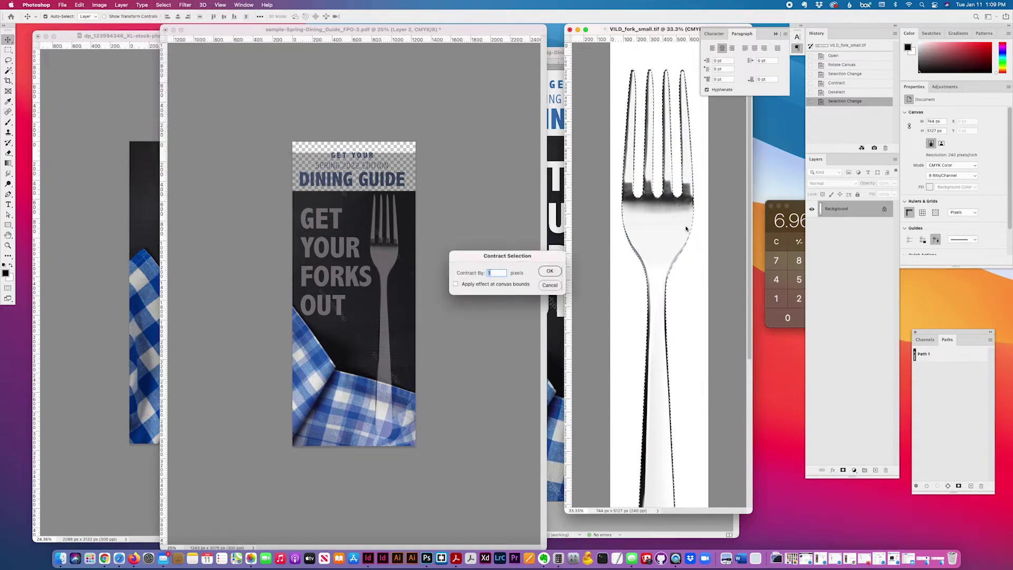
left_click(550, 272)
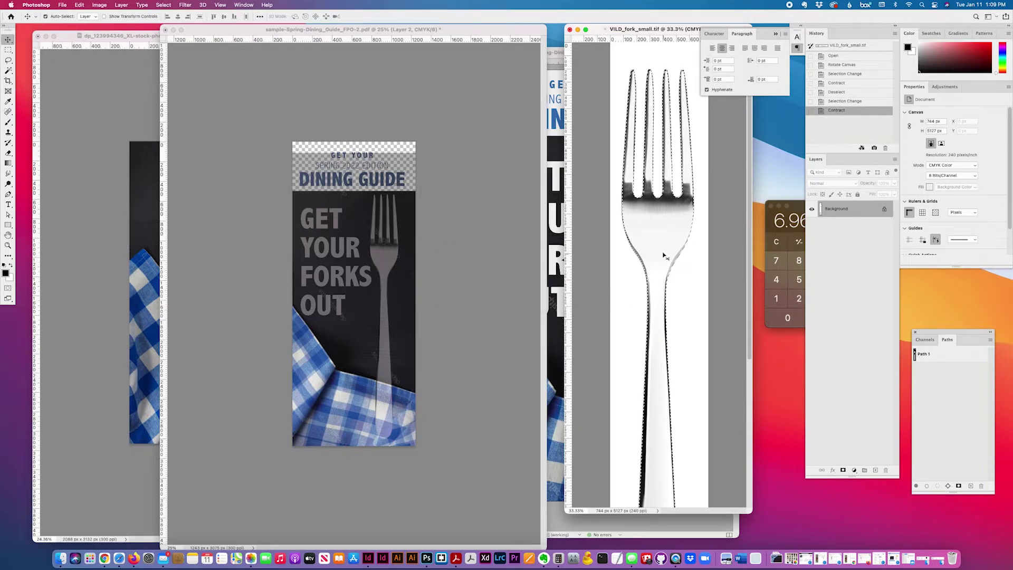
left_click_drag(644, 227, 378, 251)
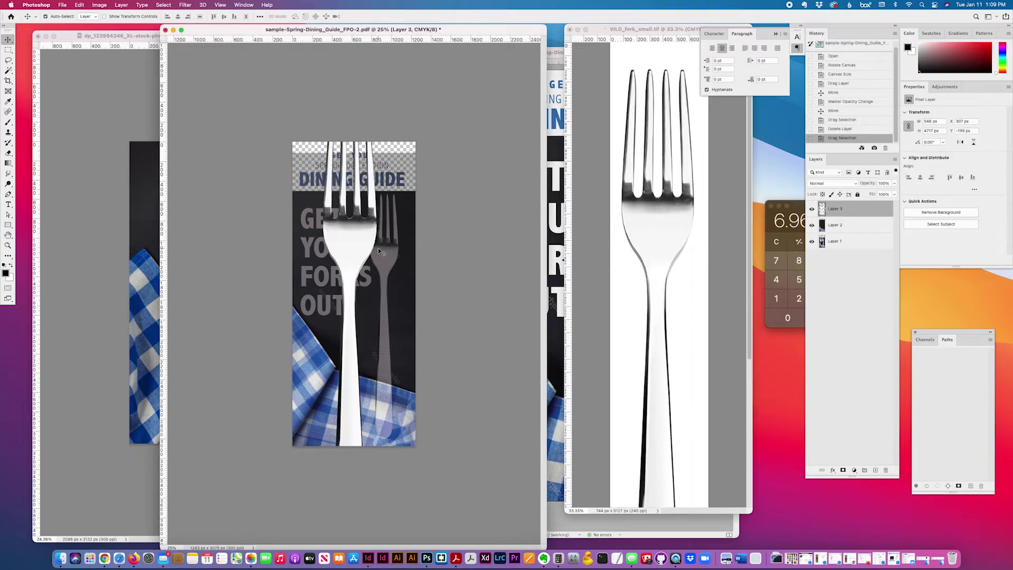
Scale the new fork layer to 52% width
left_click(98, 5)
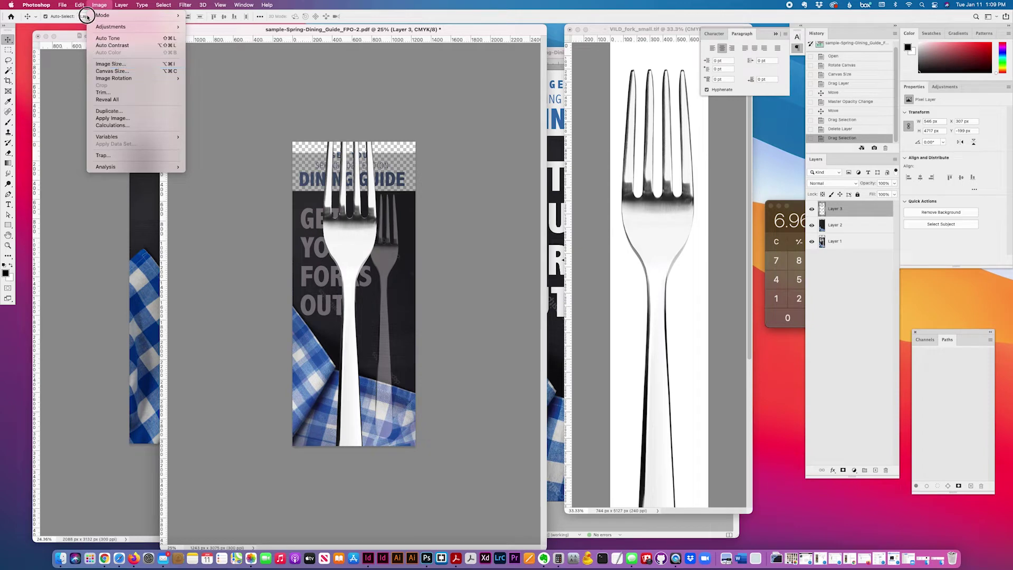
mouse_move(79, 6)
mouse_move(103, 179)
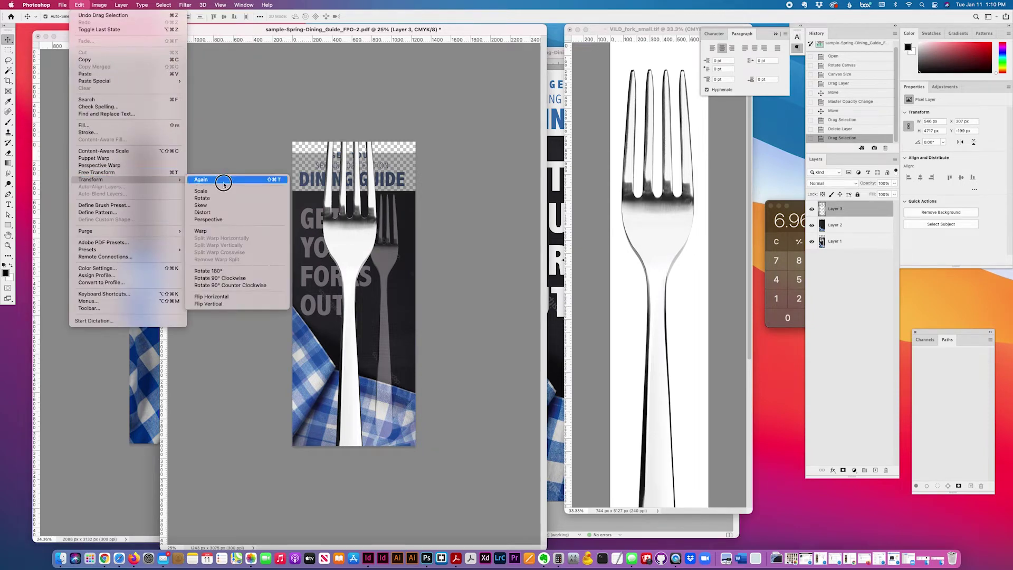
left_click(227, 193)
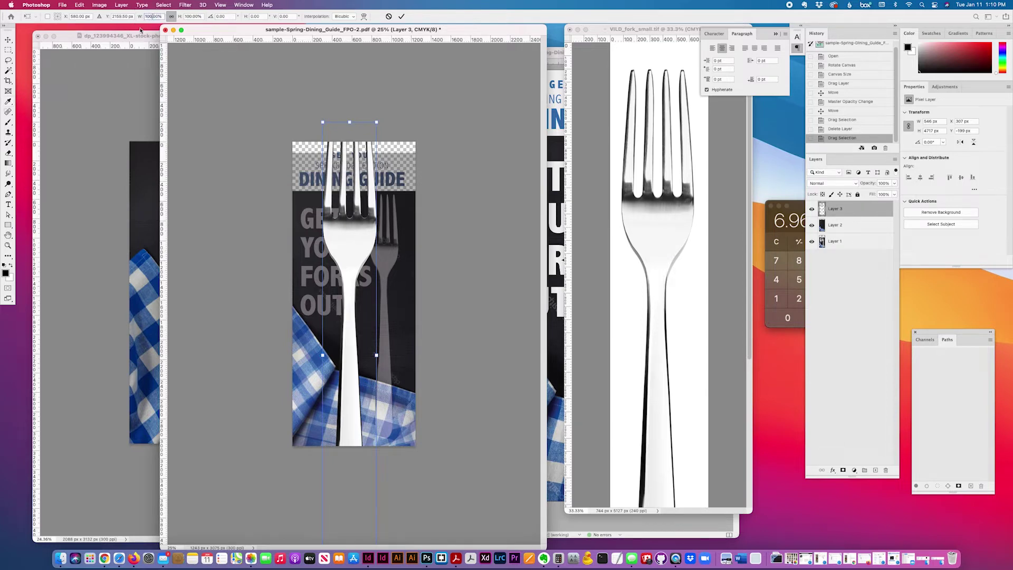
double_click(152, 16)
type("52")
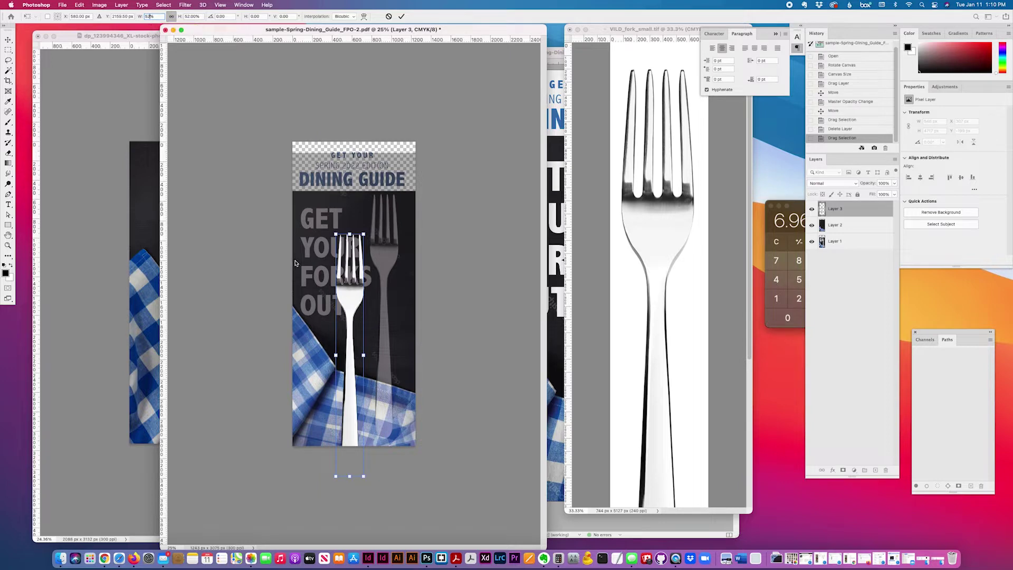
Place the fork right of GET YOUR FORKS OUT with its handle into the napkin, nudging it right and down
left_click_drag(356, 298, 389, 259)
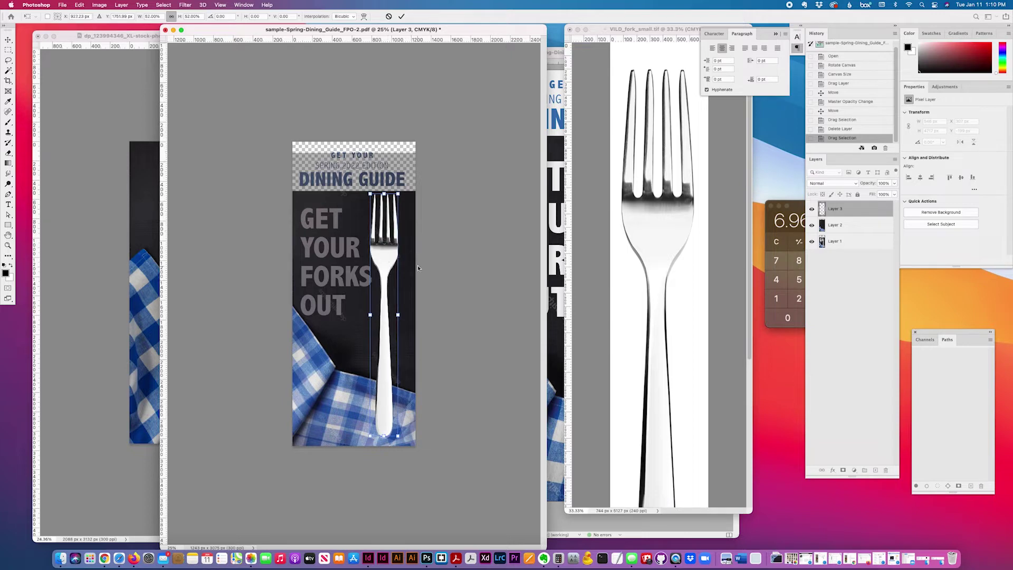
key("Return")
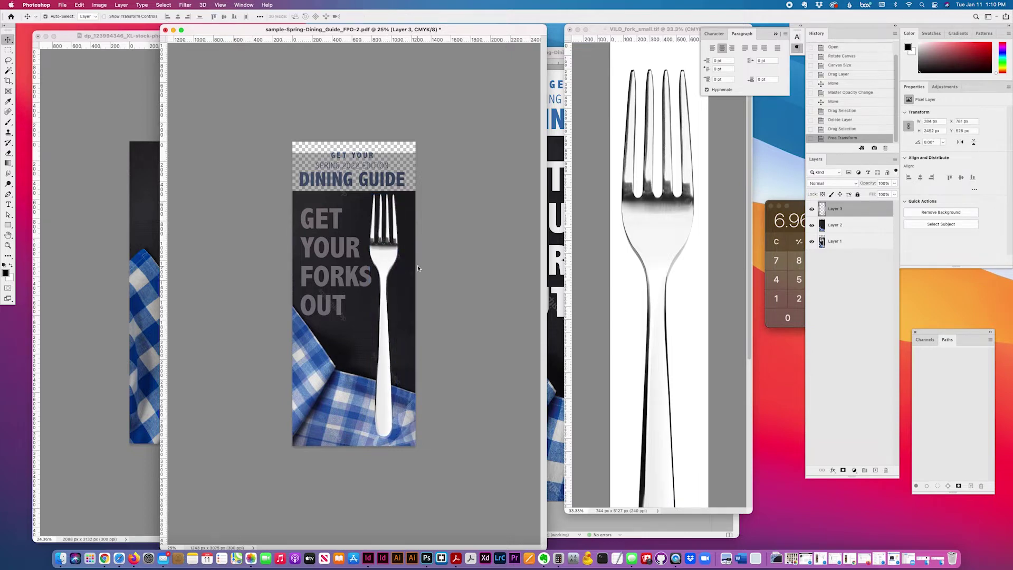
key("Right")
key("Right")
key("Right")
key("Right")
key("Down")
key("Down")
key("Down")
key("Down")
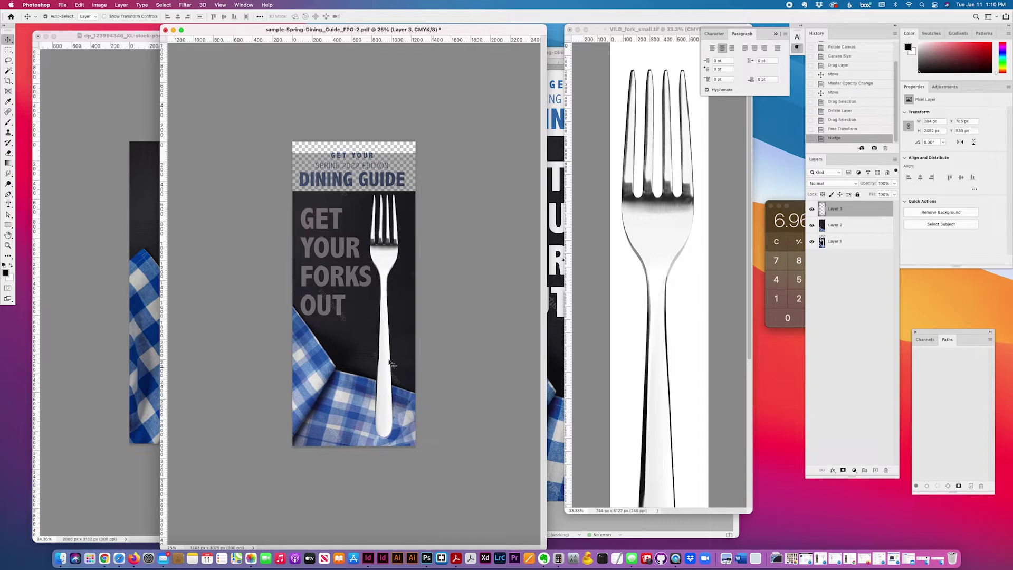
left_click(8, 245)
Zoom in on the fork, add a layer mask, and paint black over part of its handle
left_click_drag(384, 373, 426, 441)
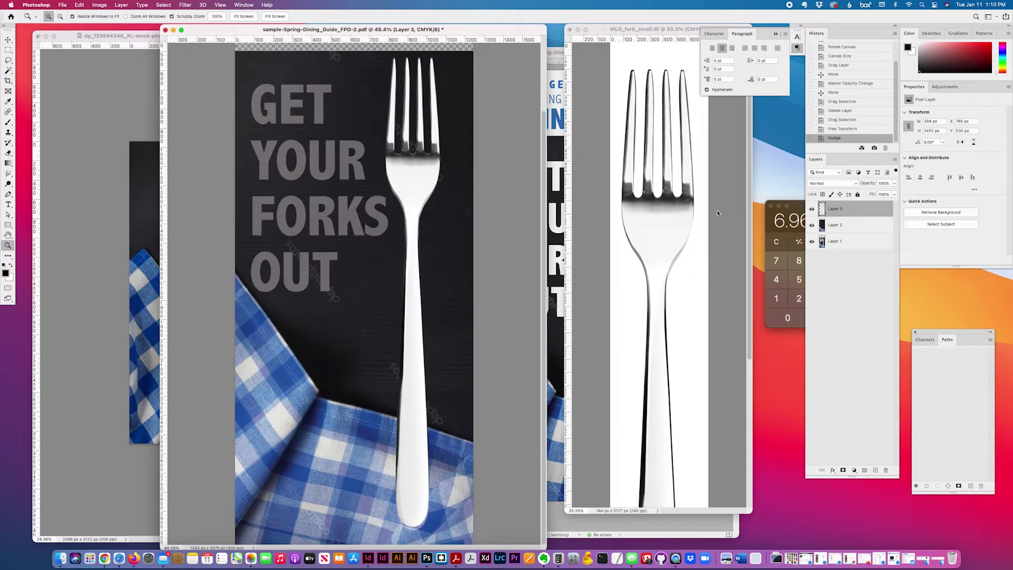
left_click(843, 471)
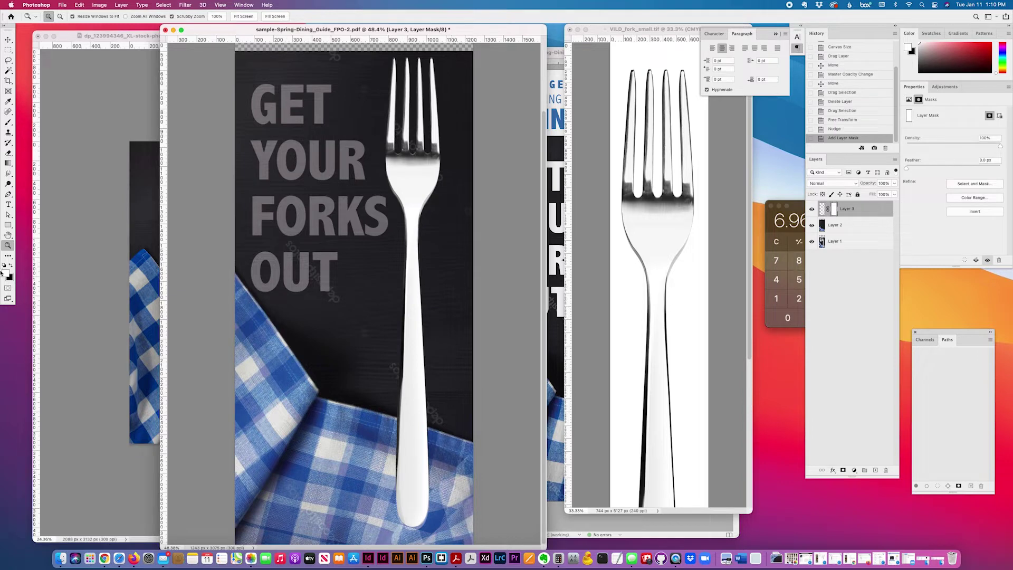
key("x")
left_click(8, 122)
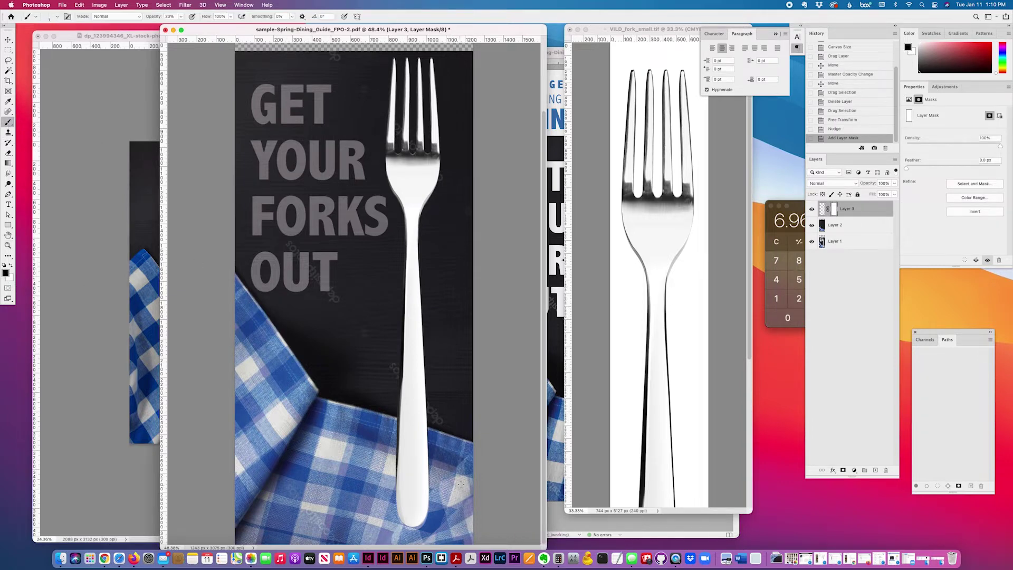
left_click_drag(381, 446, 423, 452)
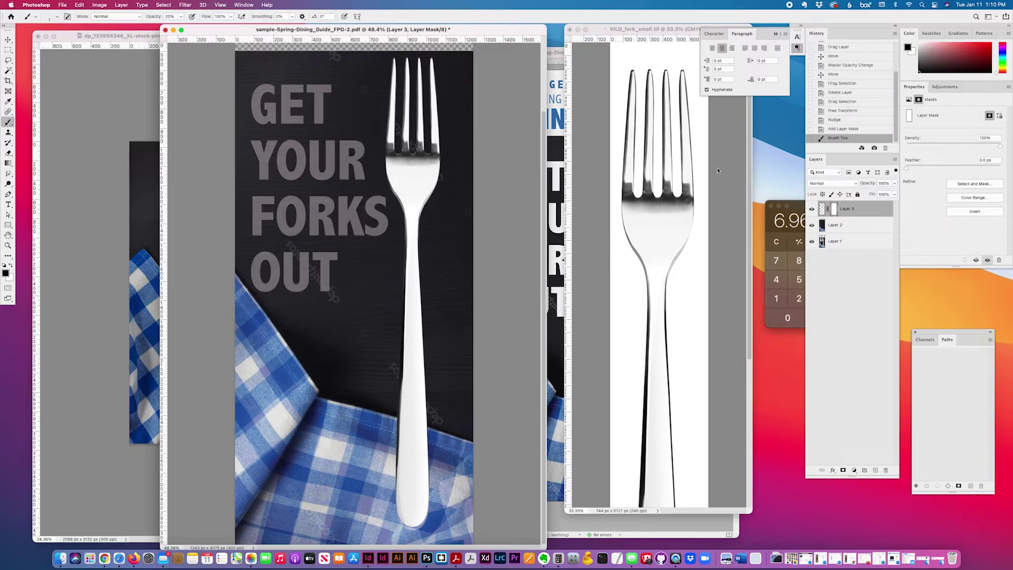
Set the brush to 100% opacity and 100 px size
left_click(166, 16)
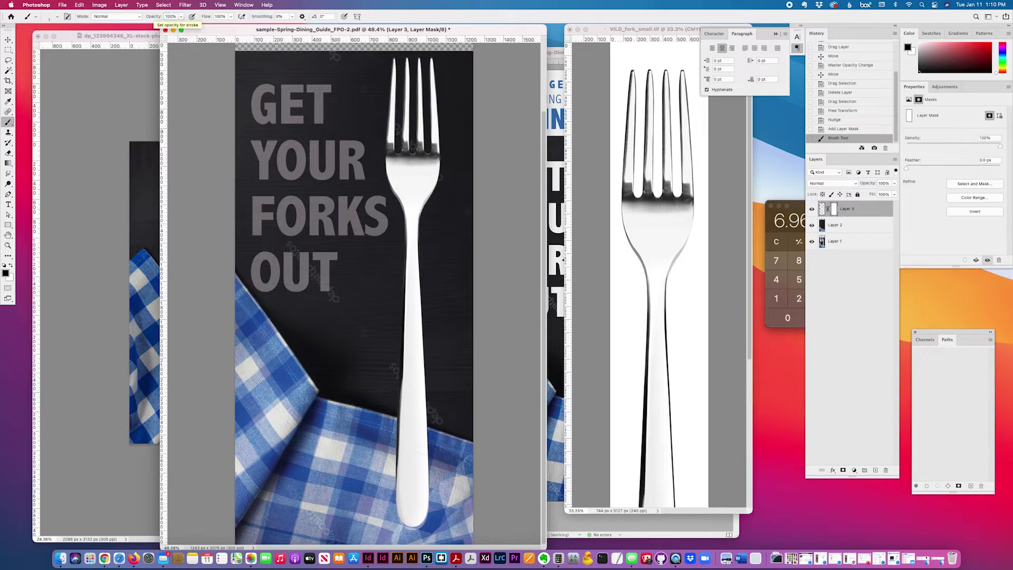
key("Return")
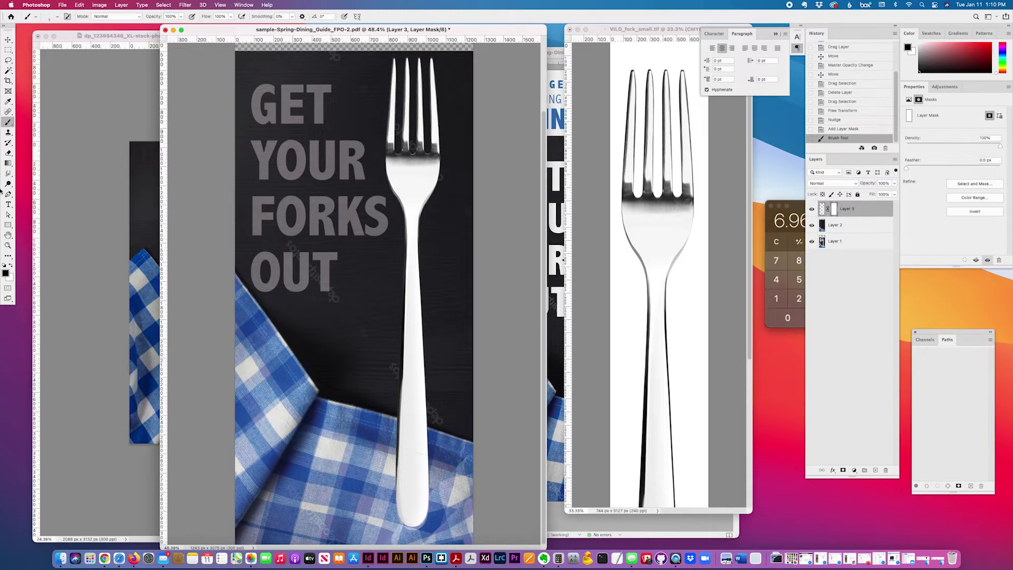
left_click(58, 18)
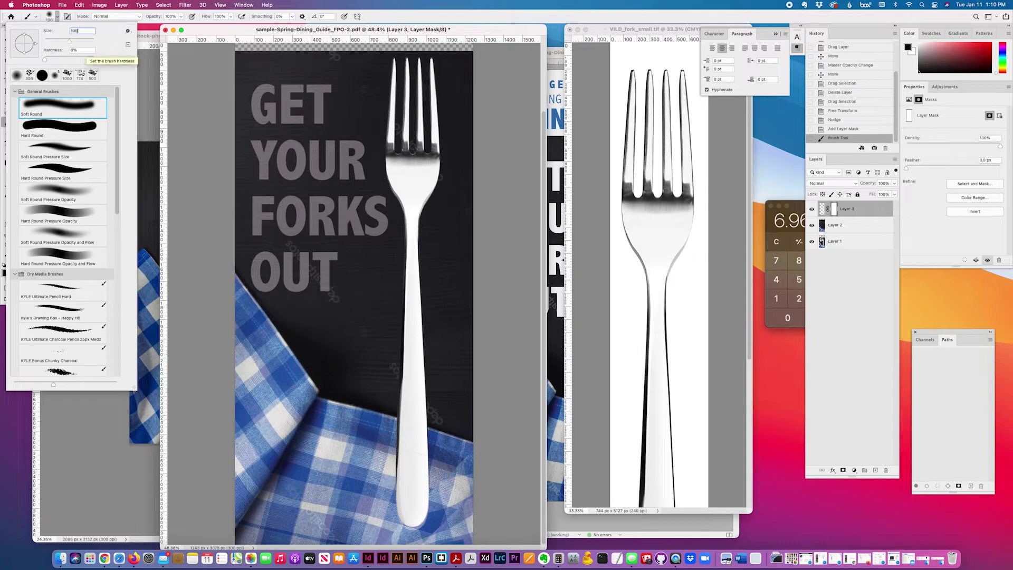
type("100")
key("Return")
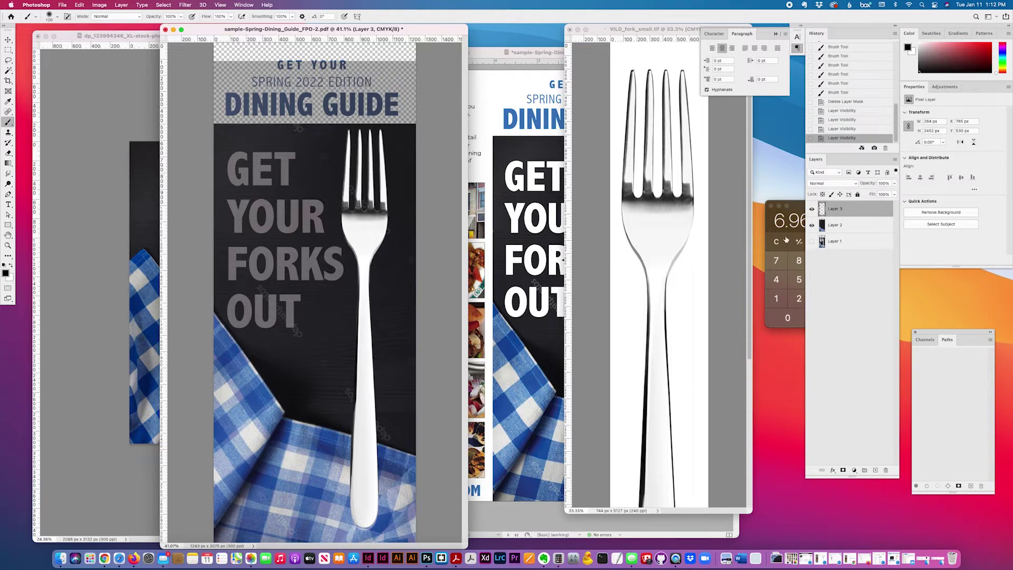
Hide the dark background layer, set its opacity to 100%, and make Layer 3 active
left_click(812, 224)
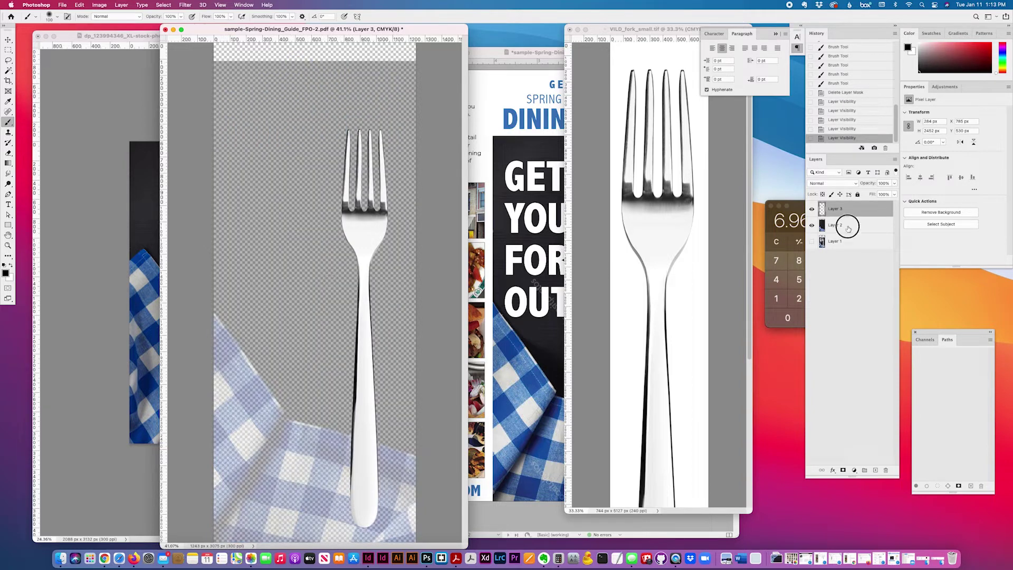
left_click(847, 228)
left_click(882, 183)
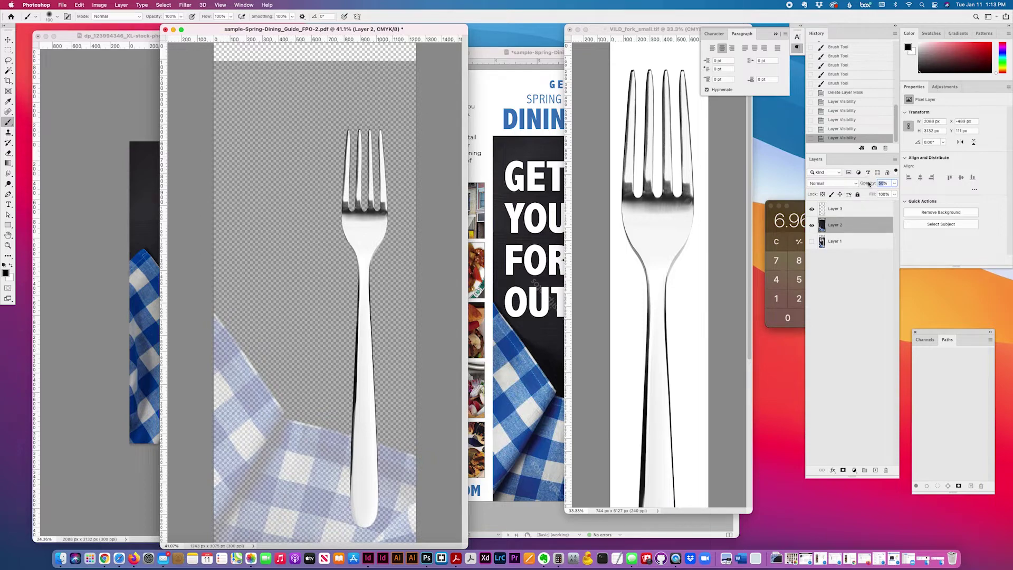
type("100")
key("Return")
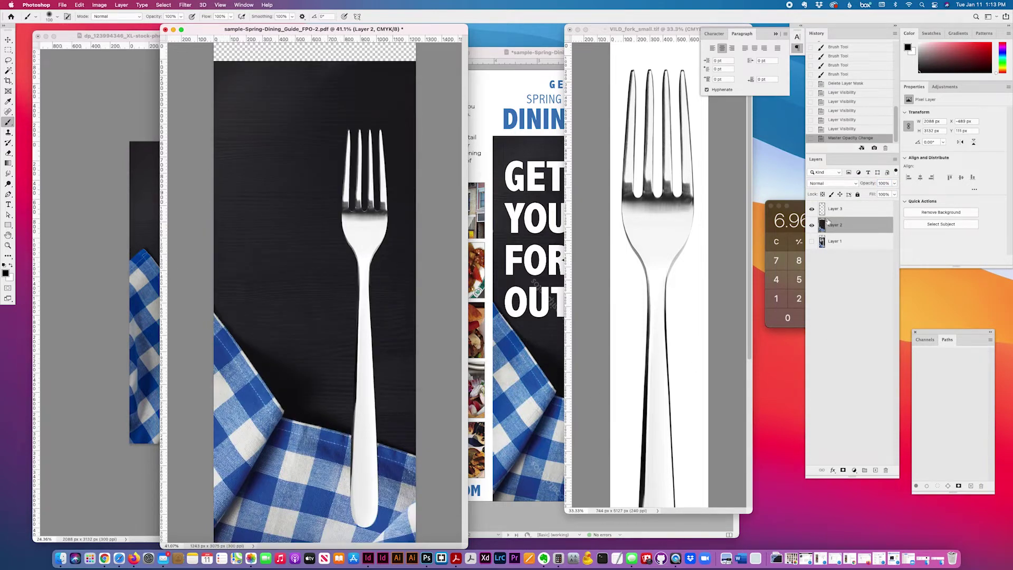
left_click(855, 211)
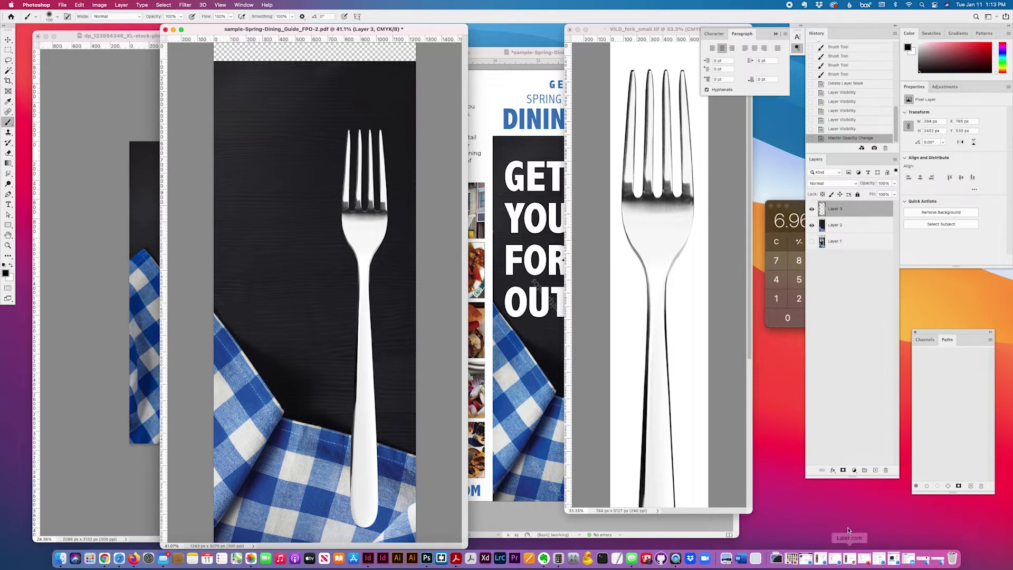
Add a mask to Layer 3, paint out the fork's lower handle, and zoom on the nearby cloth
left_click(843, 469)
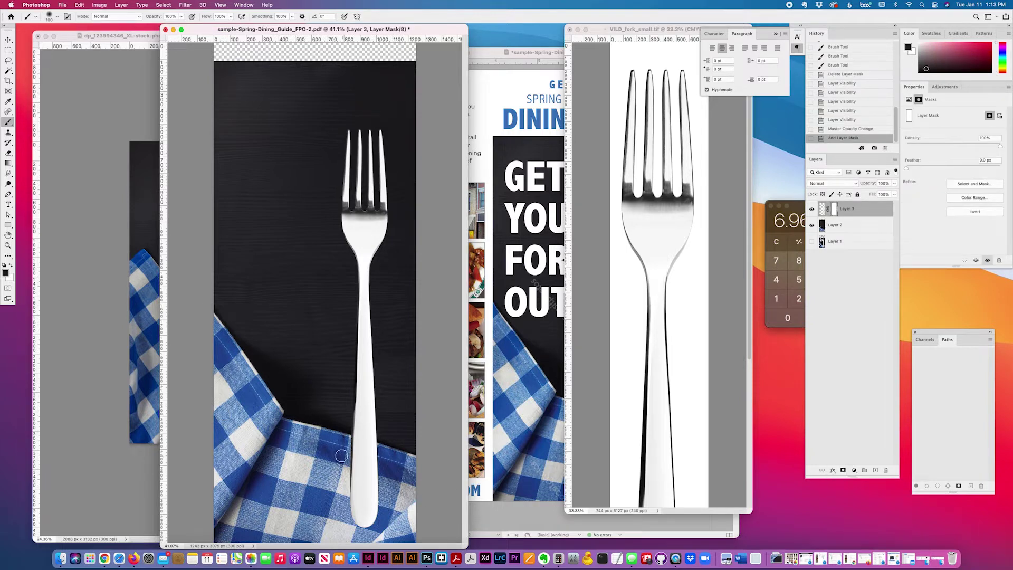
mouse_move(341, 455)
left_mouse_down()
mouse_move(351, 482)
mouse_move(365, 474)
mouse_move(378, 482)
mouse_move(361, 517)
mouse_move(351, 510)
mouse_move(370, 521)
mouse_move(360, 471)
mouse_move(372, 493)
left_mouse_up()
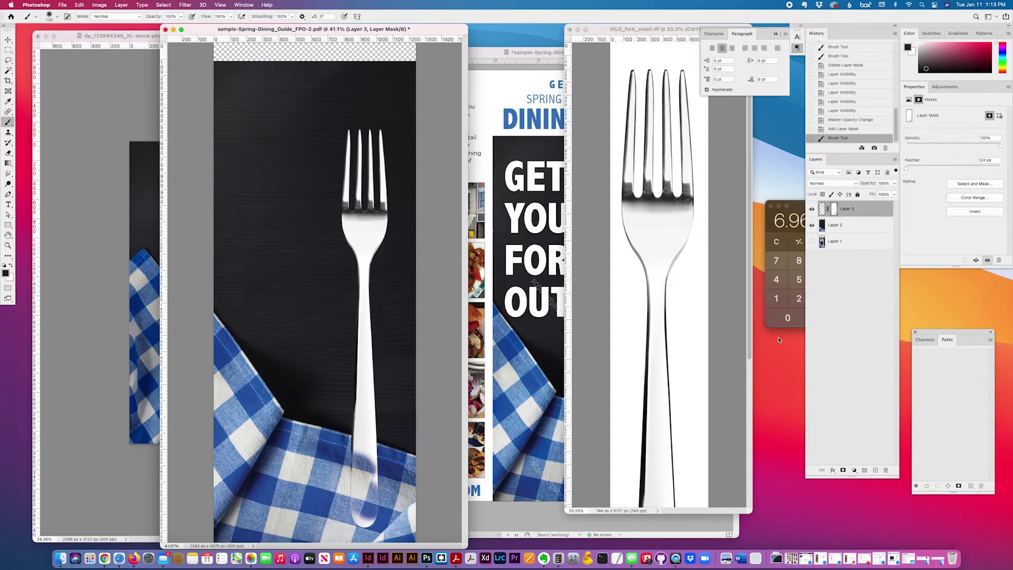
left_click(8, 245)
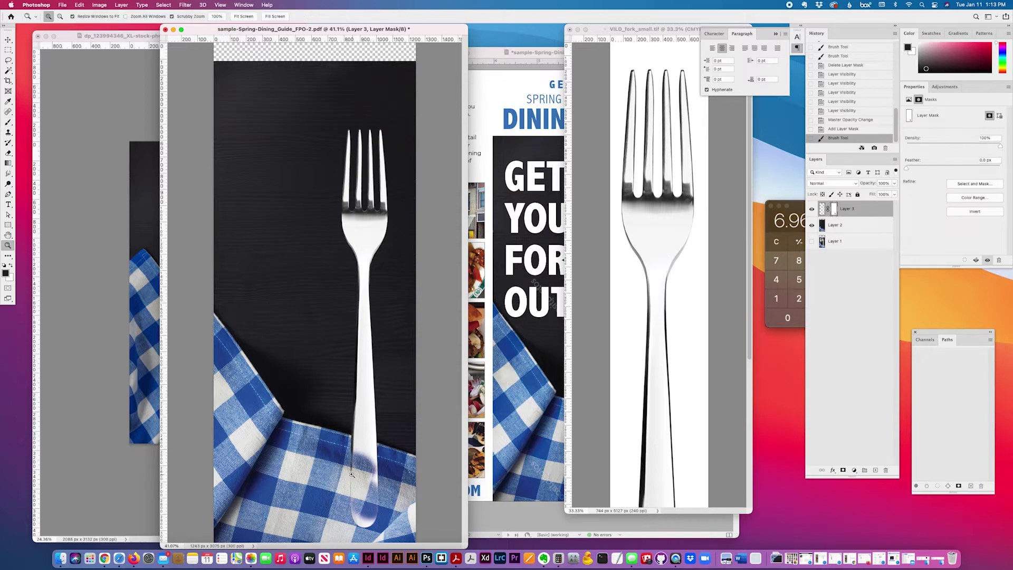
left_click_drag(353, 423, 394, 476)
Paint black on the mask to hide the handle's lower end and dark edges
scroll(393, 477, "right", 3)
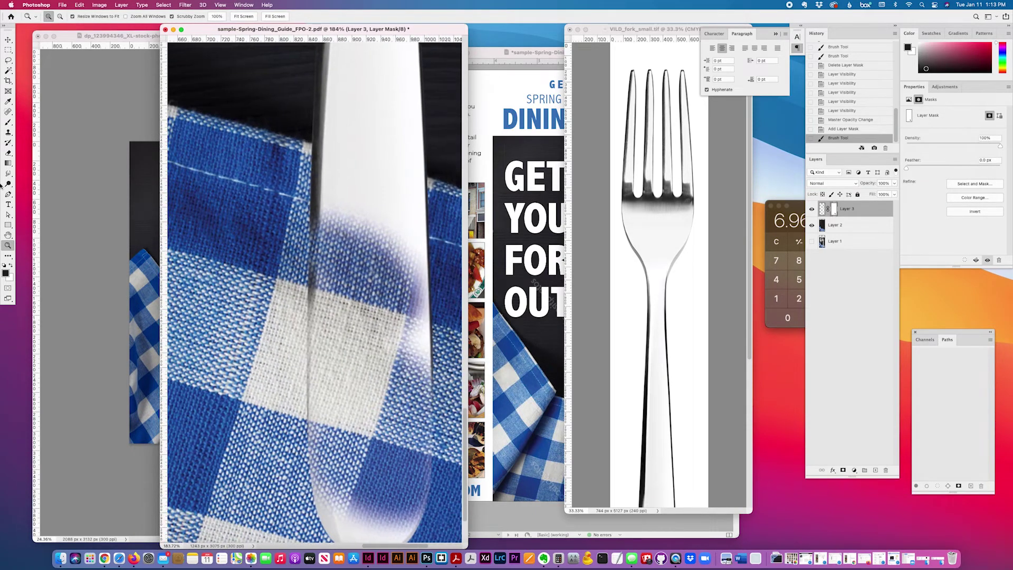
left_click(8, 122)
left_click(57, 16)
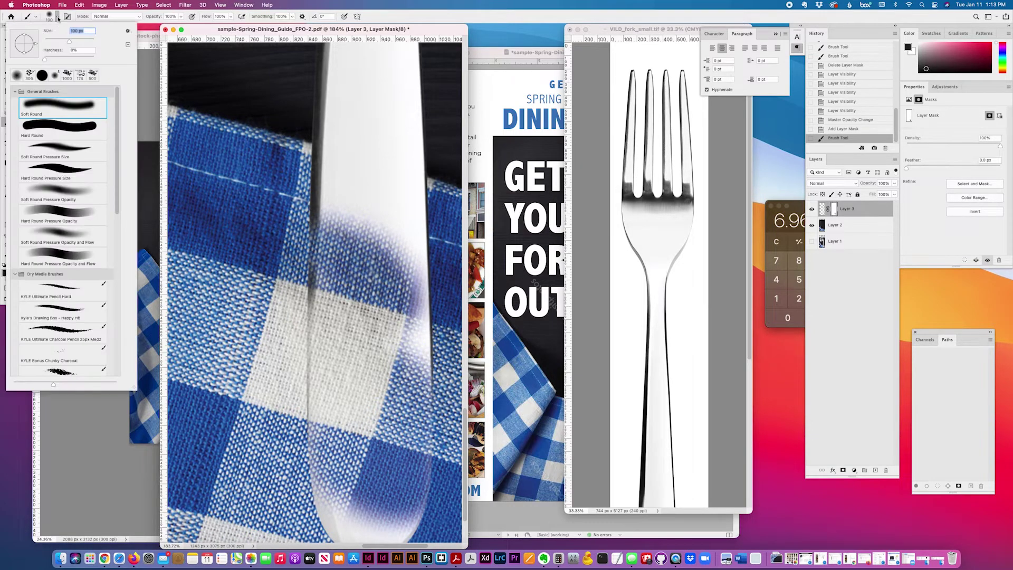
left_click(368, 402)
left_click(367, 391)
mouse_move(318, 339)
left_mouse_down()
mouse_move(332, 518)
mouse_move(323, 485)
mouse_move(307, 498)
mouse_move(337, 516)
mouse_move(388, 527)
left_mouse_up()
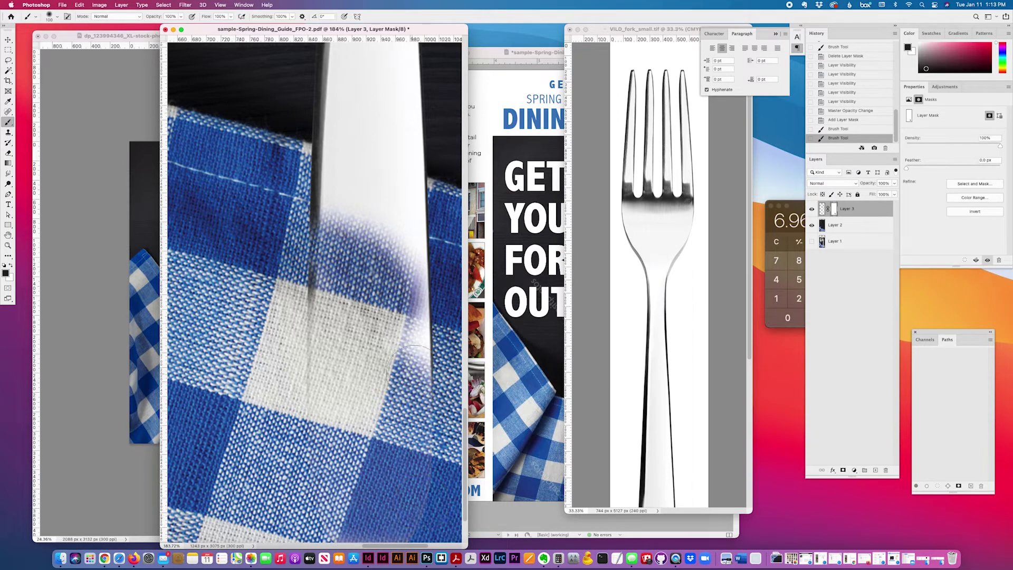
mouse_move(311, 297)
left_mouse_down()
mouse_move(312, 285)
mouse_move(314, 370)
mouse_move(302, 356)
mouse_move(368, 314)
mouse_move(414, 324)
mouse_move(425, 366)
left_mouse_up()
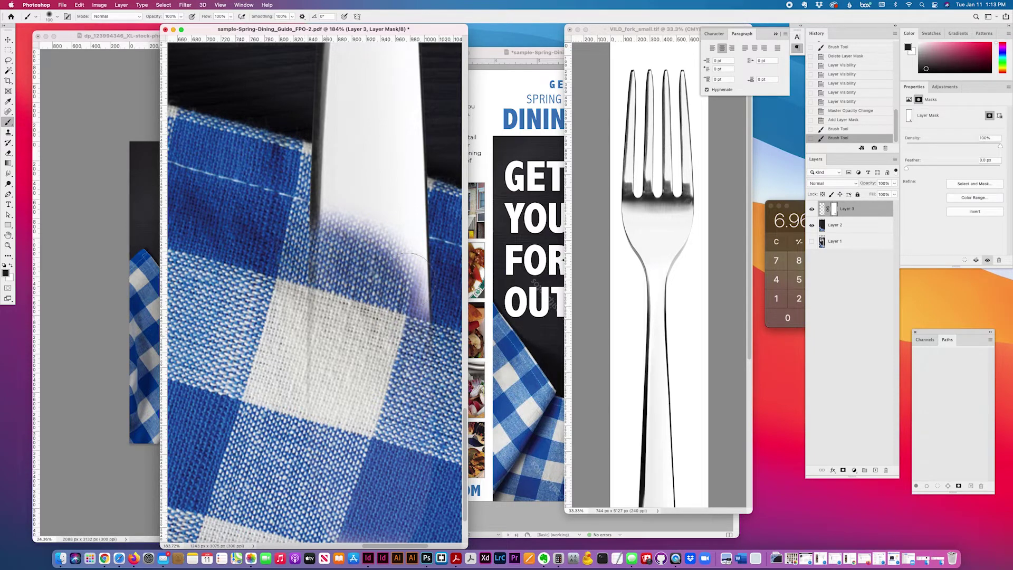
left_click_drag(425, 296, 390, 339)
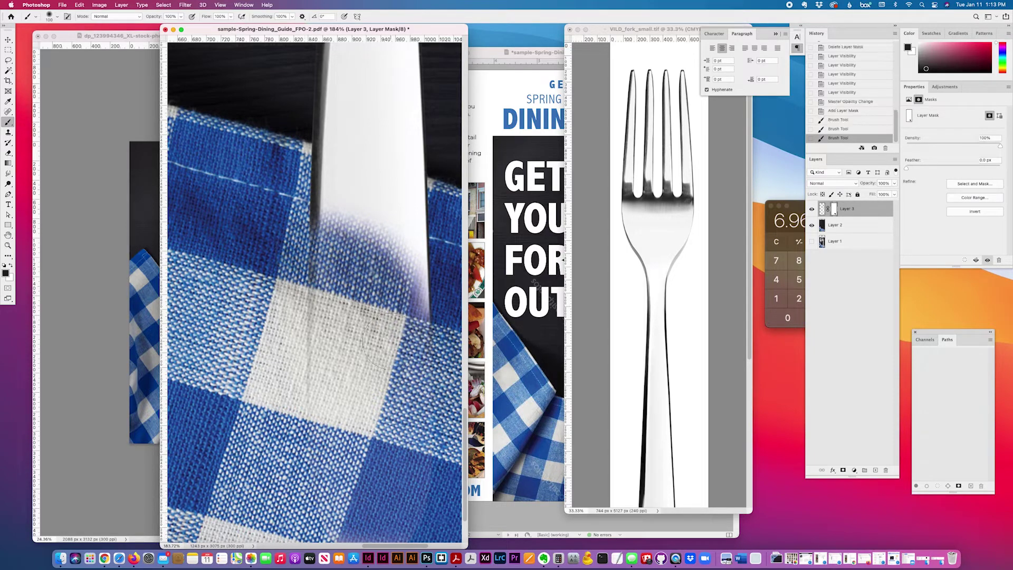
Toggle Layer 2's visibility to check the mask and review smoothing, flow and opacity
left_click(813, 225)
left_click(812, 225)
left_click(291, 17)
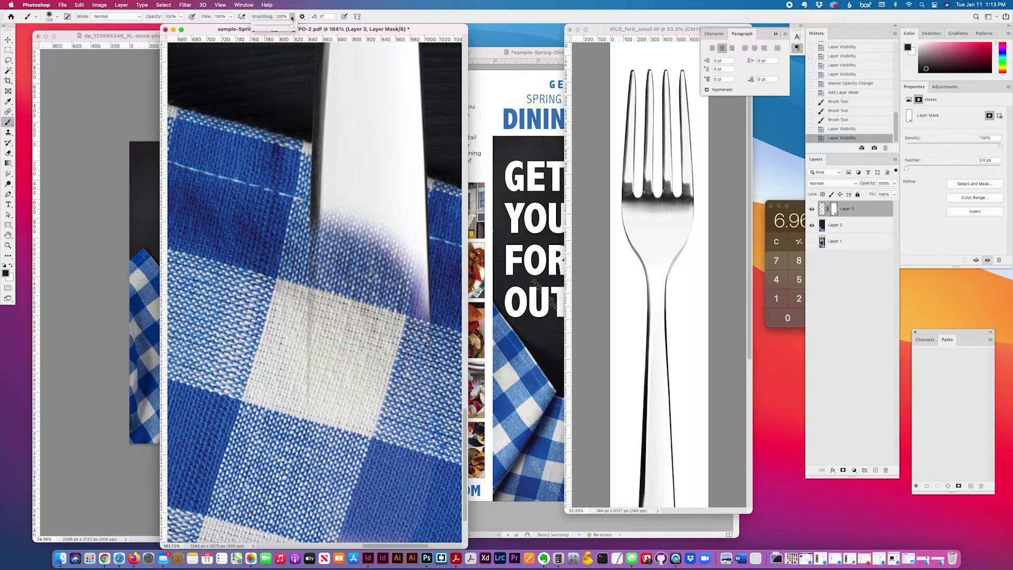
left_click(230, 18)
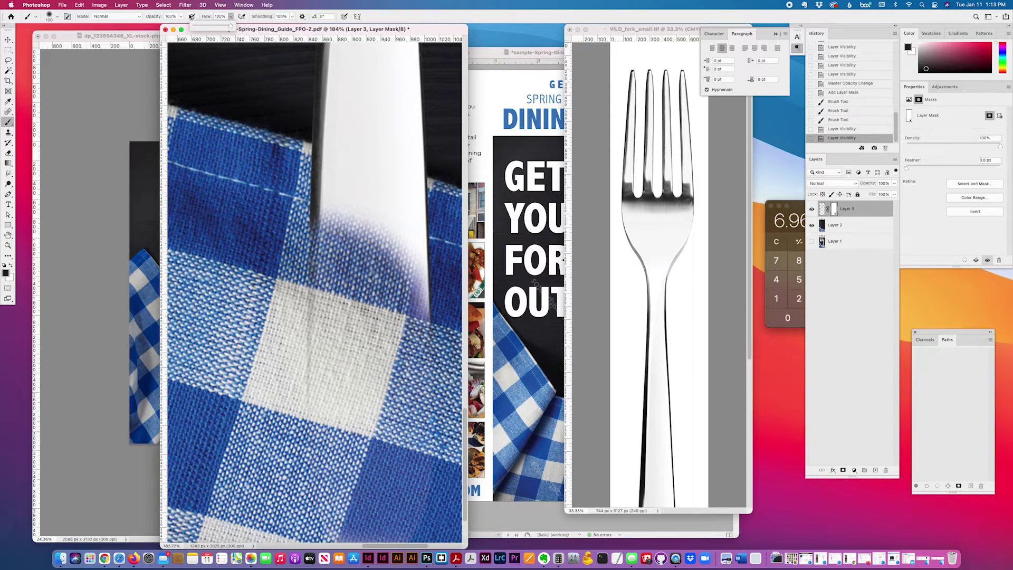
left_click(181, 18)
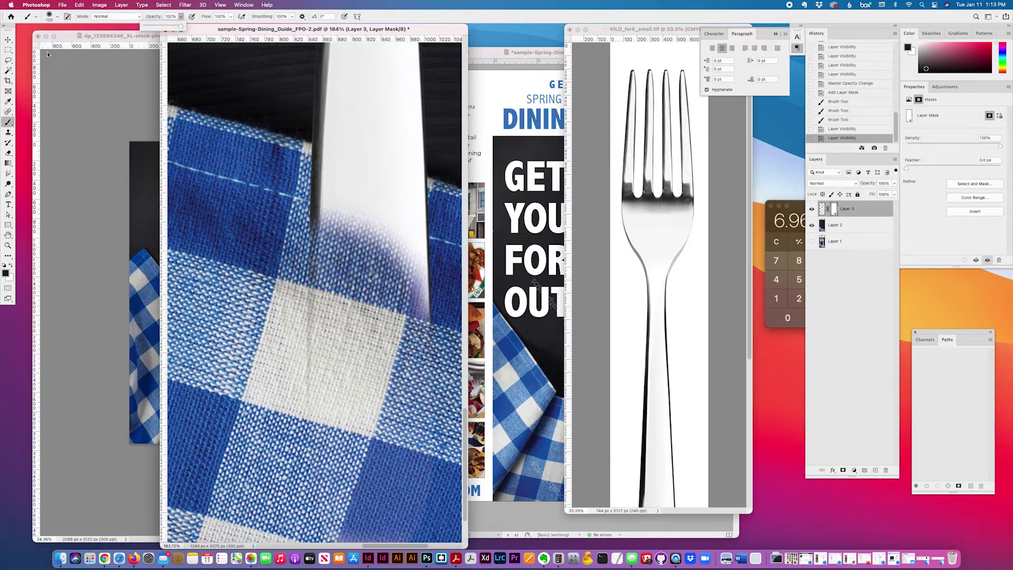
Swap to white and paint a white dab on the mask
left_click(8, 40)
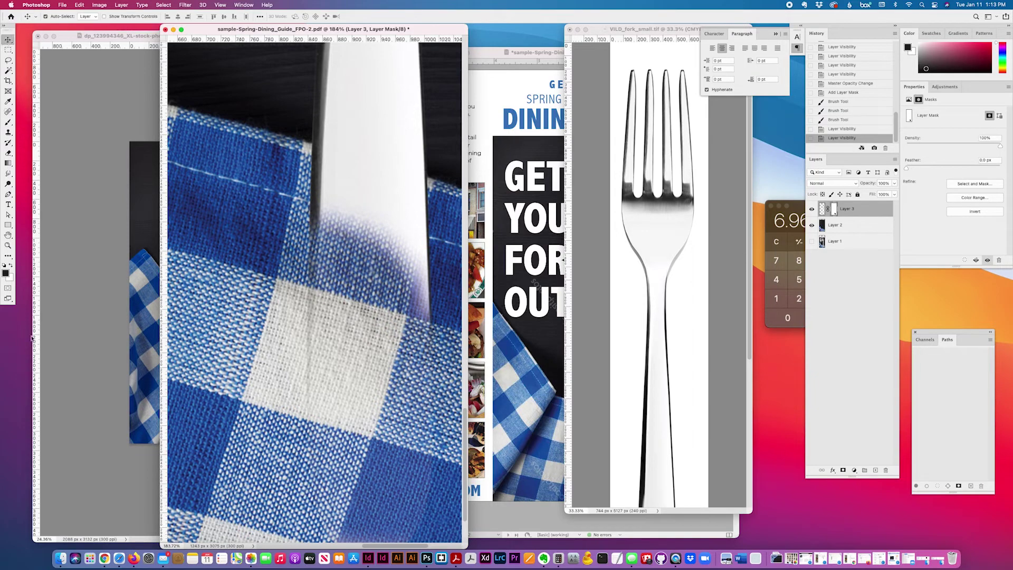
key("x")
key("x")
left_click(8, 122)
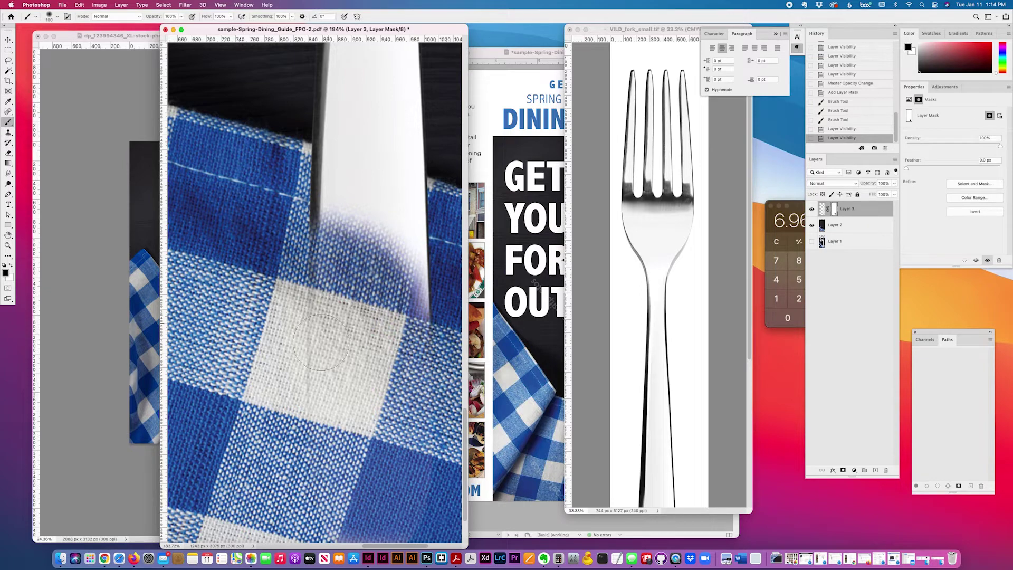
left_click(303, 417)
With a 50 px brush, hide the handle's lower right edge and the pale ghost patch
left_click(60, 18)
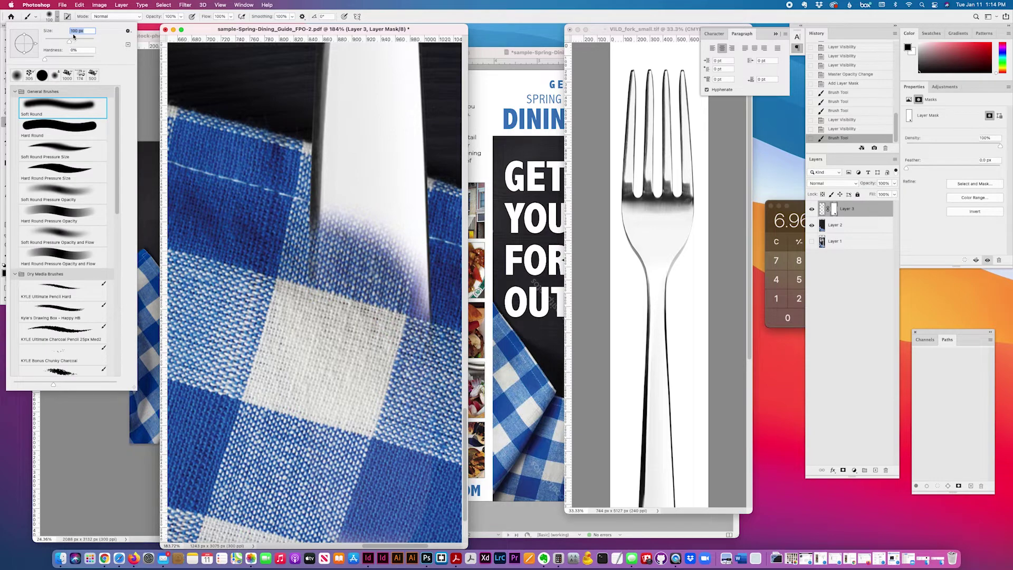
type("50")
key("Return")
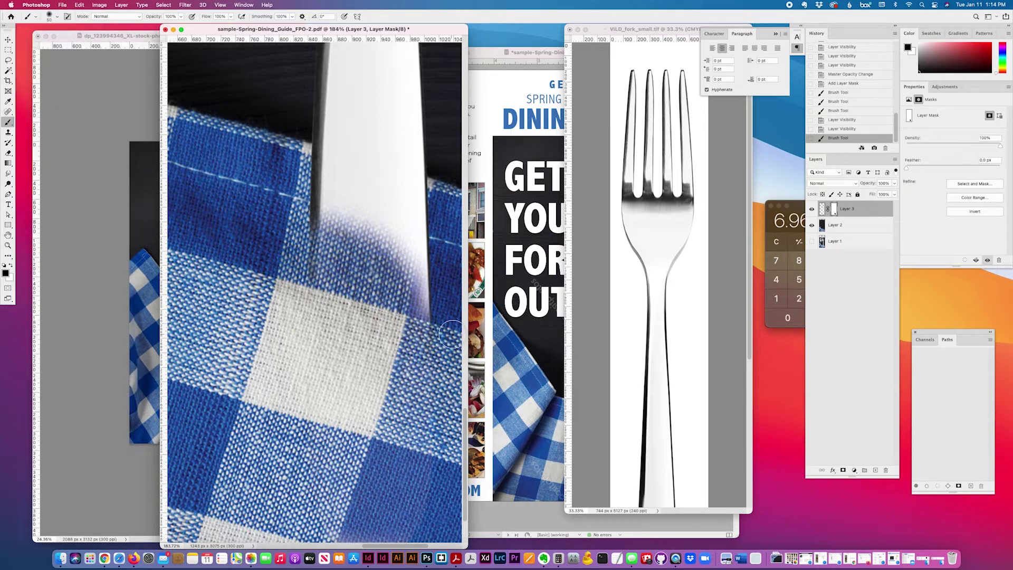
mouse_move(435, 328)
left_mouse_down()
mouse_move(420, 273)
mouse_move(418, 307)
mouse_move(421, 239)
mouse_move(292, 211)
mouse_move(399, 233)
mouse_move(301, 195)
mouse_move(422, 217)
mouse_move(431, 246)
mouse_move(423, 228)
mouse_move(424, 236)
mouse_move(308, 273)
left_mouse_up()
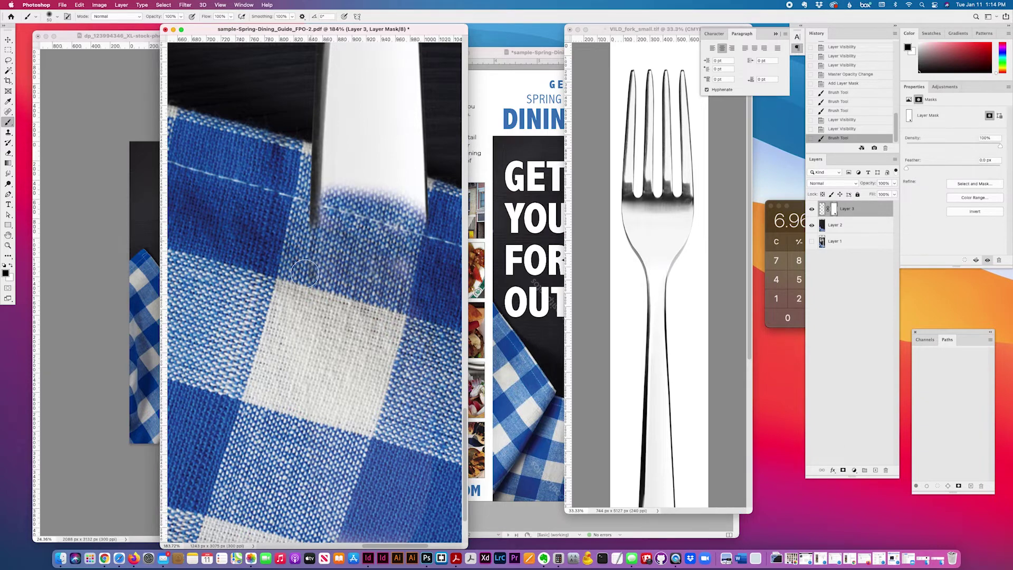
mouse_move(391, 296)
left_mouse_down()
mouse_move(395, 332)
mouse_move(397, 237)
mouse_move(423, 219)
mouse_move(297, 183)
mouse_move(393, 208)
mouse_move(307, 187)
mouse_move(309, 230)
left_mouse_up()
Soften the handle's edge at the napkin with 1% flow, then restore flow to 100%
left_click(230, 18)
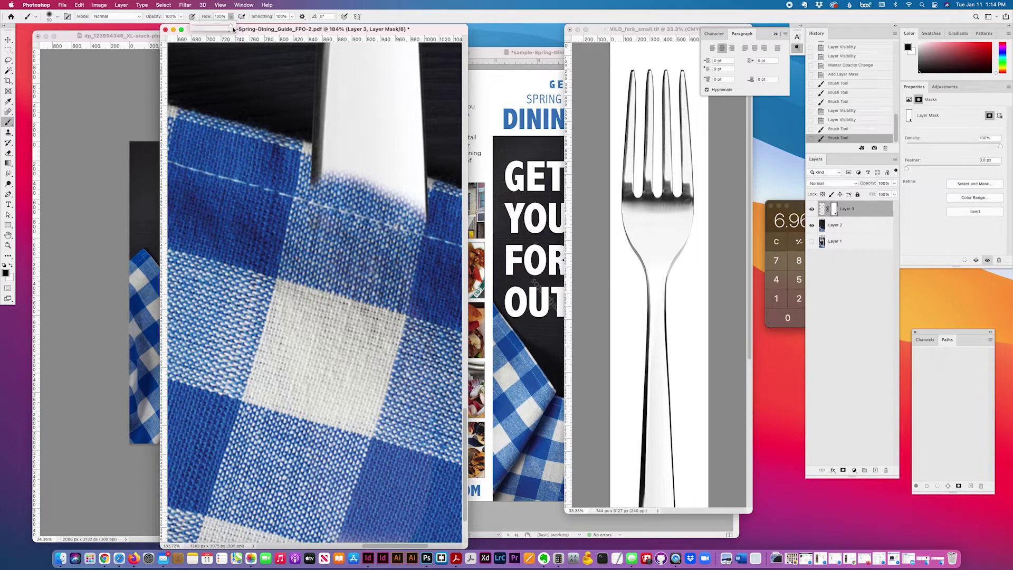
left_click_drag(234, 29, 159, 26)
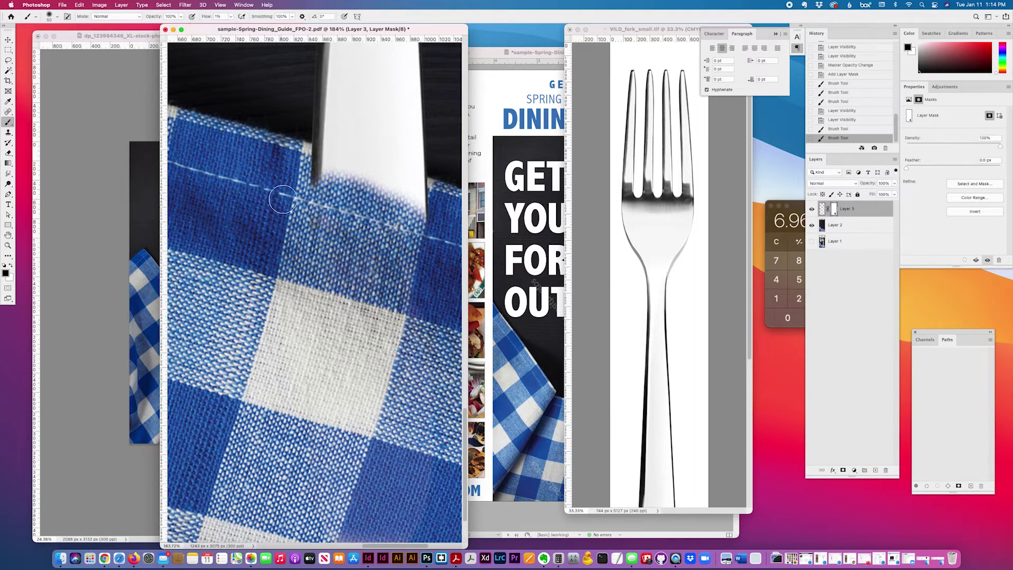
mouse_move(299, 198)
left_mouse_down()
mouse_move(297, 171)
mouse_move(331, 188)
mouse_move(288, 176)
mouse_move(337, 196)
left_mouse_up()
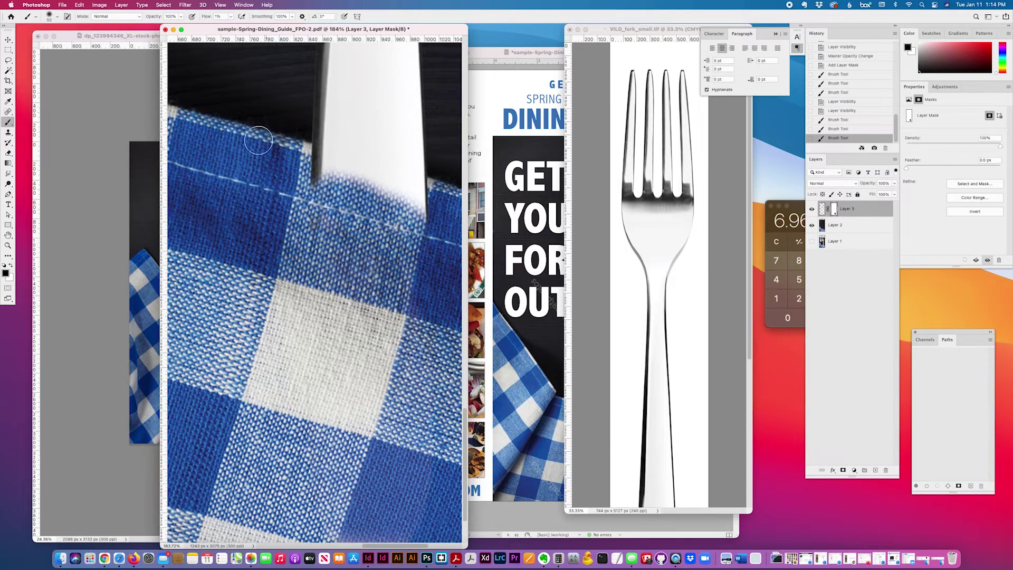
left_click(230, 17)
left_click_drag(224, 29, 273, 25)
Set stroke smoothing to 0% and repaint the cloth along the handle's lower edge
left_click(291, 18)
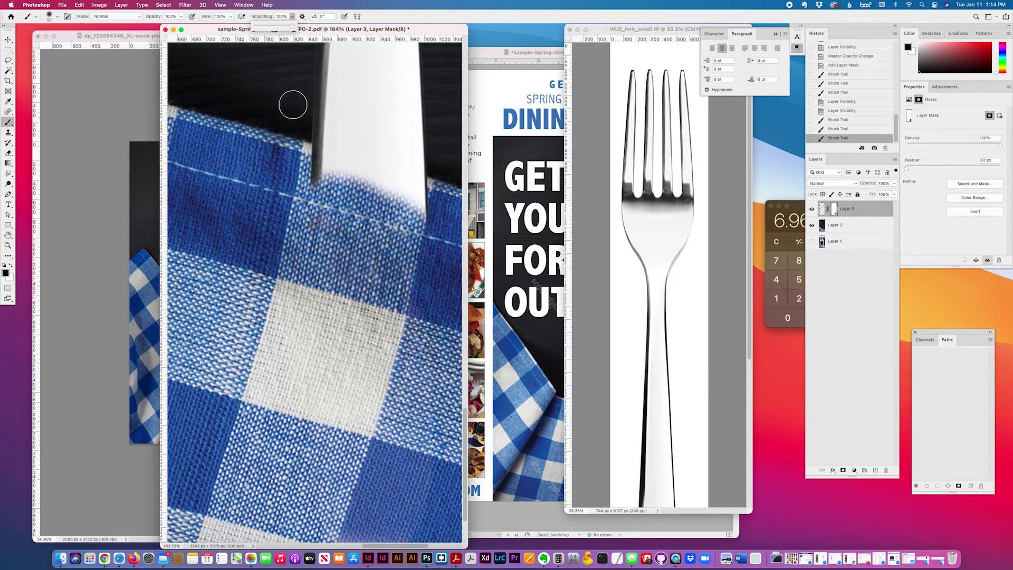
left_click(291, 194)
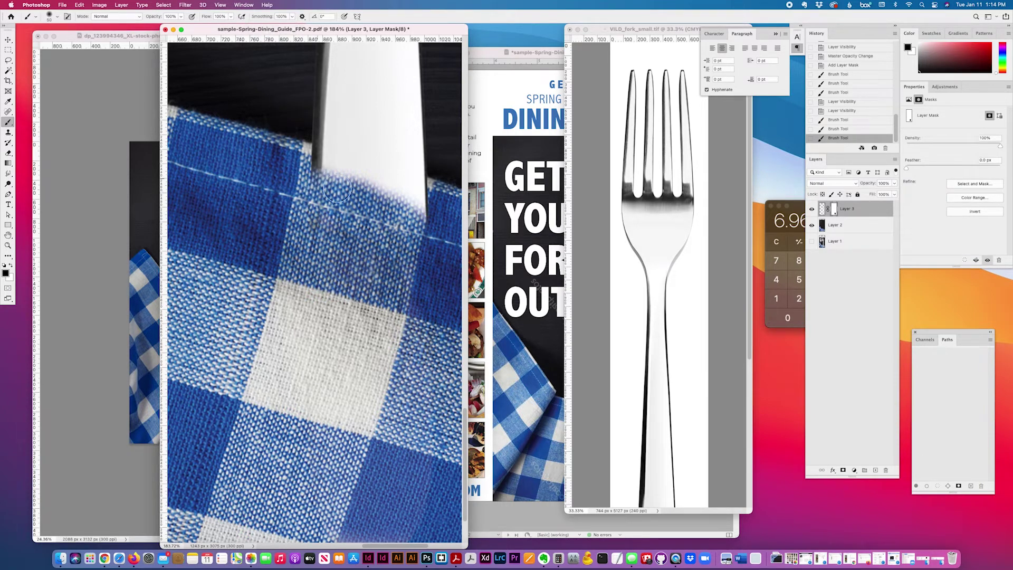
mouse_move(344, 191)
left_mouse_down()
mouse_move(440, 217)
mouse_move(286, 167)
left_mouse_up()
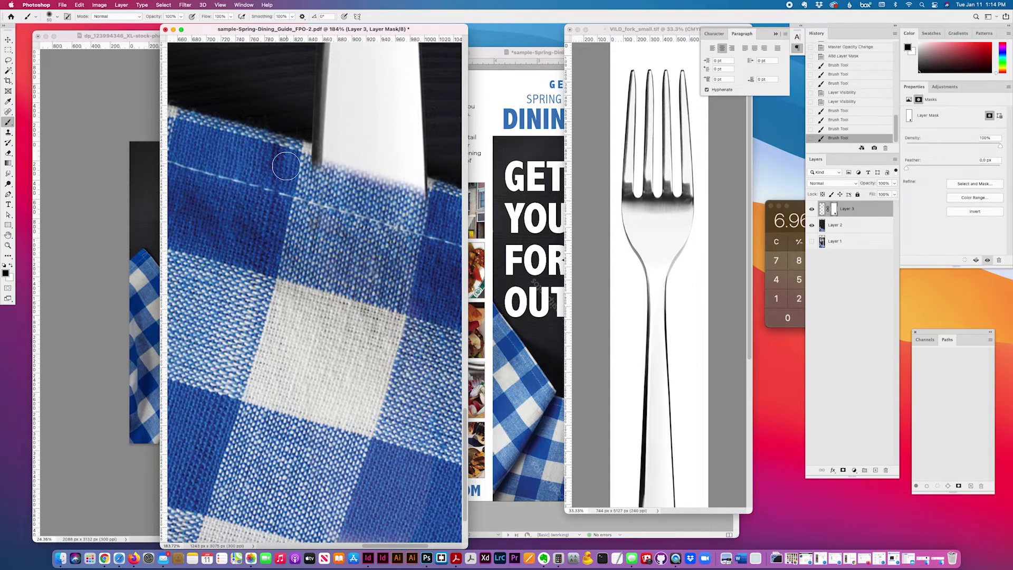
left_click(292, 17)
left_click_drag(293, 28, 233, 29)
mouse_move(348, 182)
left_mouse_down()
mouse_move(426, 205)
mouse_move(287, 171)
left_mouse_up()
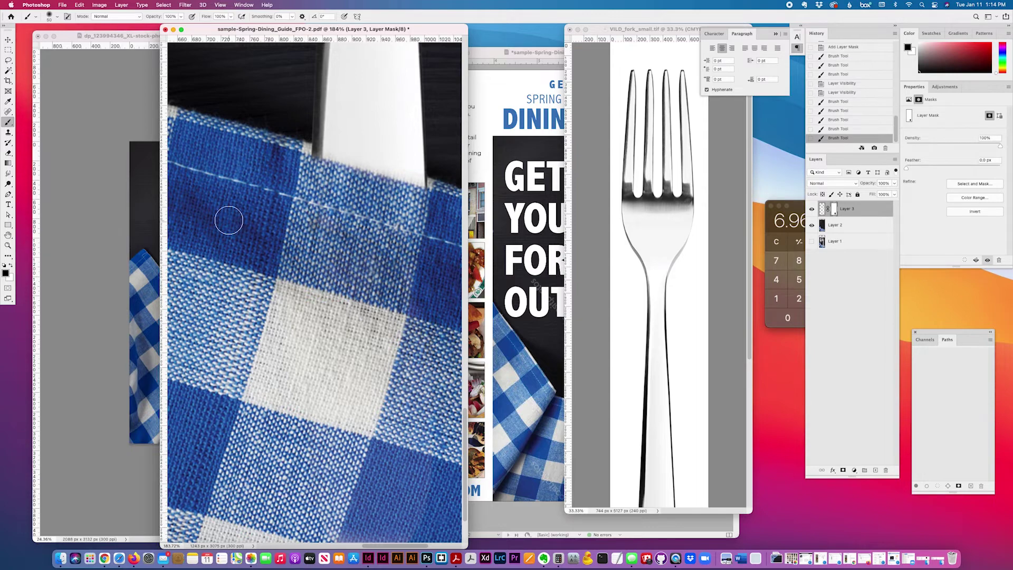
left_click_drag(468, 547, 568, 538)
Zoom in on the napkin hem, enlarge the window, and set Layer 3 to 50% opacity
left_click(8, 245)
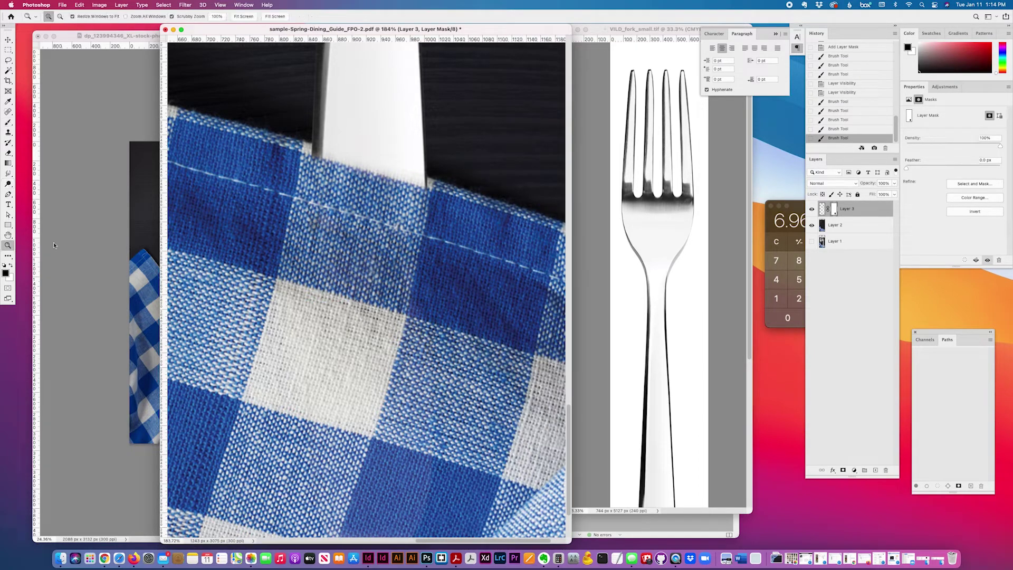
left_click_drag(339, 157, 529, 423)
left_click_drag(571, 540, 821, 544)
left_click(848, 215)
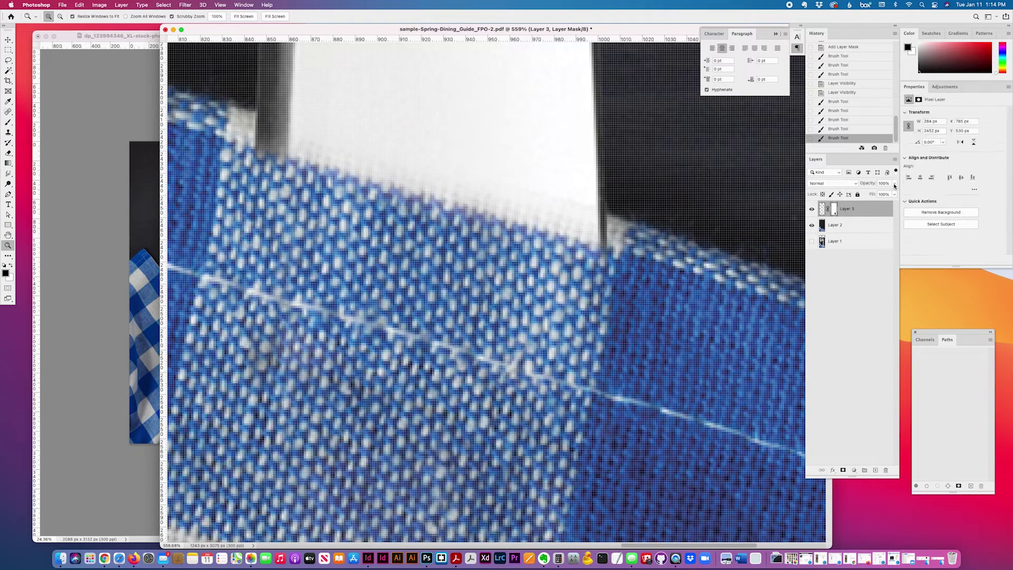
left_click(884, 183)
type("50")
key("Return")
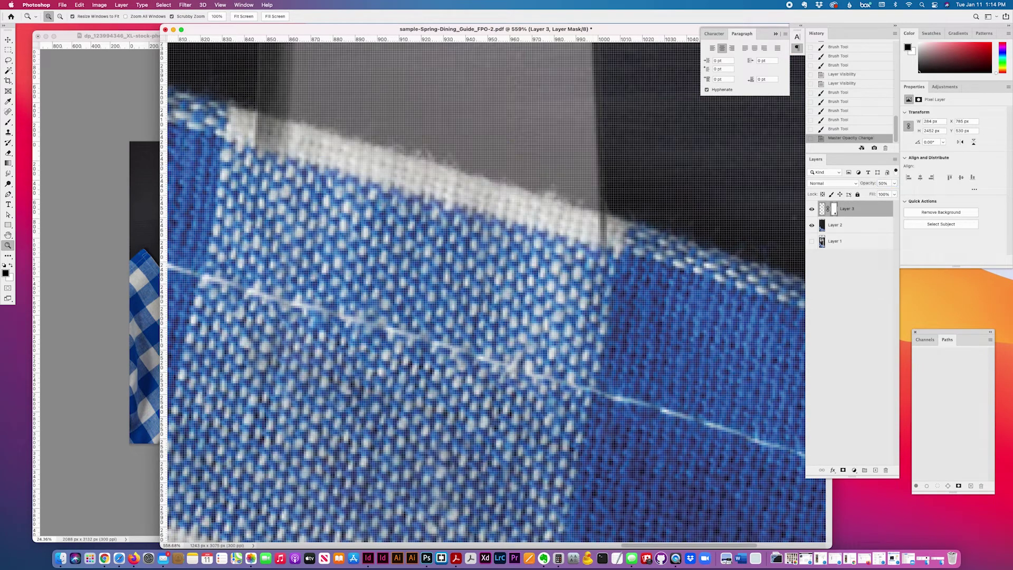
scroll(534, 182, "left", 3)
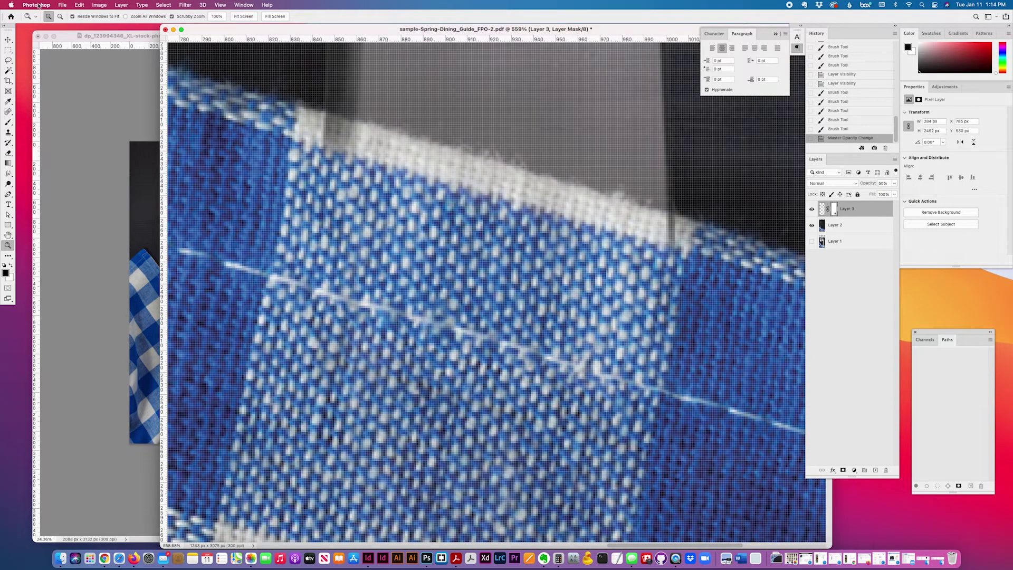
Paint the mask along the napkin's white seam with a 20 px brush
left_click(8, 122)
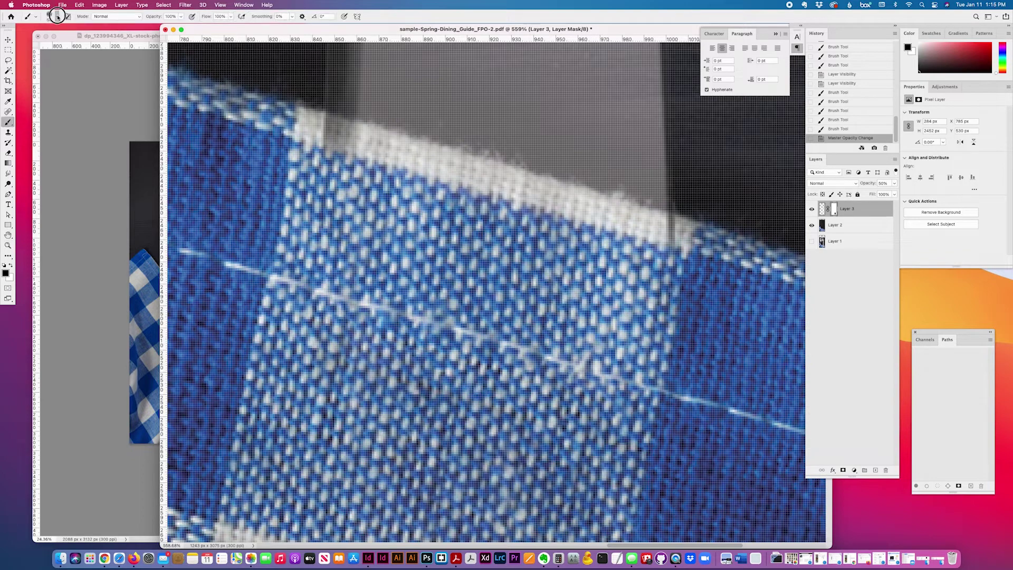
left_click(58, 18)
type("20")
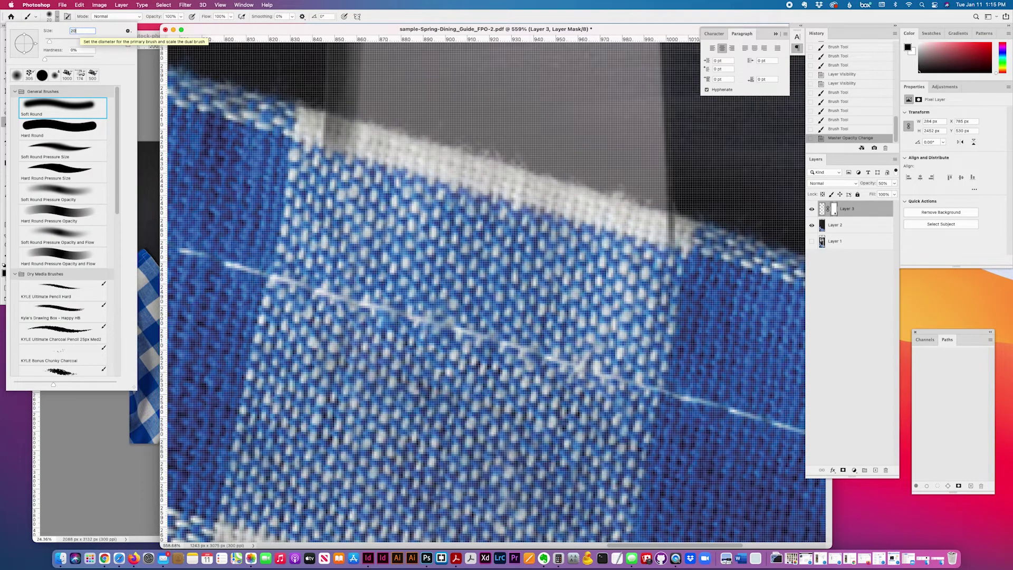
key("Return")
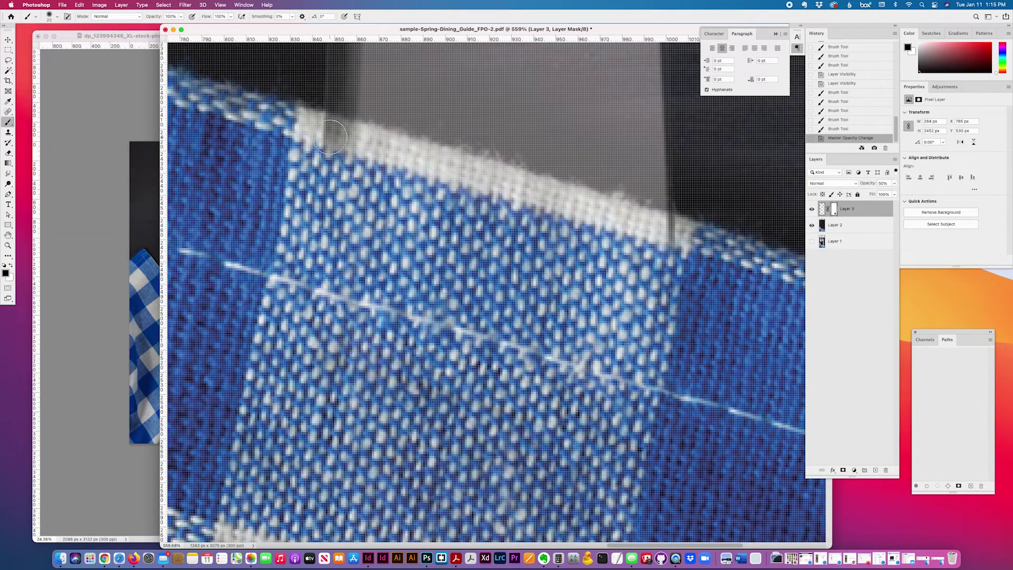
mouse_move(328, 137)
left_mouse_down()
mouse_move(666, 242)
mouse_move(559, 211)
left_mouse_up()
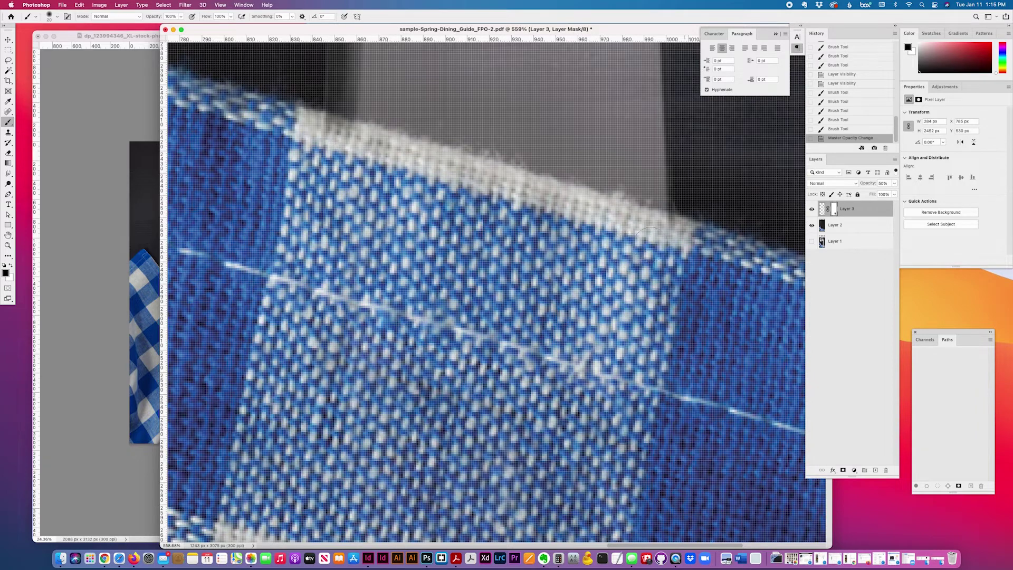
left_click(337, 154)
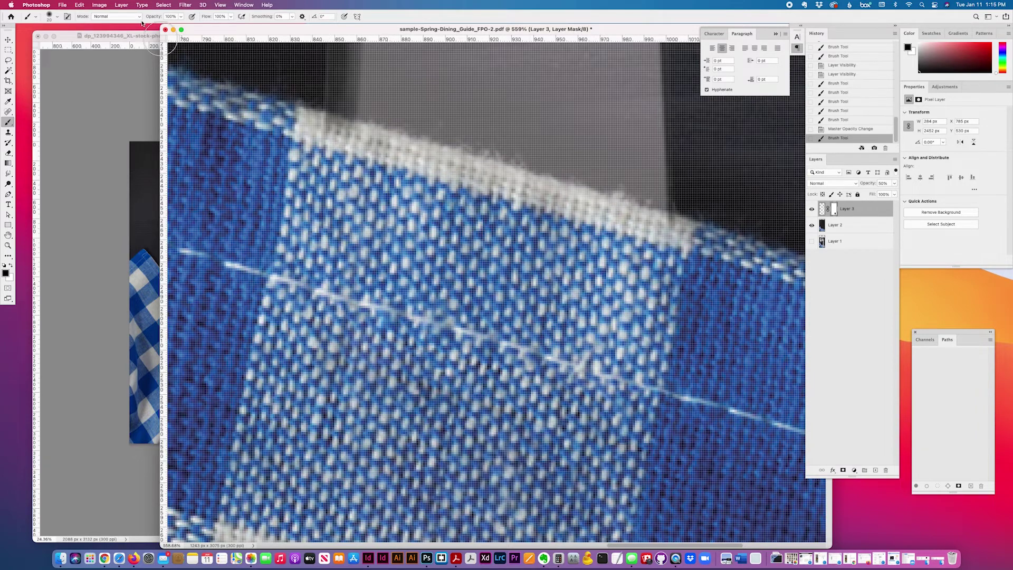
Trace the mask along the fabric's white top edge using 10 px, then 5 px brushes
left_click(56, 17)
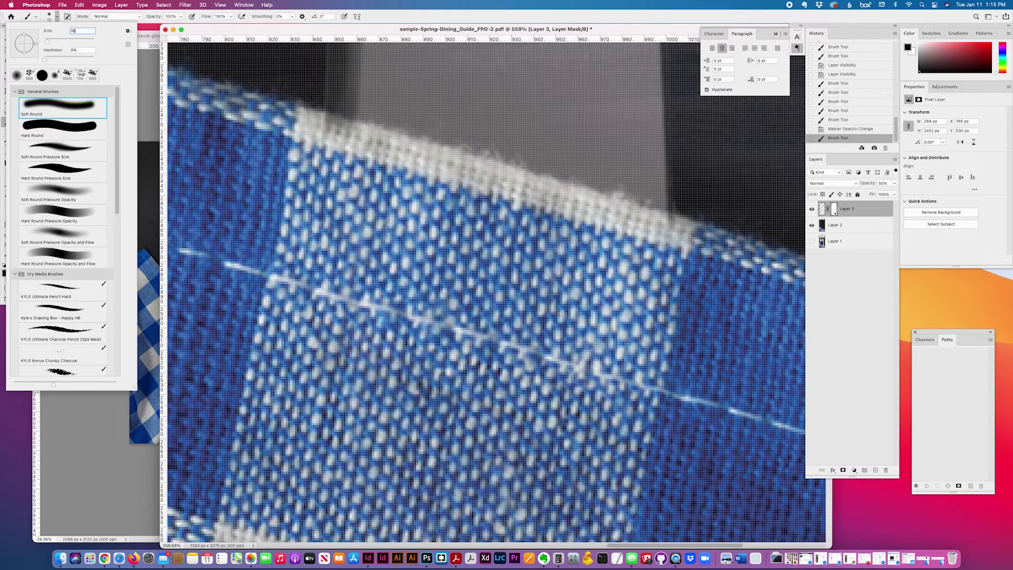
type("10")
key("Return")
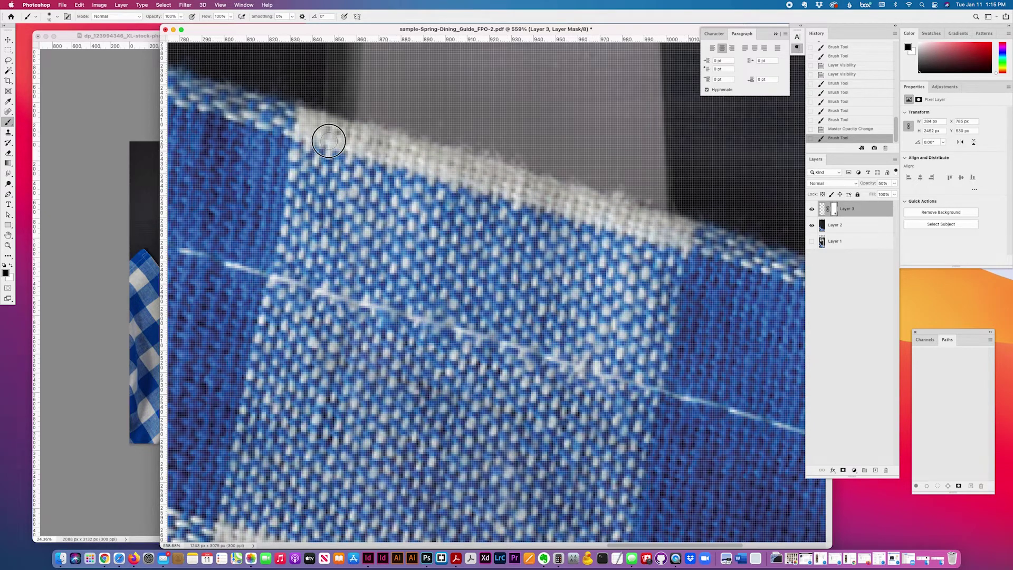
left_click_drag(653, 244, 701, 253)
scroll(700, 254, "right", 1)
left_click(56, 17)
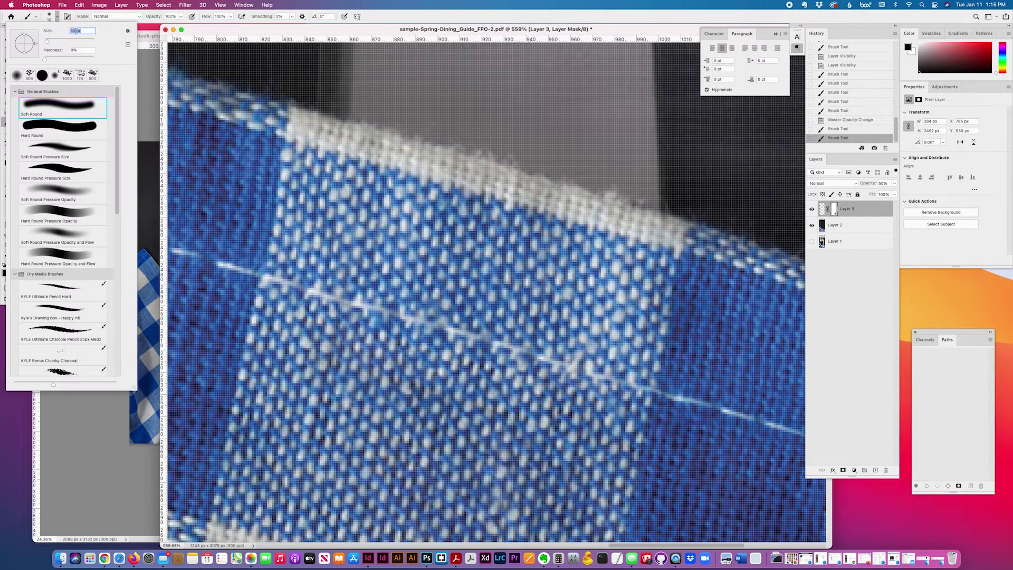
type("5")
key("Return")
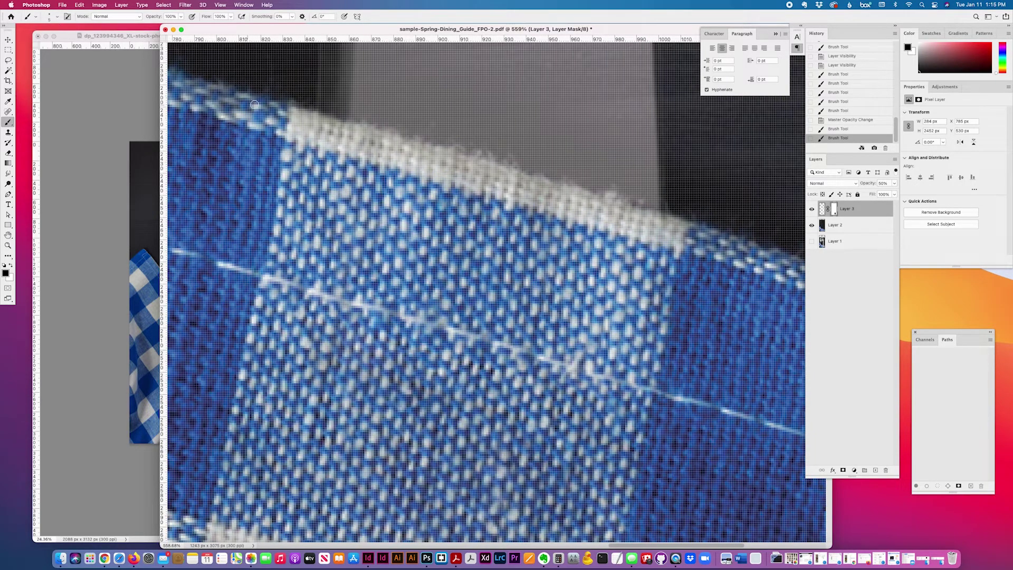
left_click_drag(291, 113, 624, 215)
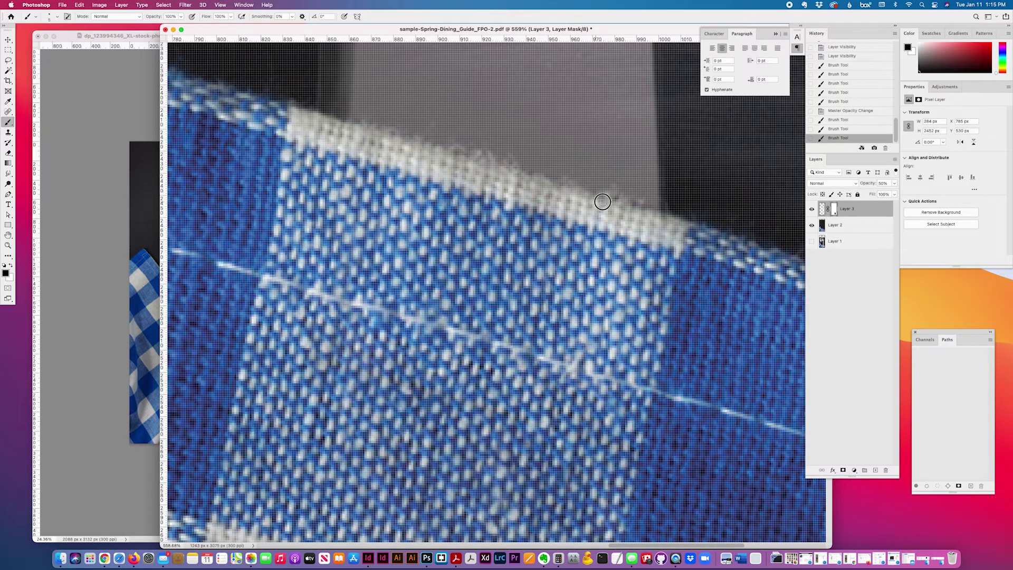
Finish the fine edge stroke and paint the fabric edge with a 10 px brush
left_click(665, 223)
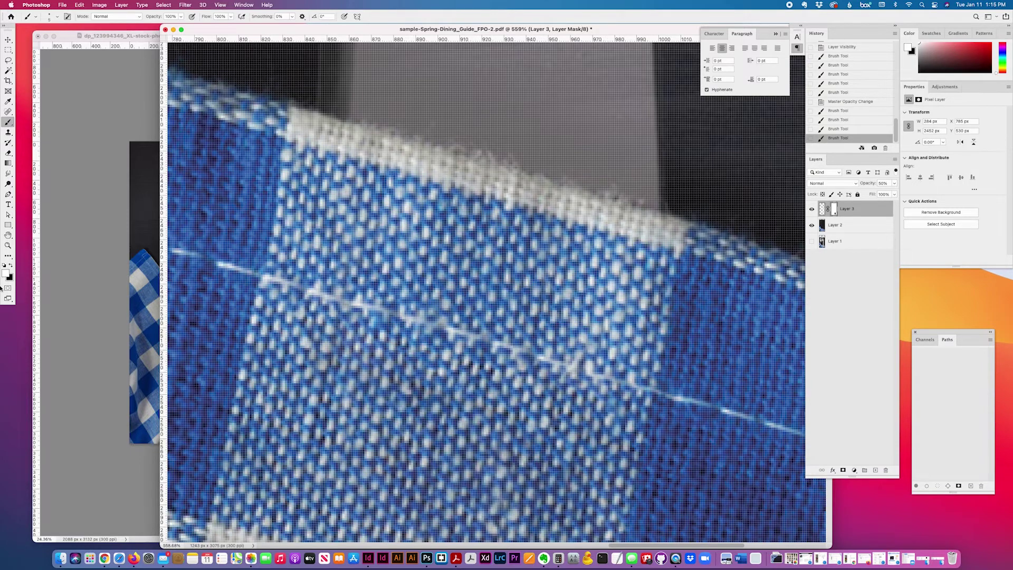
left_click(58, 17)
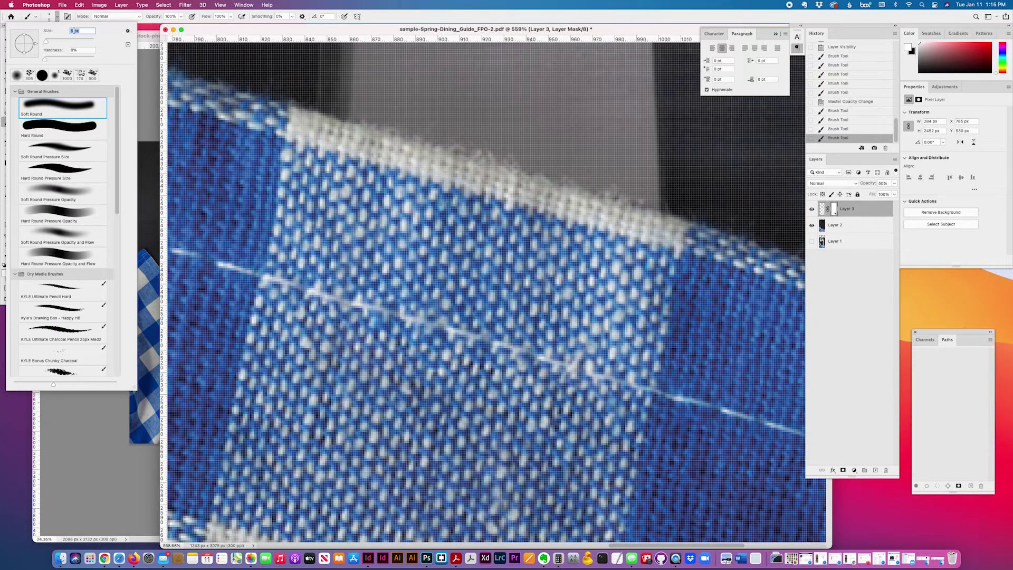
type("10")
key("Return")
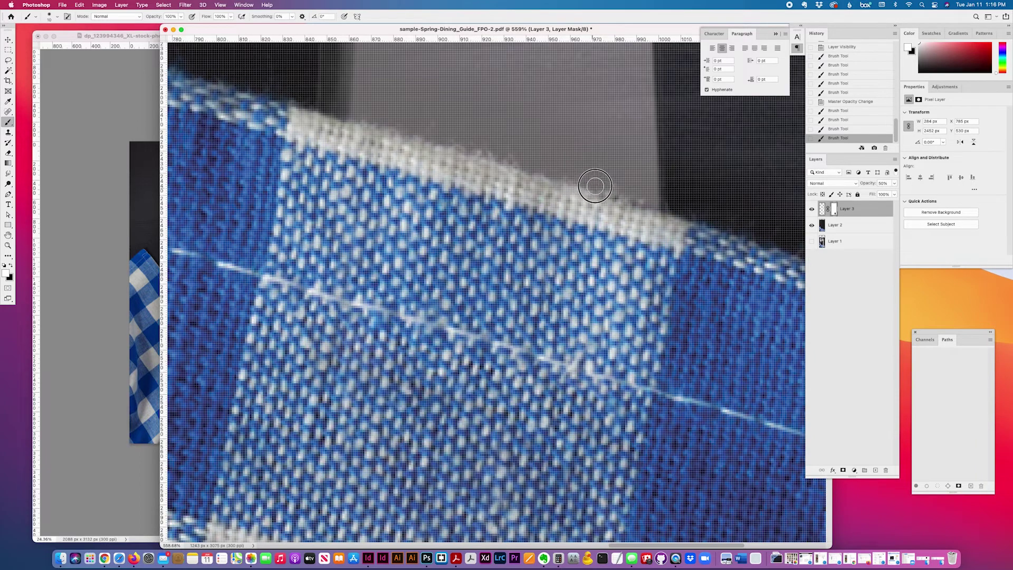
left_click_drag(623, 196, 668, 205)
scroll(617, 193, "right", 1)
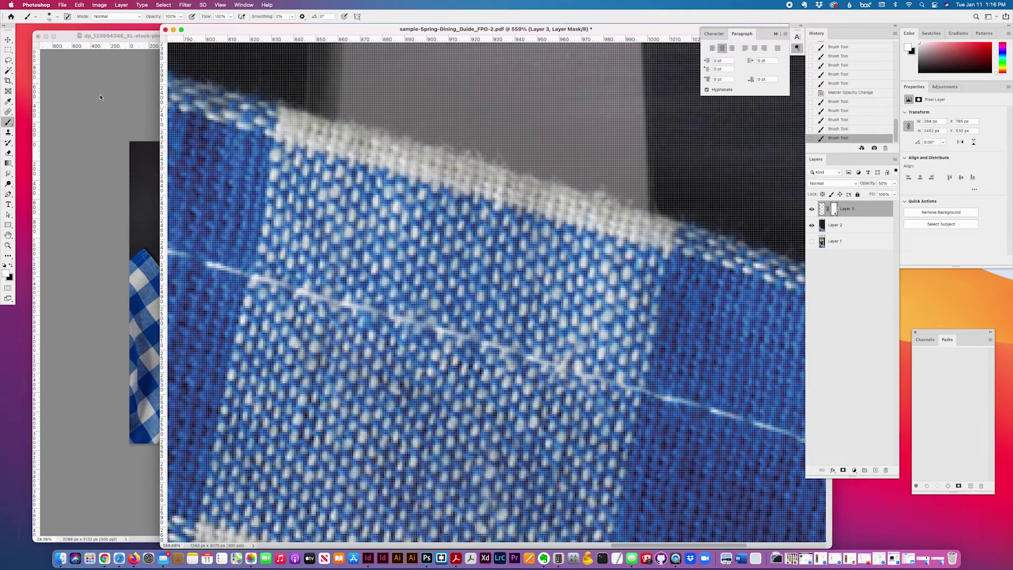
Switch to black to hide stray fringe along the edge, then undo that stroke
key("x")
key("bracketright")
key("bracketright")
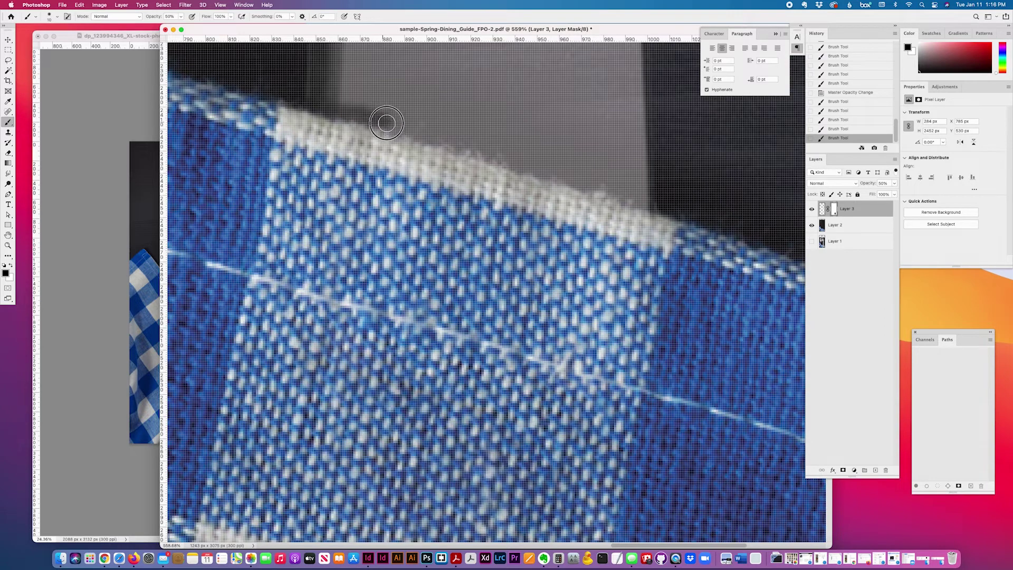
key("bracketleft")
key("bracketleft")
left_click_drag(398, 127, 404, 130)
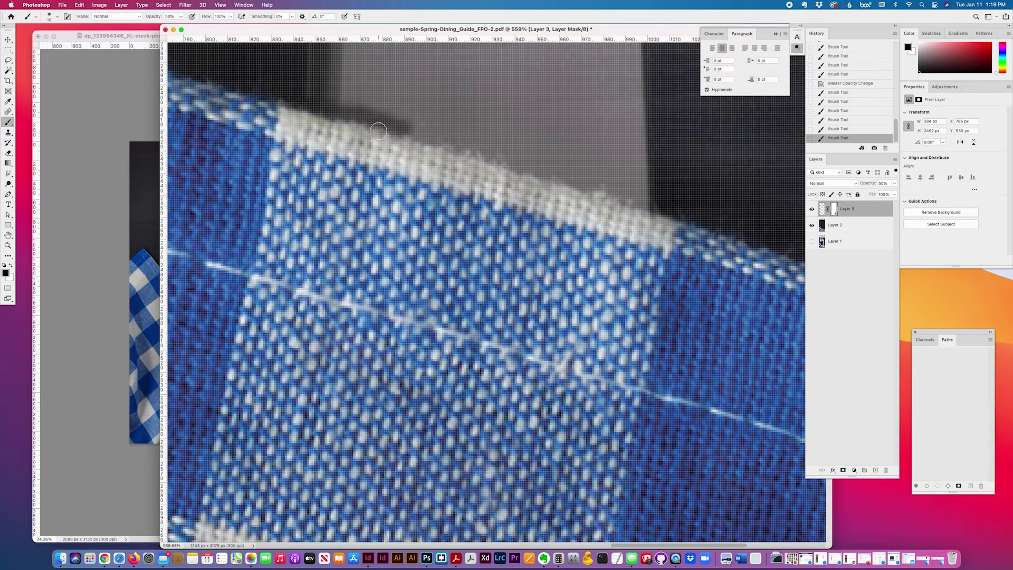
key("super+z")
Enlarge the brush, repaint the fabric edge, then switch to white and touch up near the seam
key("bracketright")
key("bracketright")
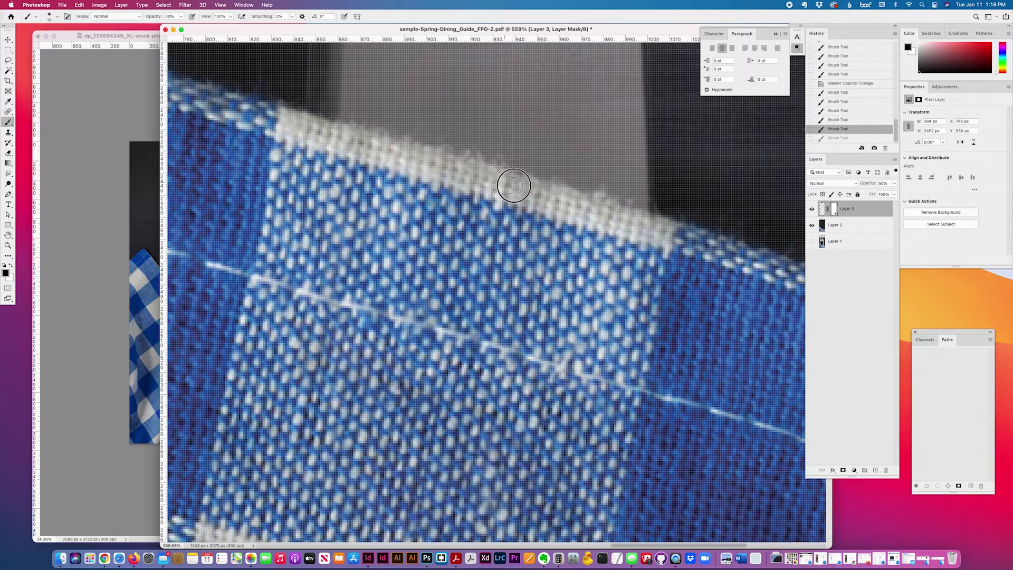
left_click_drag(597, 209, 664, 230)
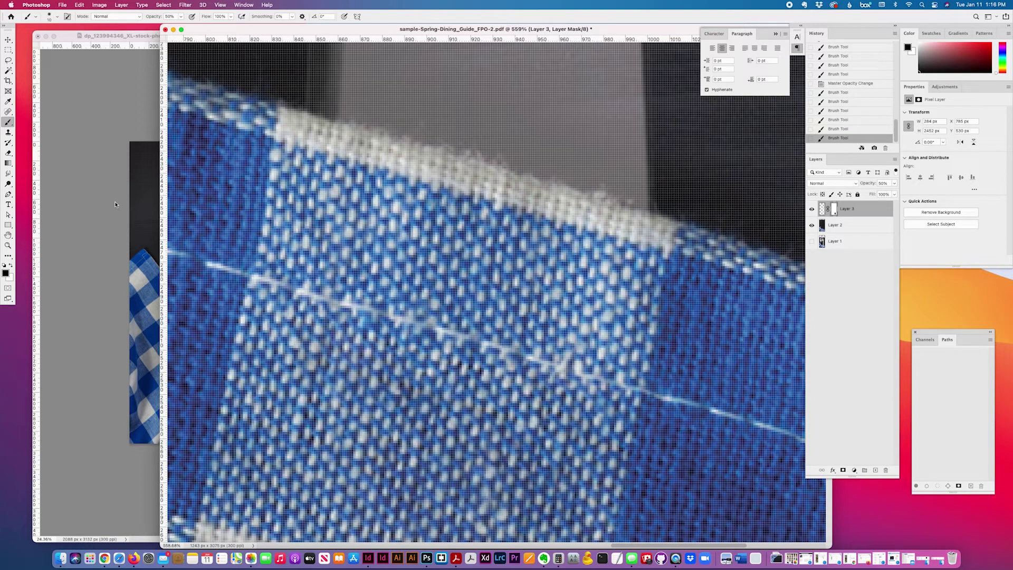
key("x")
left_click(657, 205)
scroll(657, 204, "right", 1)
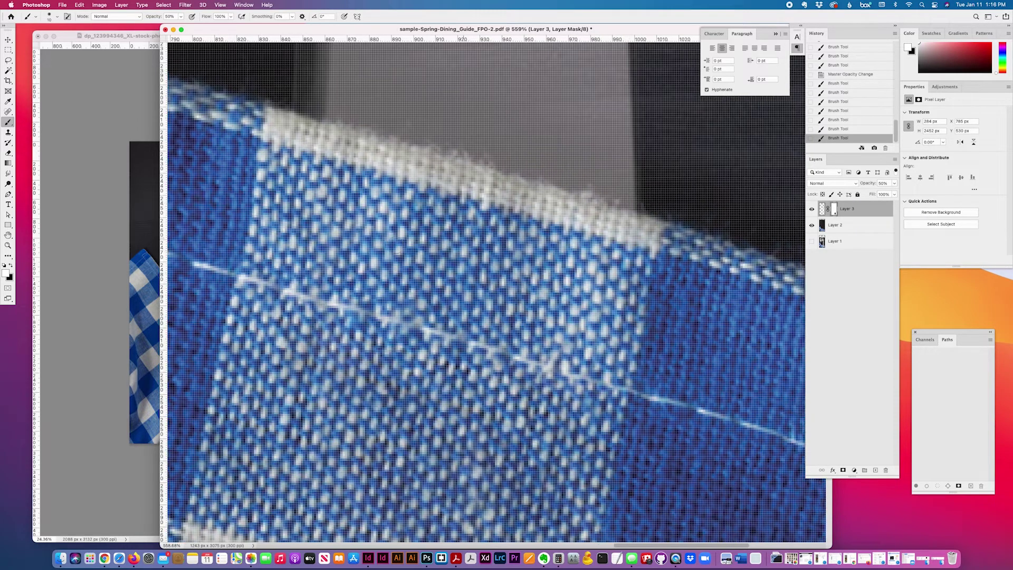
Zoom on the frayed edge and check beneath the napkin layer at 100%, then return it to 50% opacity
left_click(7, 246)
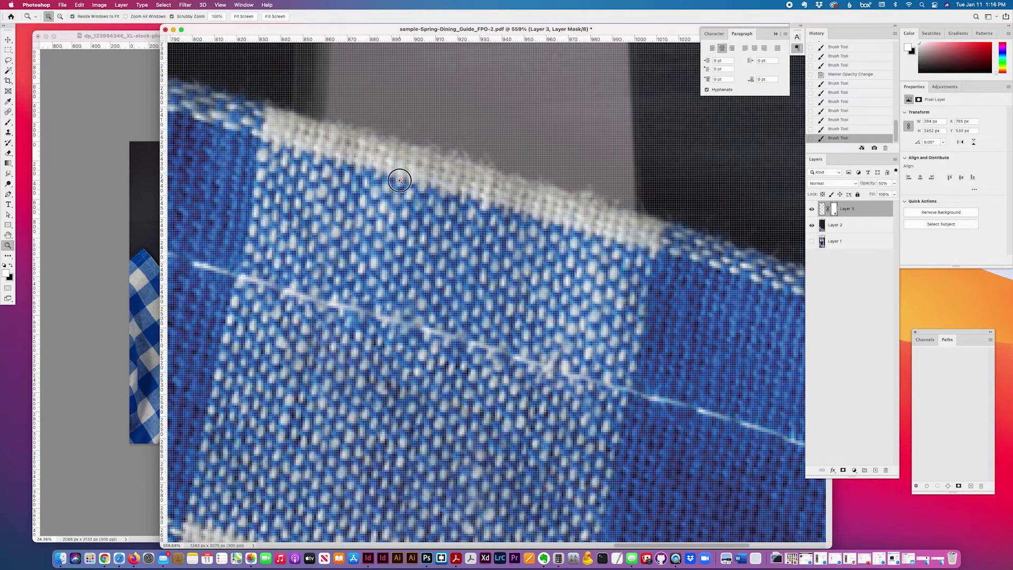
left_click_drag(403, 181, 424, 256)
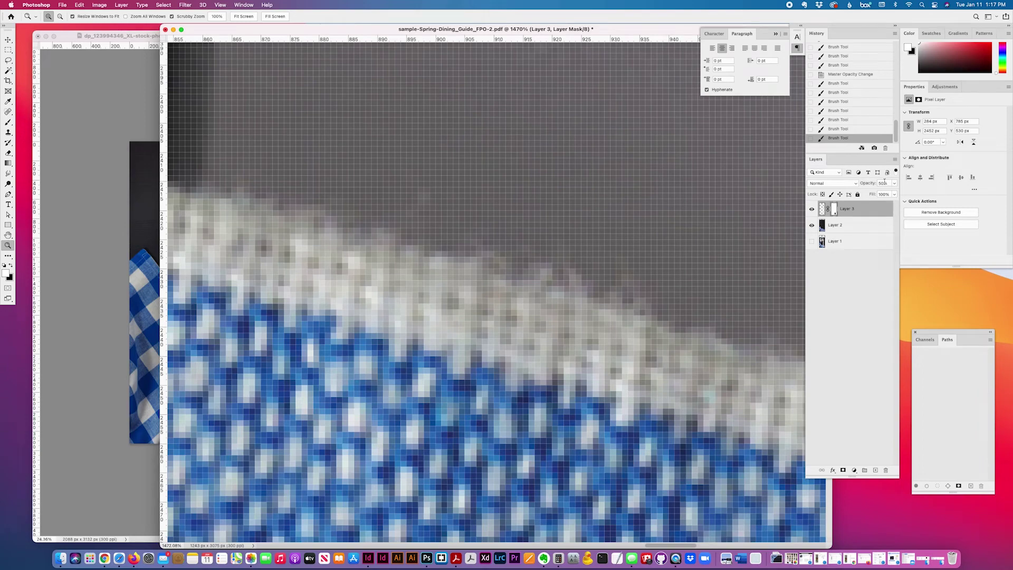
type("100")
key("Return")
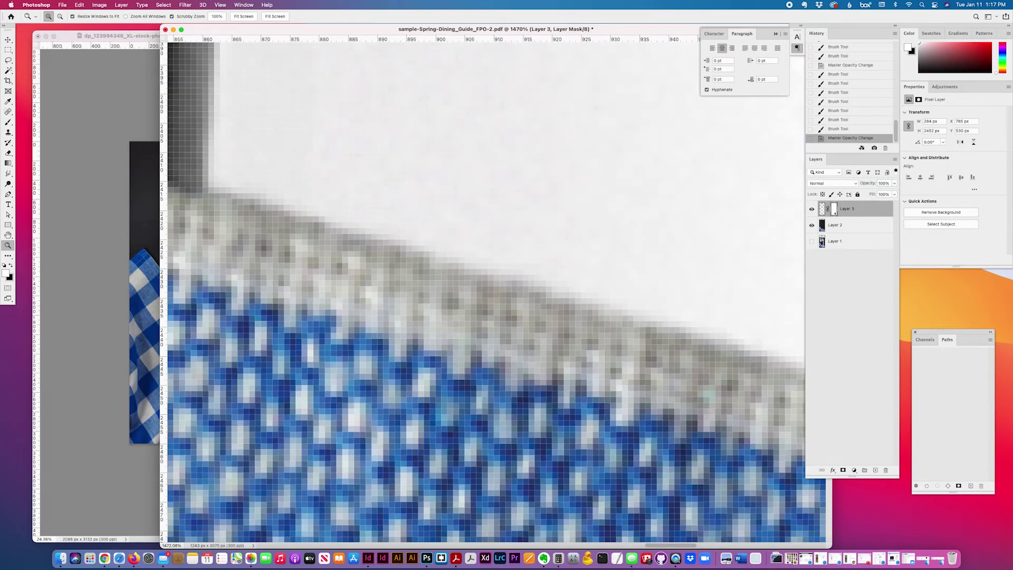
scroll(647, 193, "up", 1)
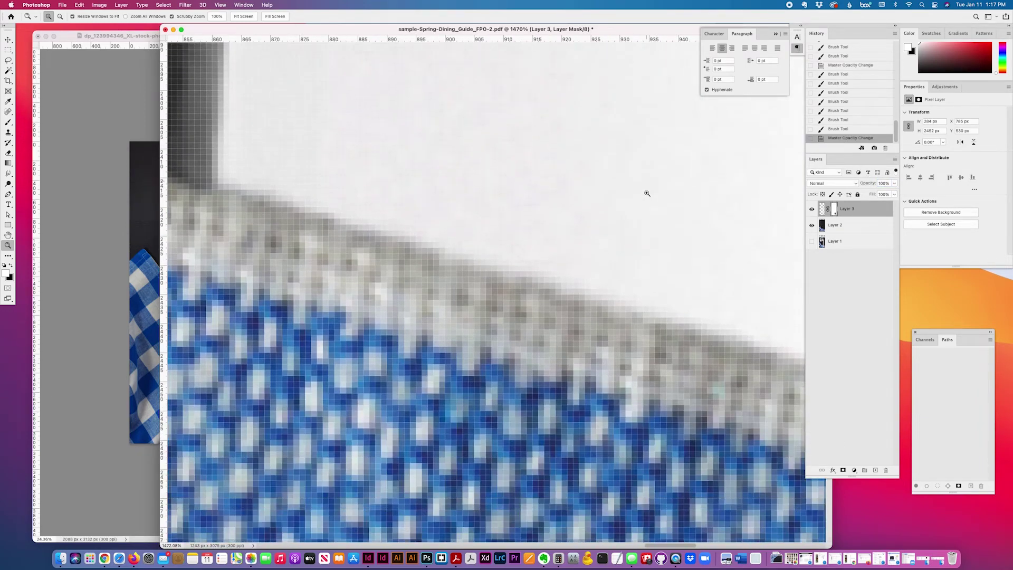
left_click(812, 209)
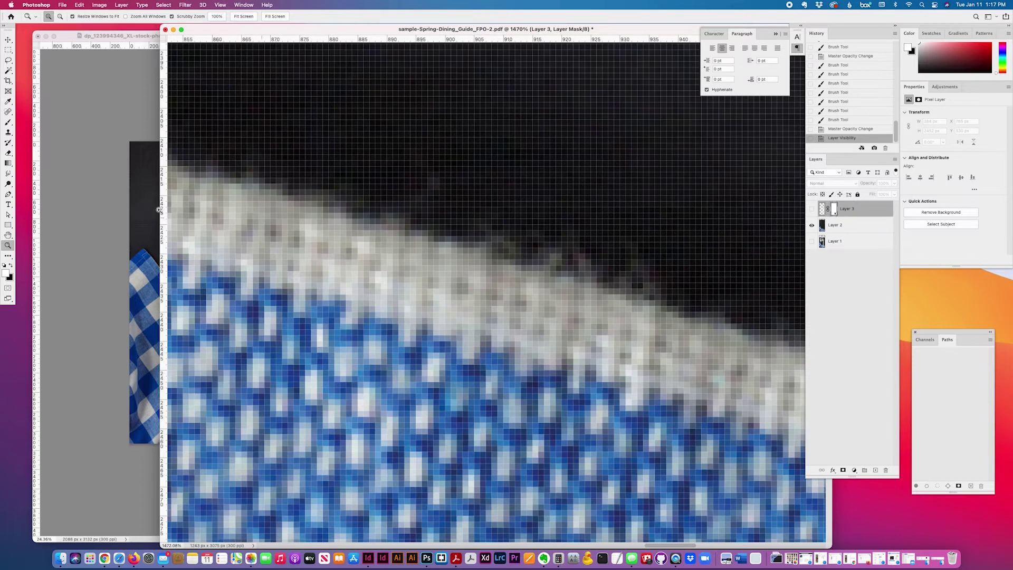
left_click(812, 209)
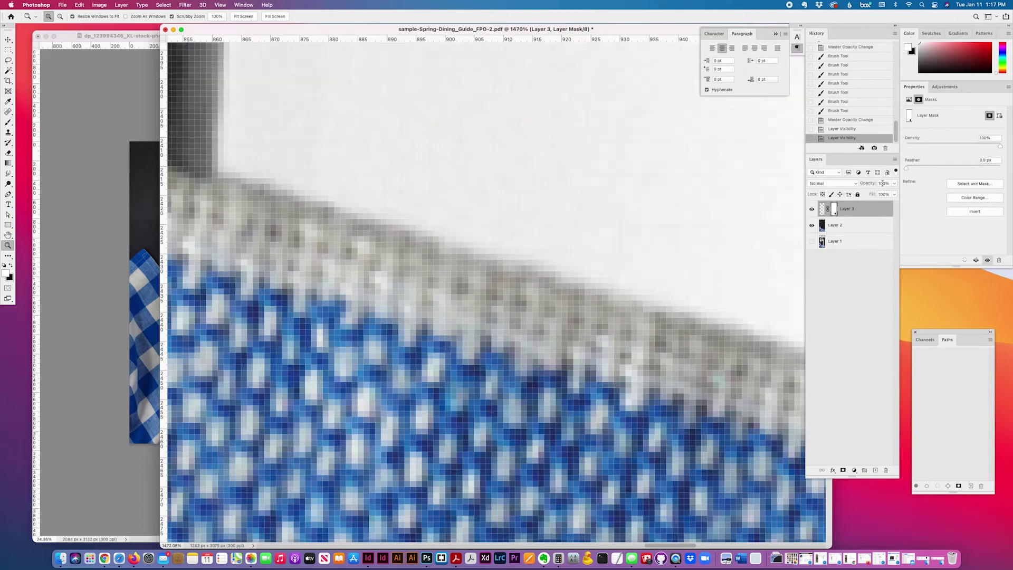
type("50")
key("Return")
scroll(774, 212, "down", 5)
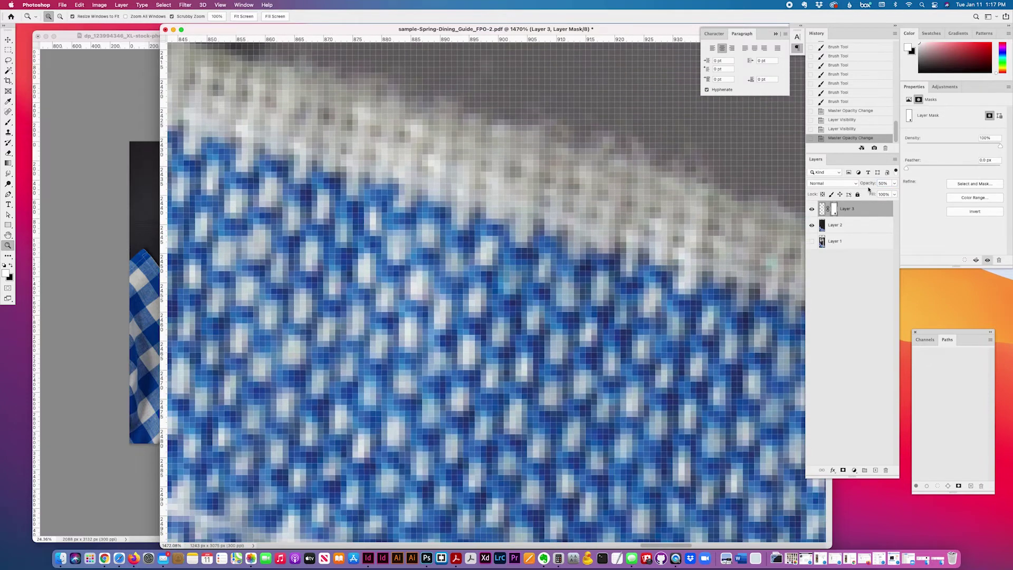
scroll(394, 358, "up", 5)
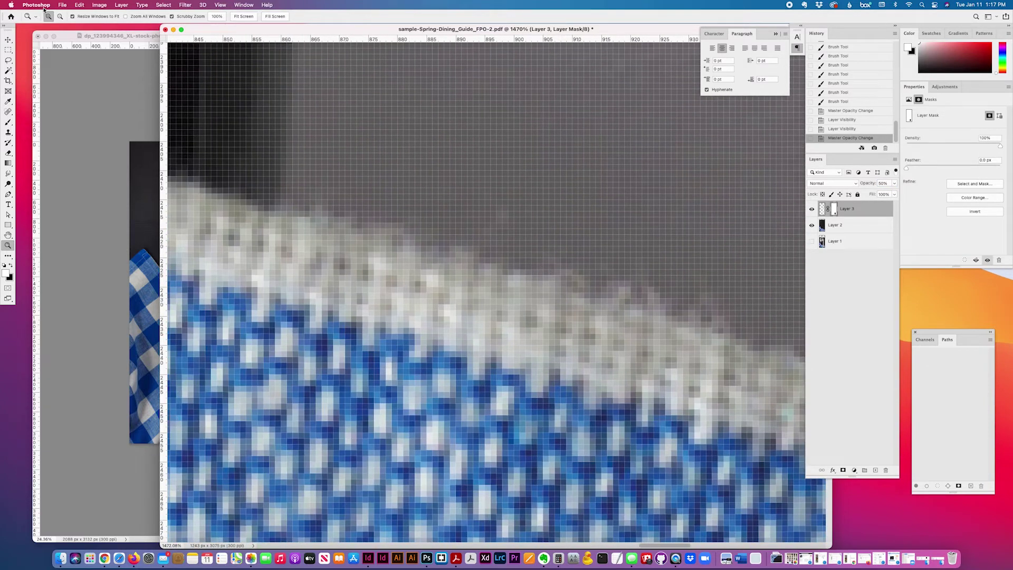
Reselect the brush, then move the document window left and widen it
left_click(7, 122)
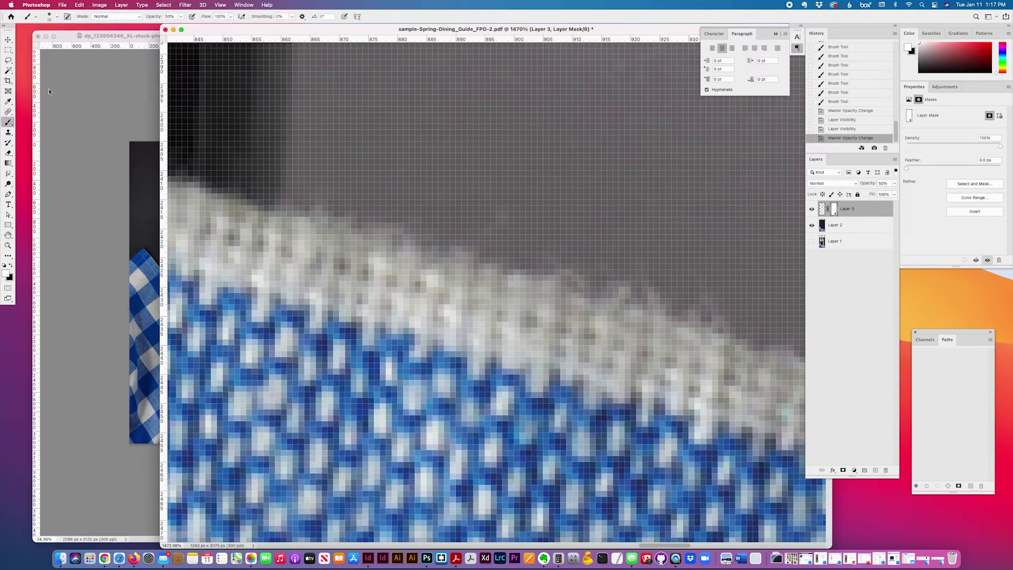
left_click(55, 17)
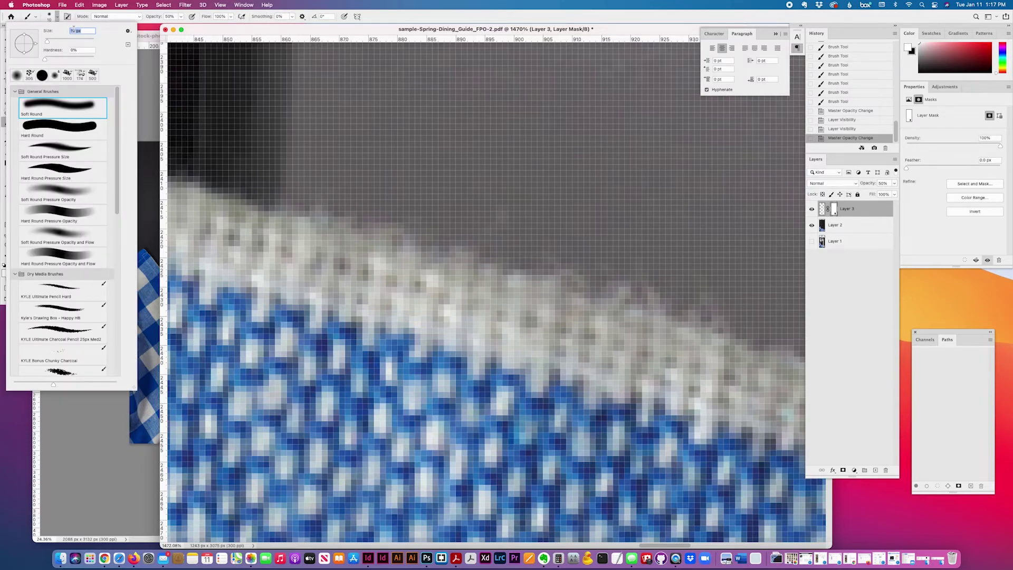
key("Return")
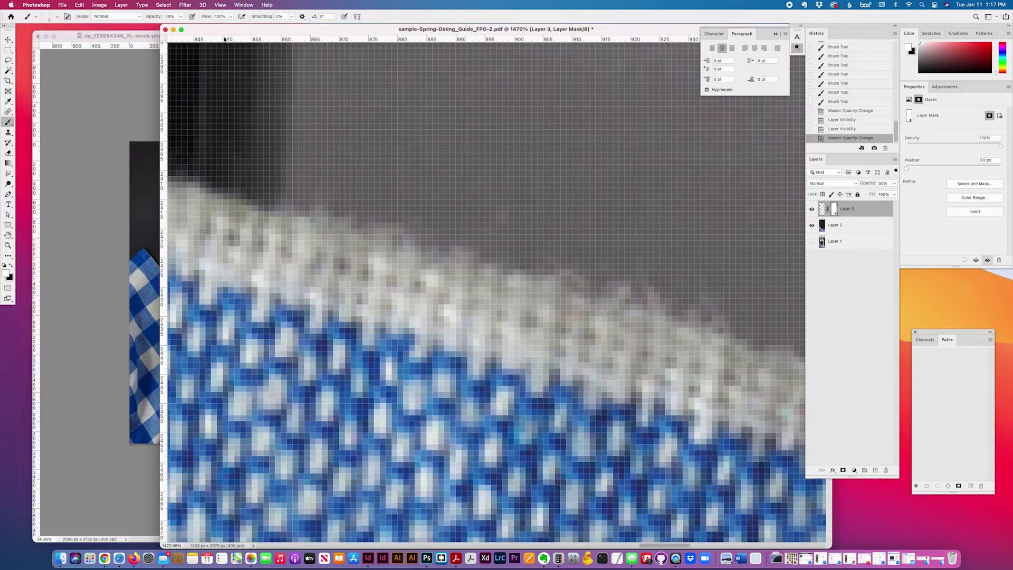
left_click_drag(225, 30, 89, 29)
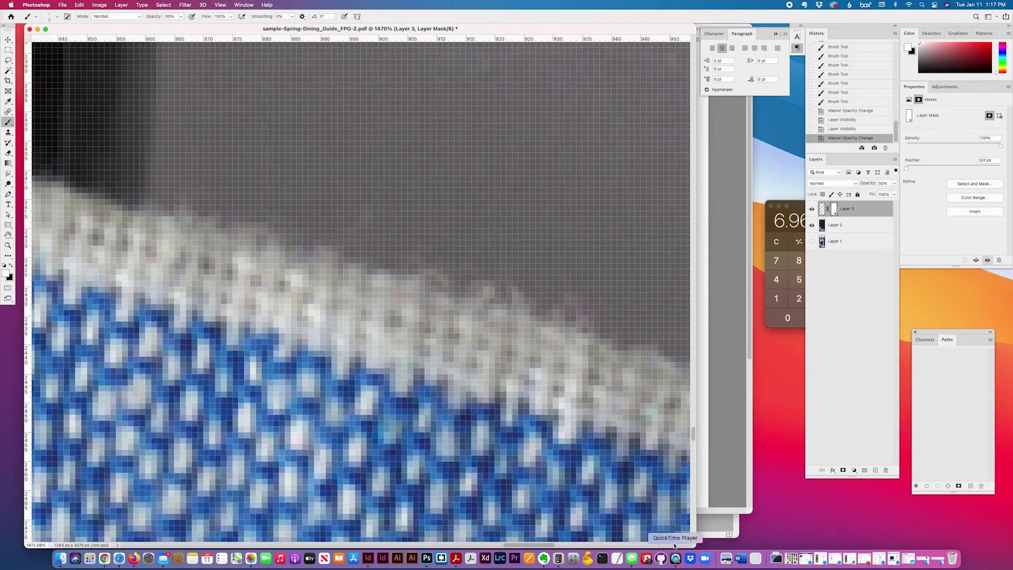
left_click_drag(695, 545, 785, 546)
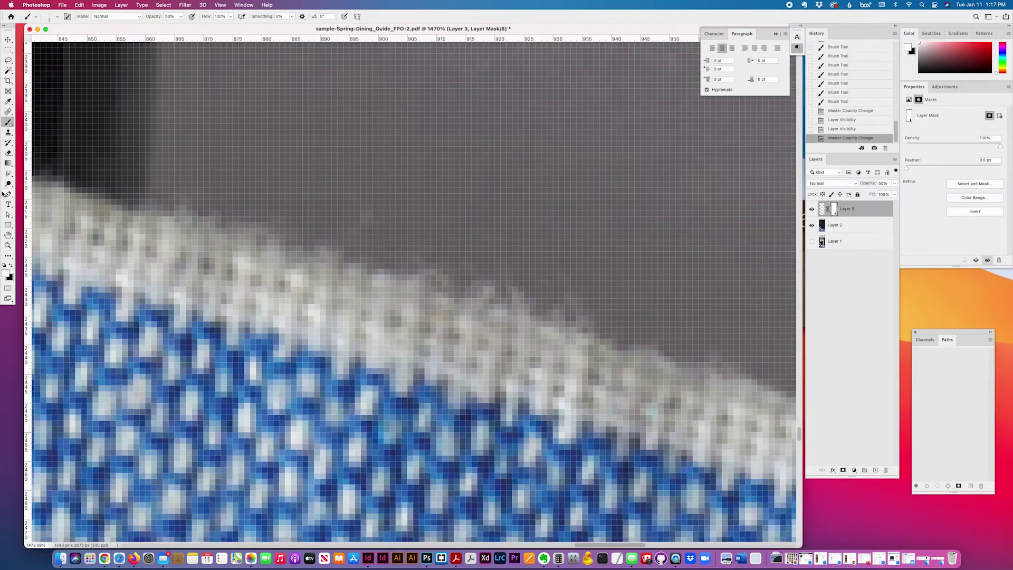
Zoom in on the napkin edge and start painting the fork layer's mask along it
left_click(8, 246)
left_click_drag(226, 267, 245, 296)
scroll(244, 296, "up", 1)
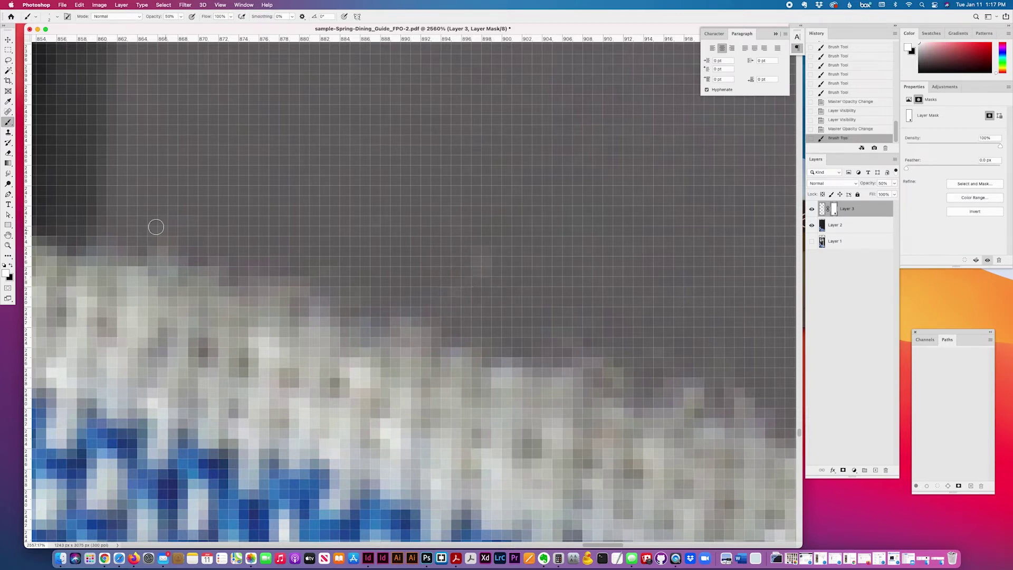
scroll(369, 324, "right", 5)
mouse_move(467, 330)
left_mouse_down()
mouse_move(507, 362)
mouse_move(521, 352)
left_mouse_up()
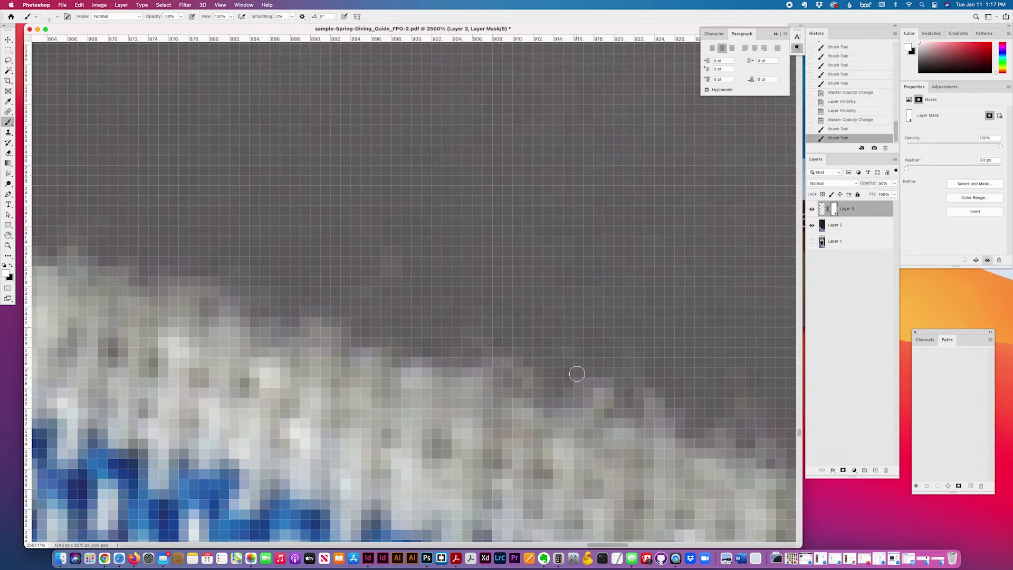
scroll(620, 350, "right", 3)
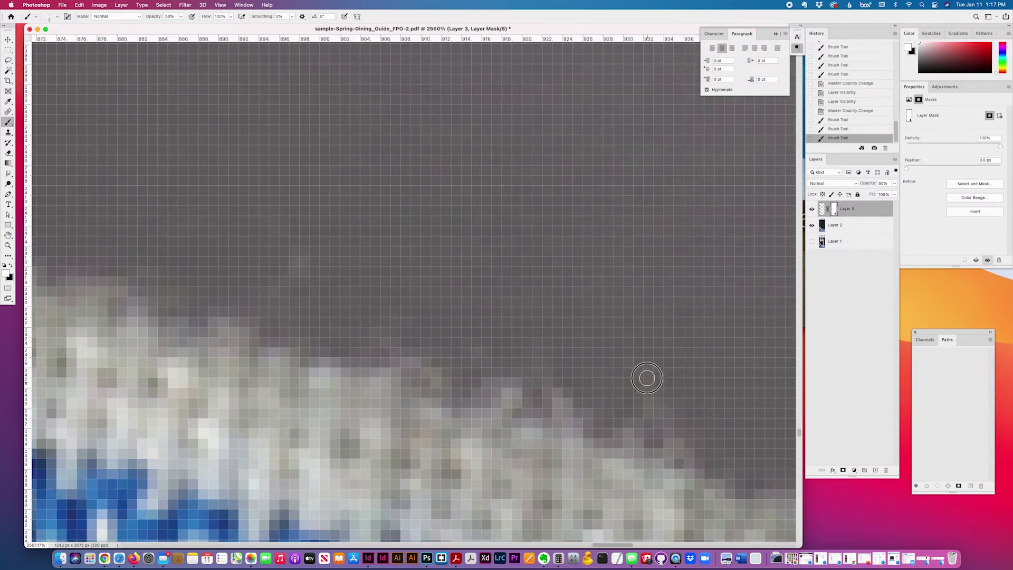
left_click_drag(661, 403, 673, 464)
scroll(607, 423, "right", 5)
scroll(607, 424, "up", 2)
scroll(728, 491, "right", 3)
scroll(728, 491, "down", 3)
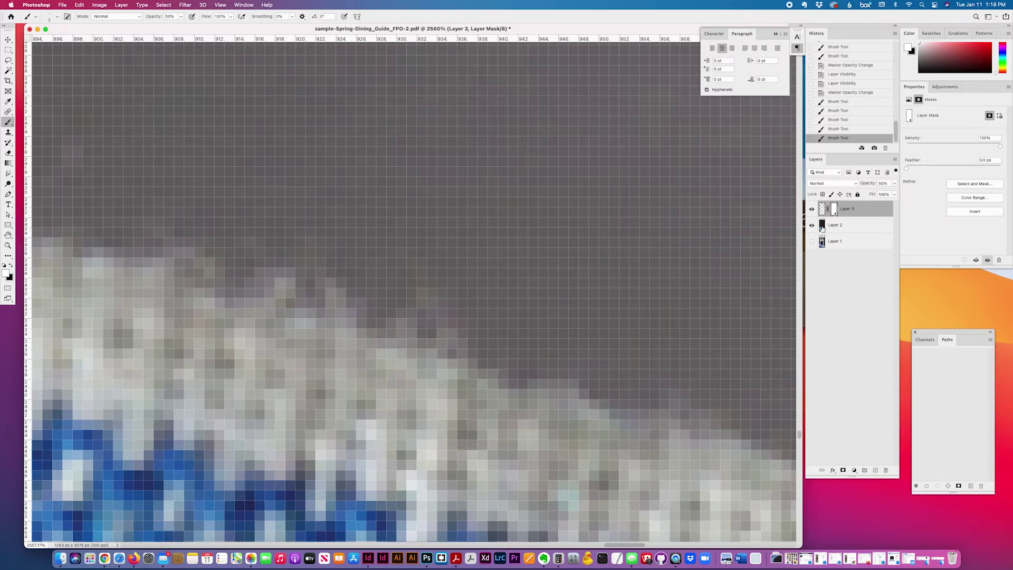
scroll(574, 350, "right", 4)
scroll(574, 350, "down", 3)
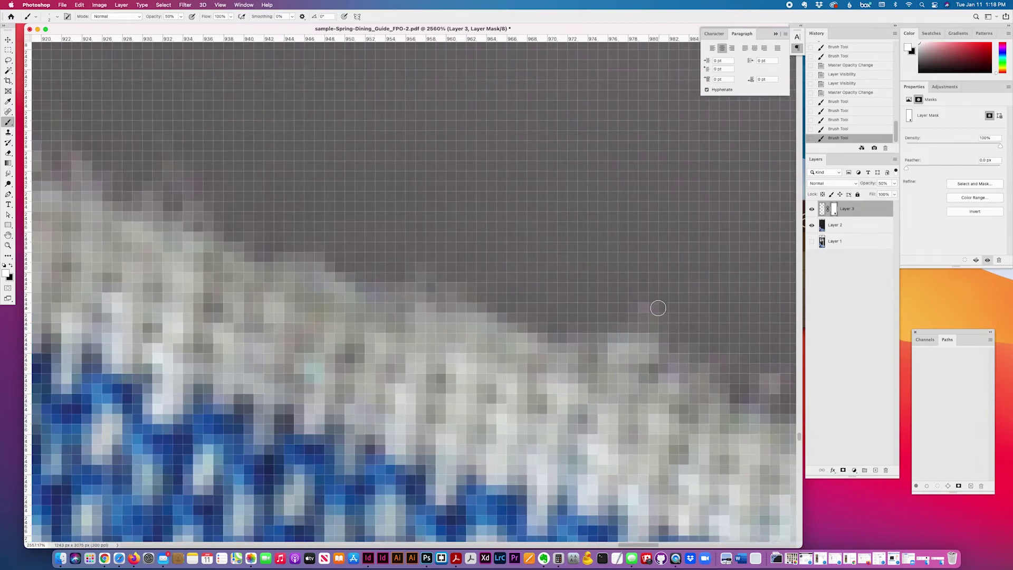
left_click_drag(658, 308, 647, 345)
scroll(599, 384, "right", 2)
scroll(599, 383, "right", 1)
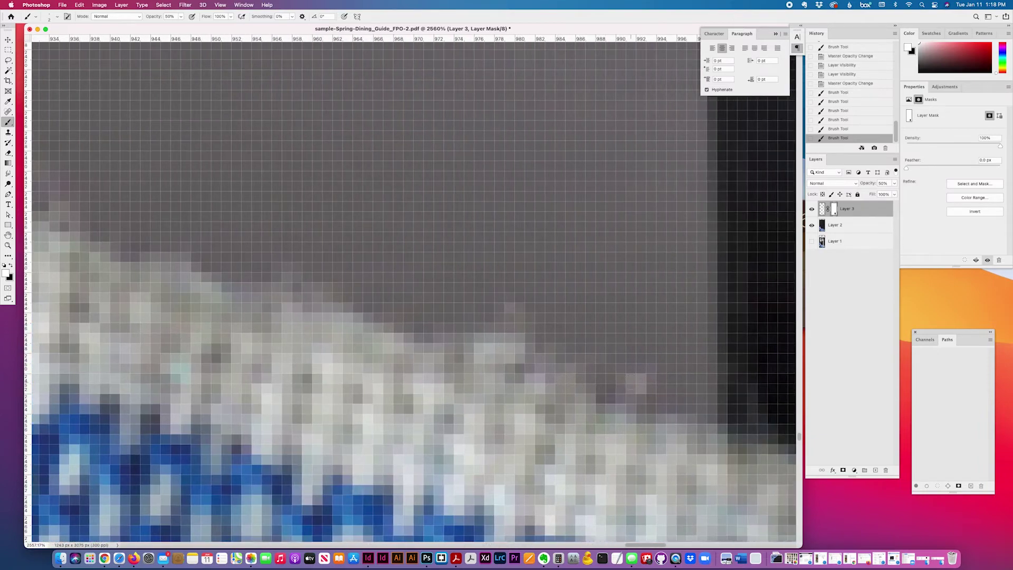
Continue painting the mask along the napkin edge and touch up the remaining spots
mouse_move(631, 383)
left_mouse_down()
mouse_move(633, 419)
mouse_move(754, 398)
mouse_move(770, 458)
left_mouse_up()
scroll(645, 442, "right", 10)
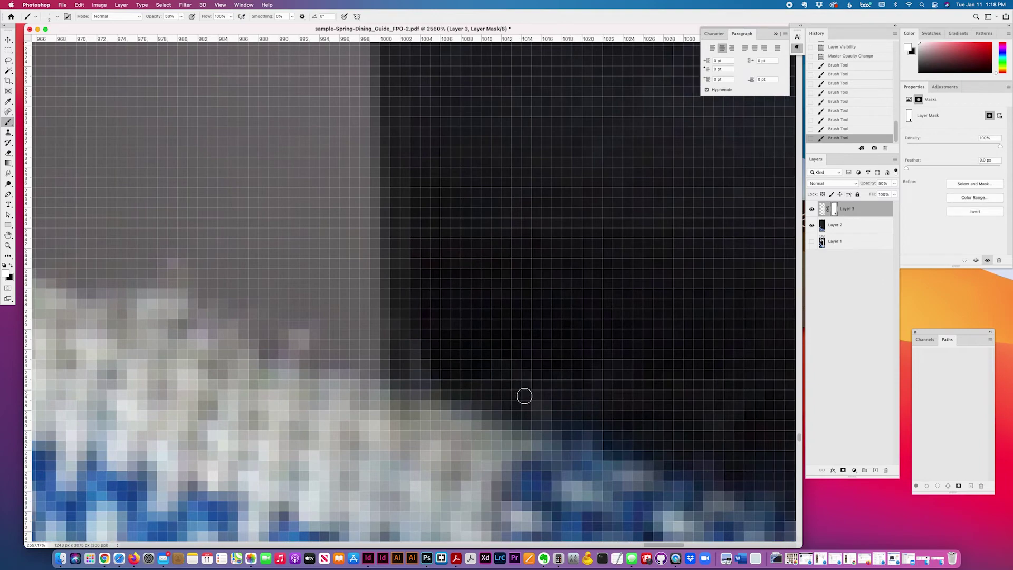
left_click_drag(525, 397, 541, 417)
scroll(466, 376, "left", 15)
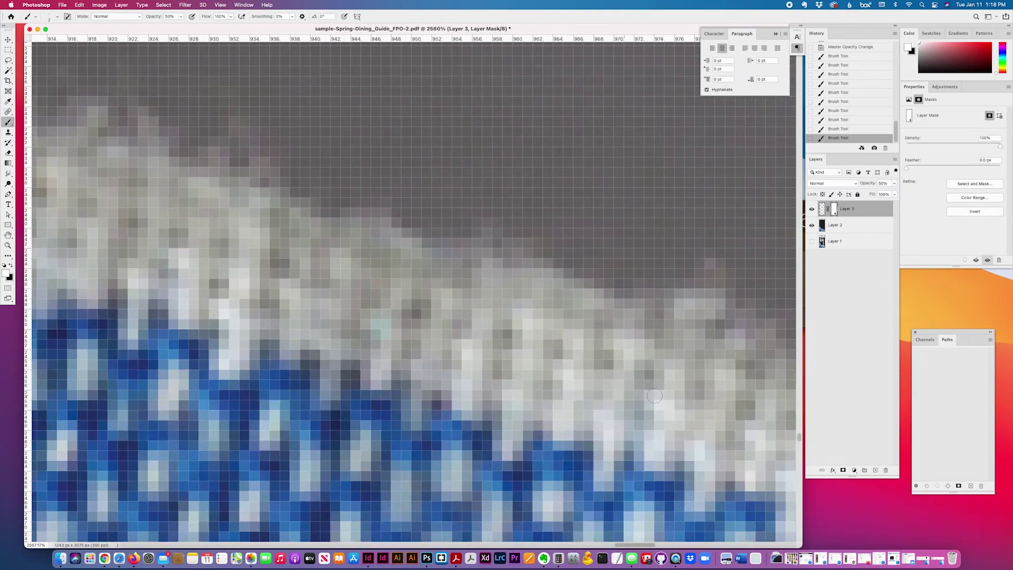
left_click(604, 341)
scroll(604, 341, "left", 10)
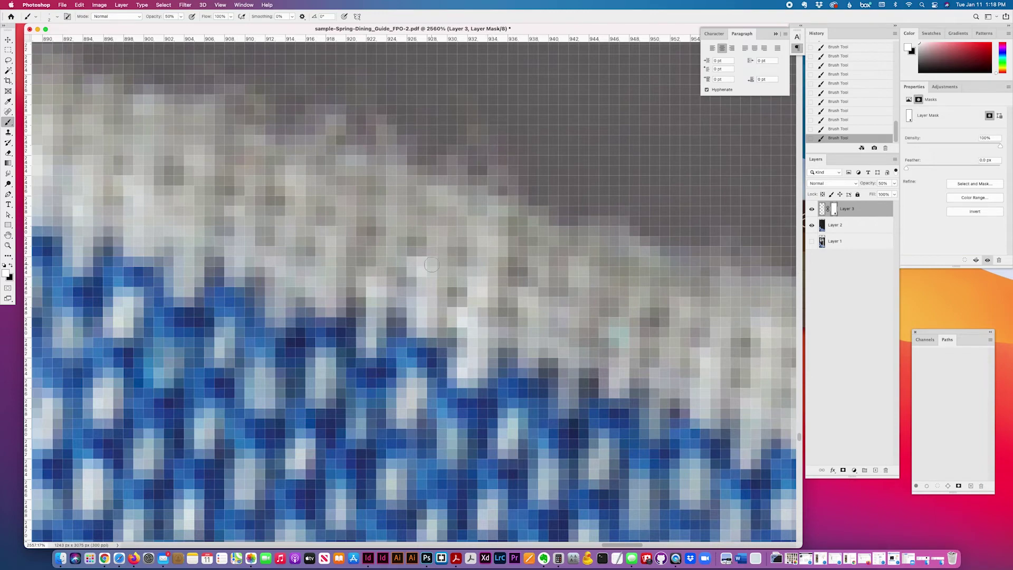
scroll(431, 264, "left", 4)
scroll(432, 264, "up", 3)
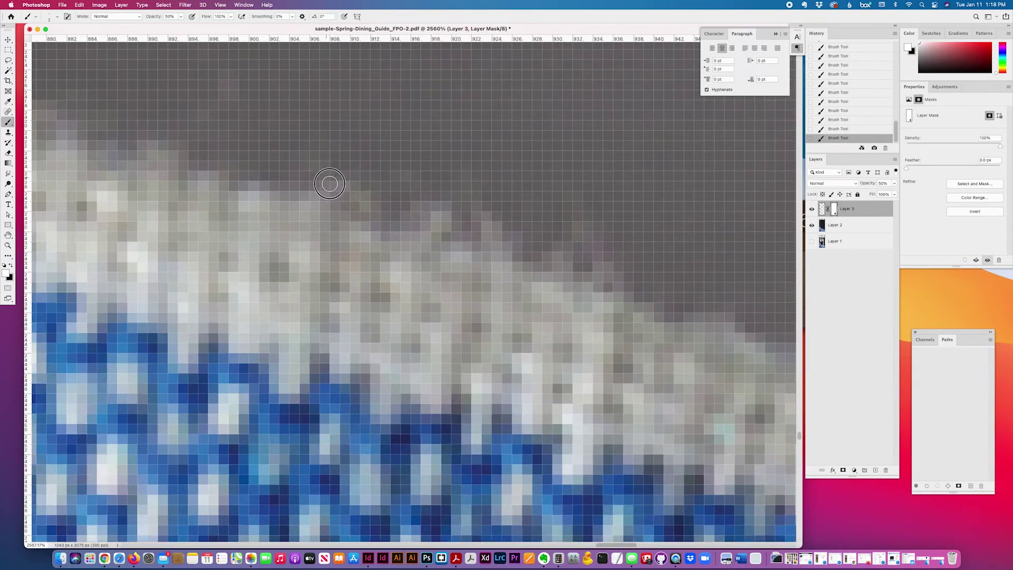
scroll(455, 192, "left", 2)
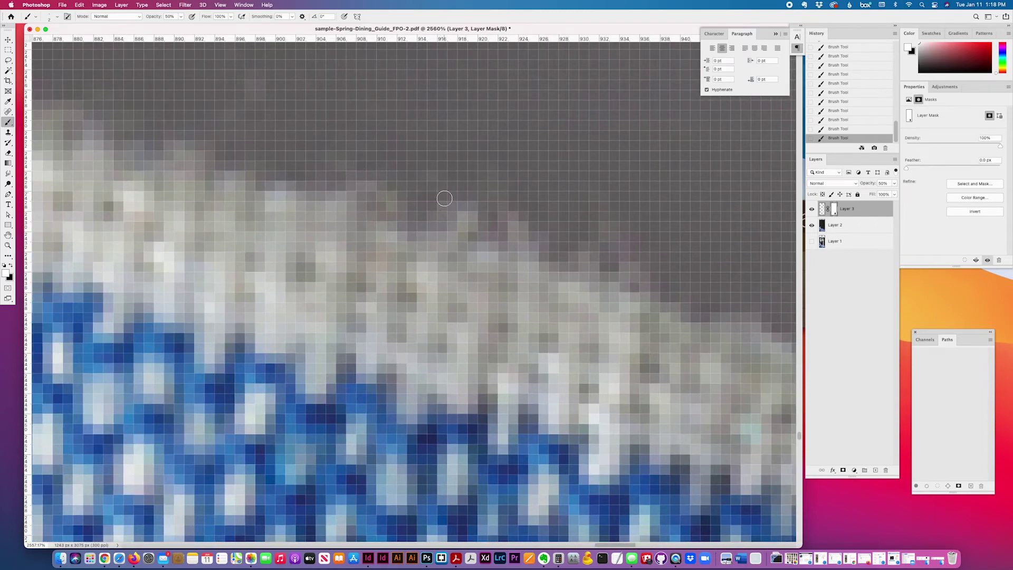
scroll(446, 208, "left", 5)
scroll(446, 208, "up", 3)
scroll(385, 198, "up", 3)
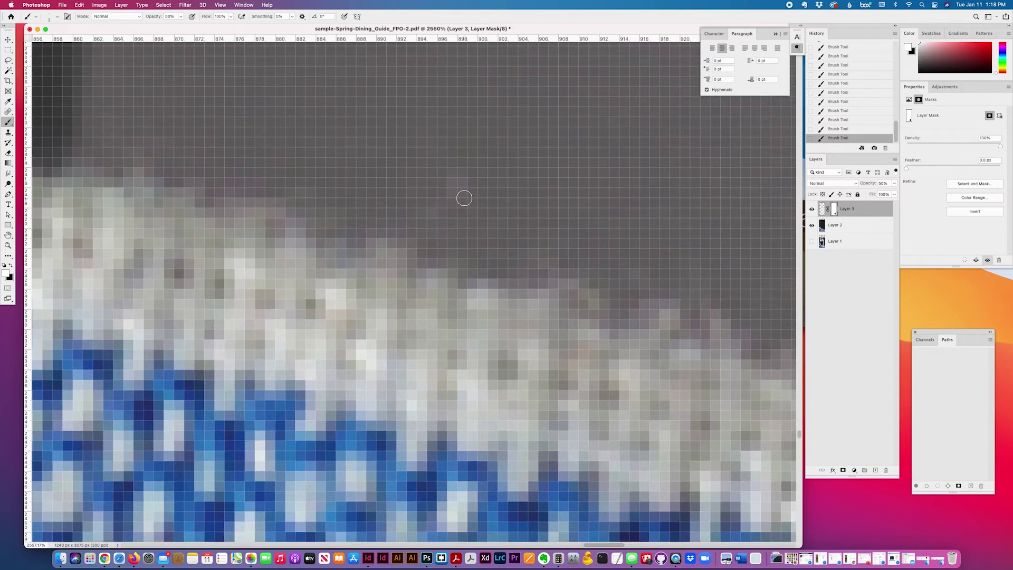
scroll(261, 257, "left", 4)
scroll(262, 257, "up", 2)
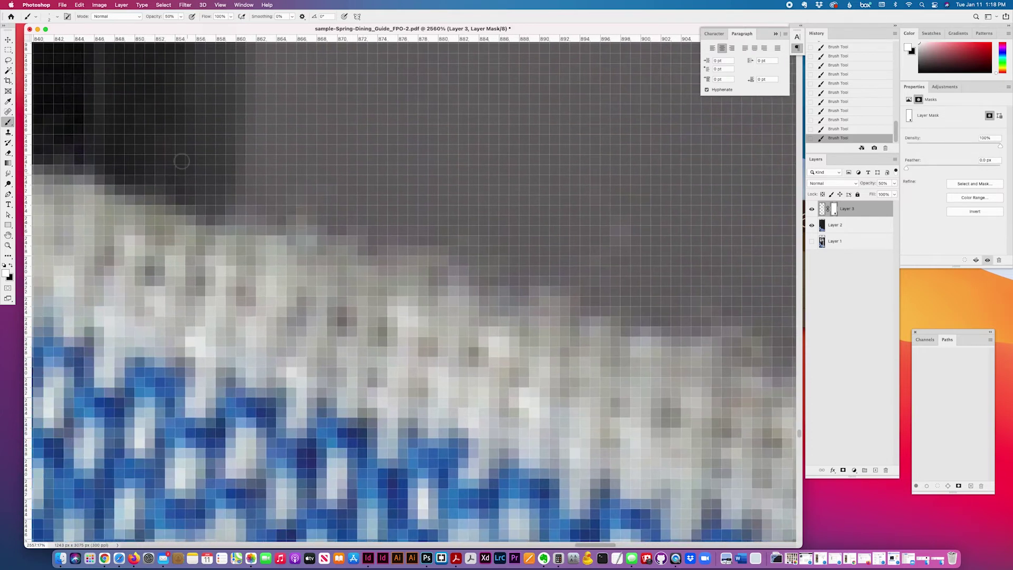
scroll(258, 251, "left", 4)
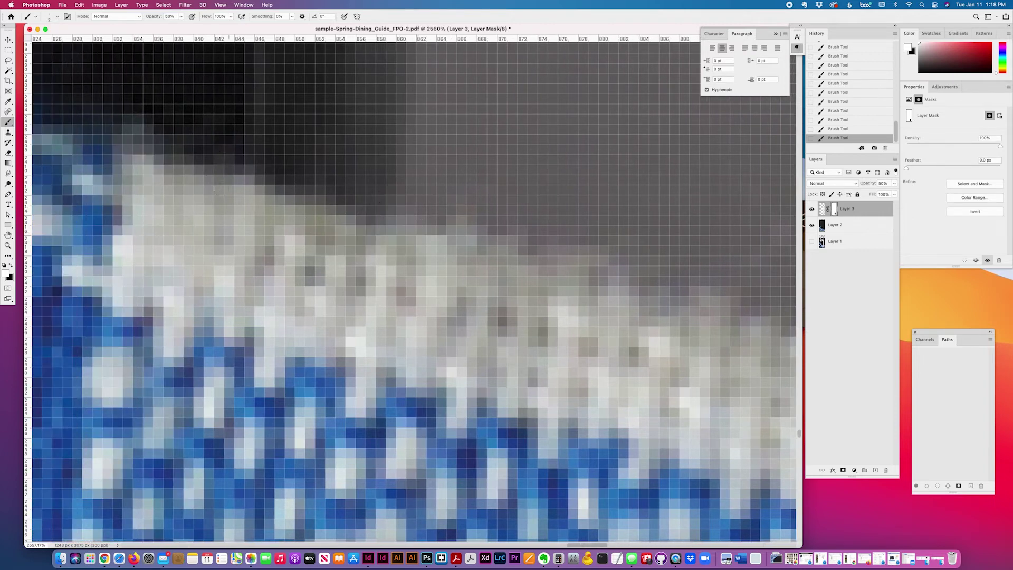
Fit the document in the window, check Layer 3 at 10% opacity, then restore it to 100%
key("super+0")
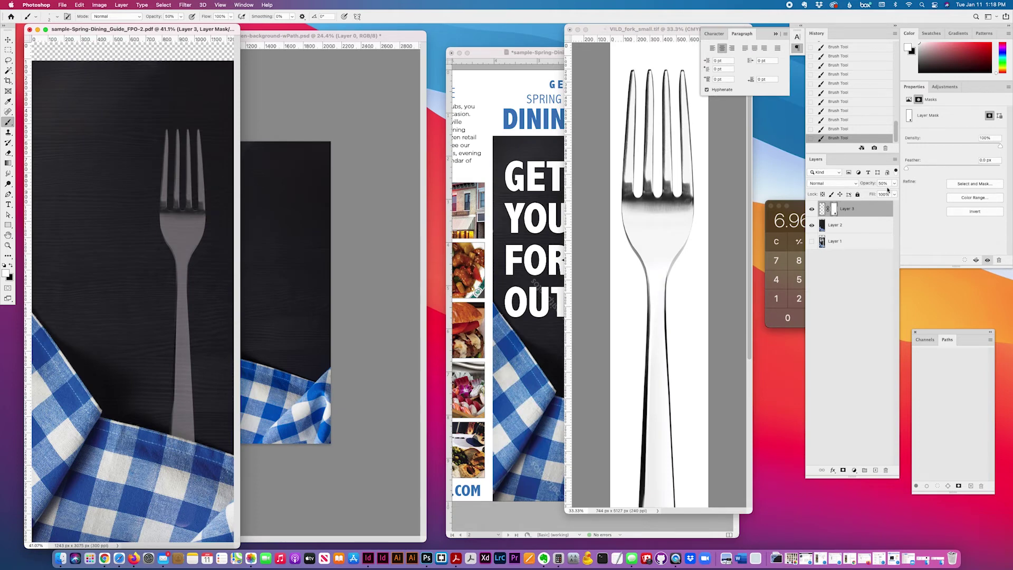
left_click(883, 183)
type("10")
key("Return")
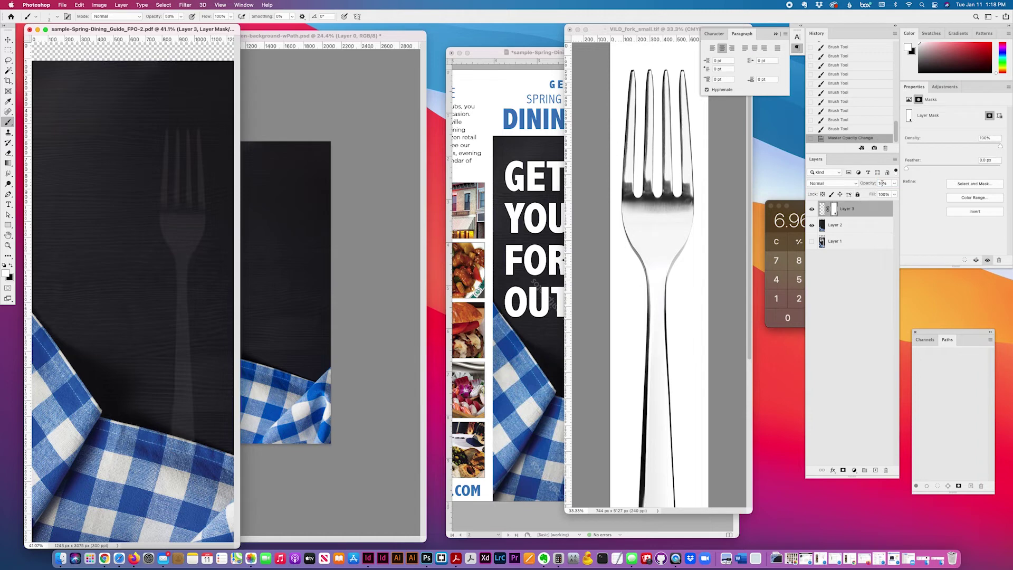
left_click(883, 184)
type("100")
key("Return")
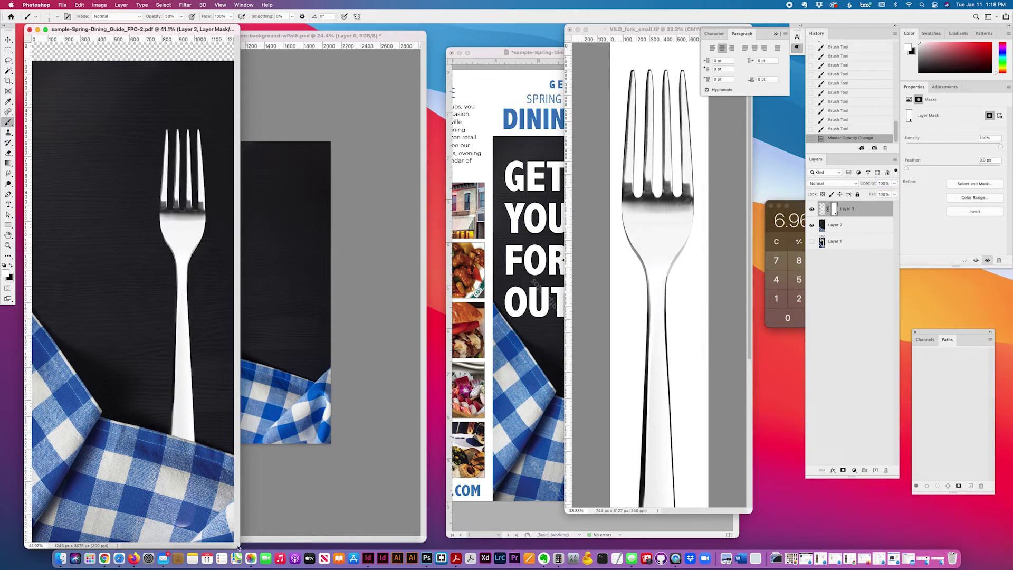
left_click_drag(238, 547, 503, 531)
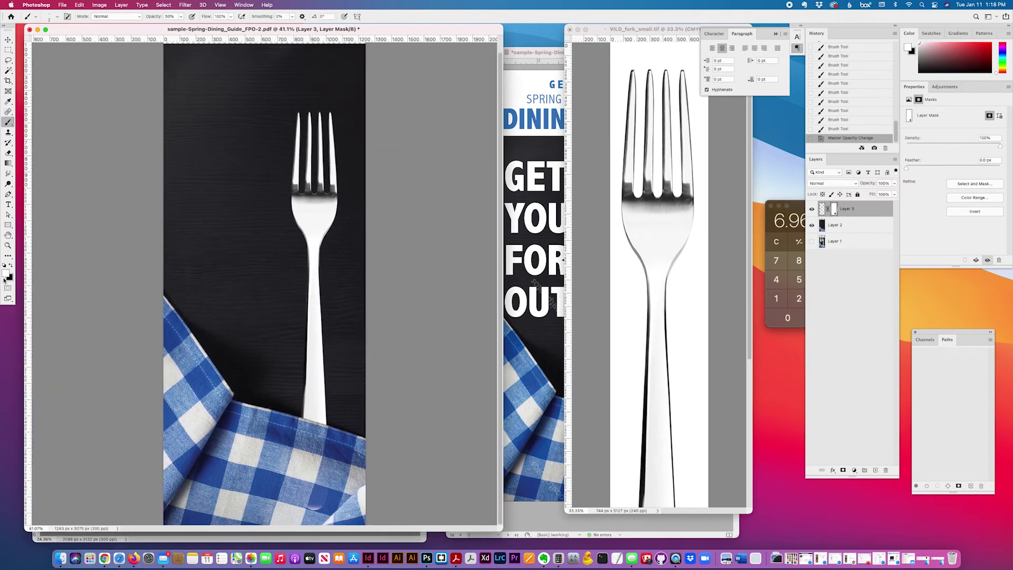
Paint out the dark blue blotch in black with a 50 px brush at 100% opacity
key("x")
left_click(169, 16)
type("100")
key("Return")
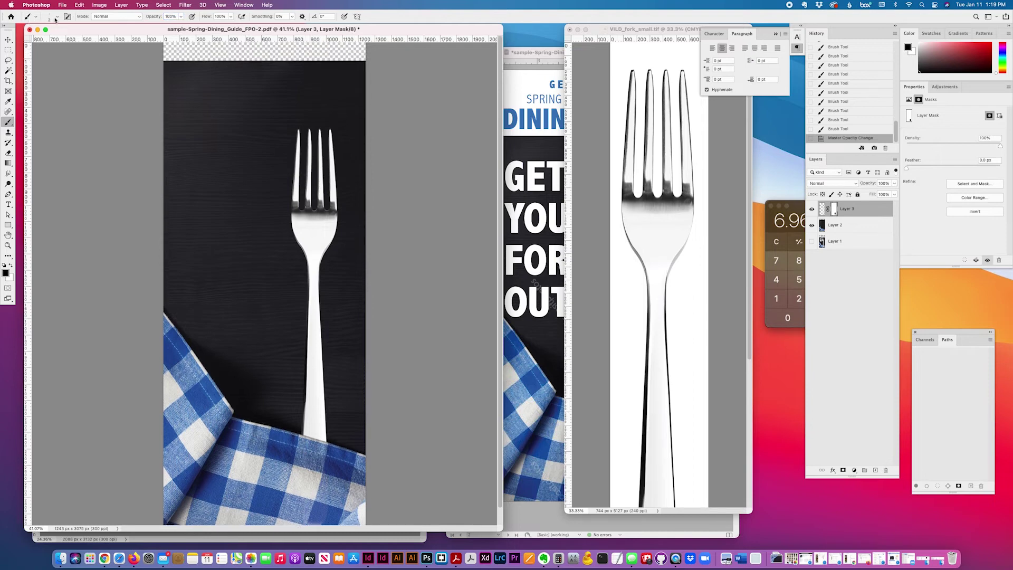
left_click(57, 17)
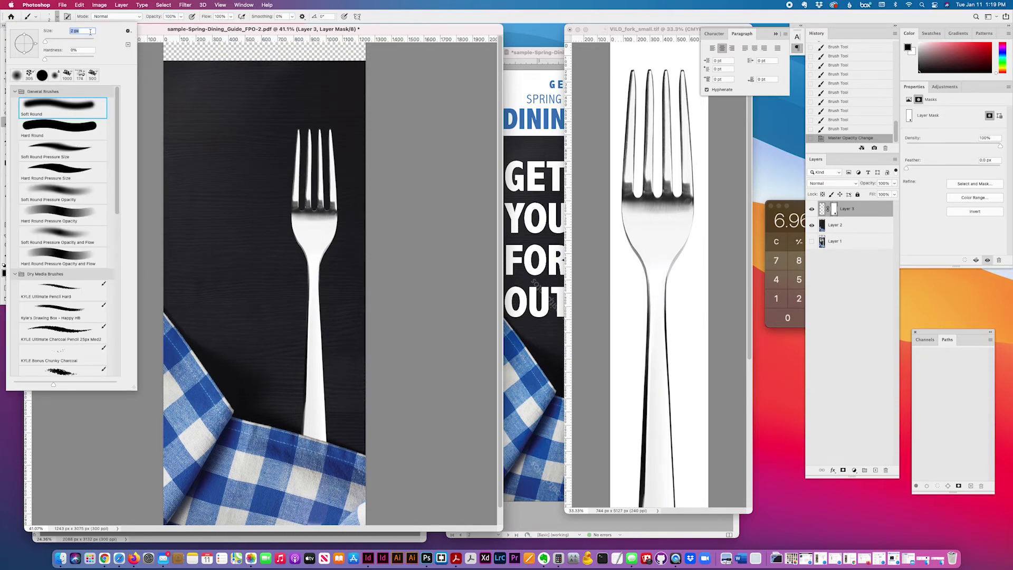
type("50")
key("Return")
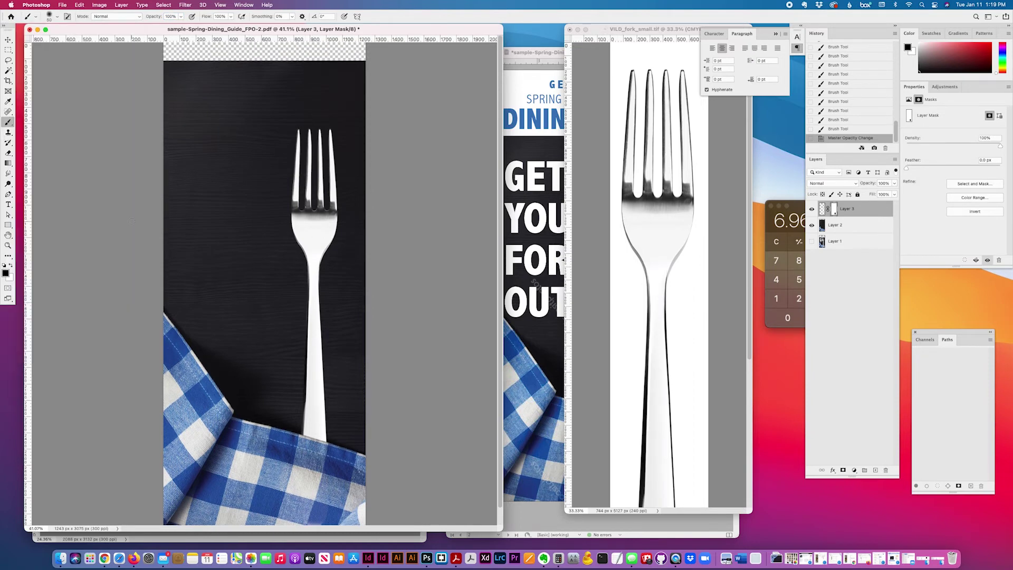
mouse_move(327, 510)
left_mouse_down()
mouse_move(325, 483)
mouse_move(315, 497)
mouse_move(306, 483)
mouse_move(304, 508)
left_mouse_up()
Enlarge the brush to 200 px and paint the mask over the napkin's lower area
left_click(58, 17)
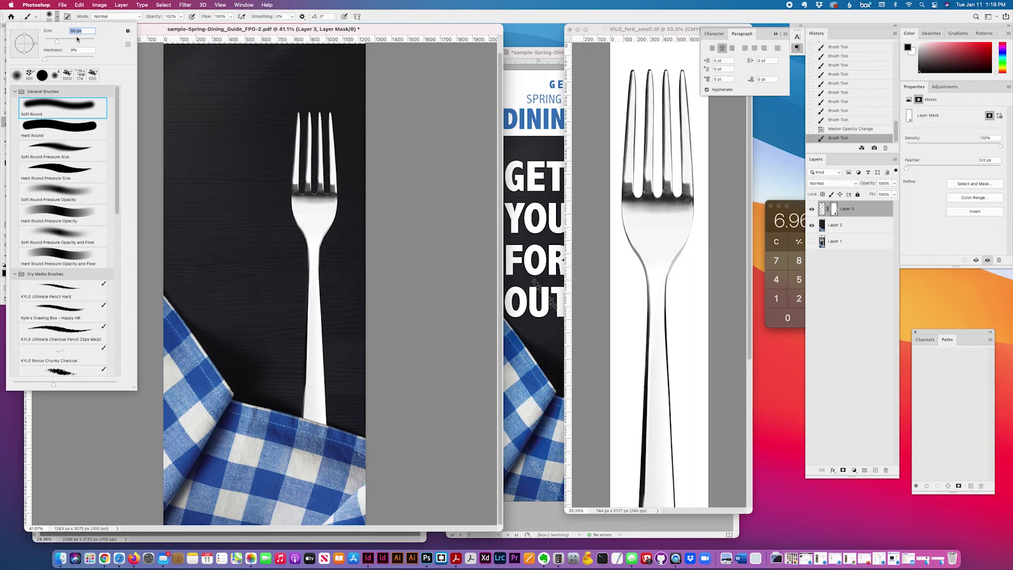
type("200")
key("Return")
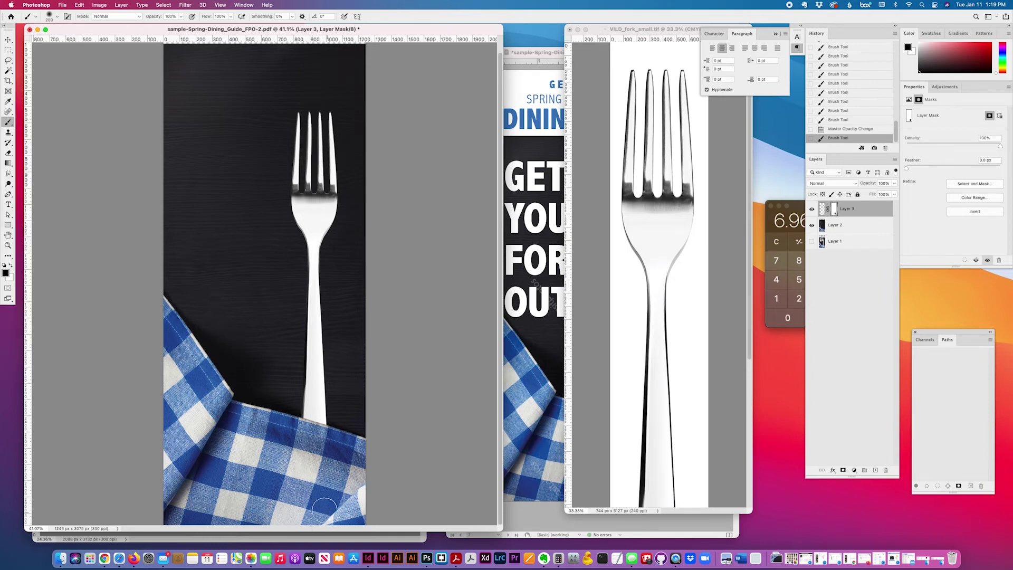
left_click_drag(328, 464, 335, 476)
Nudge the fork layer down, then save over CVR-sample-Spring-Dining_Guide_FPO-2.psd on the Desktop with Maximize Compatibility
left_click(8, 40)
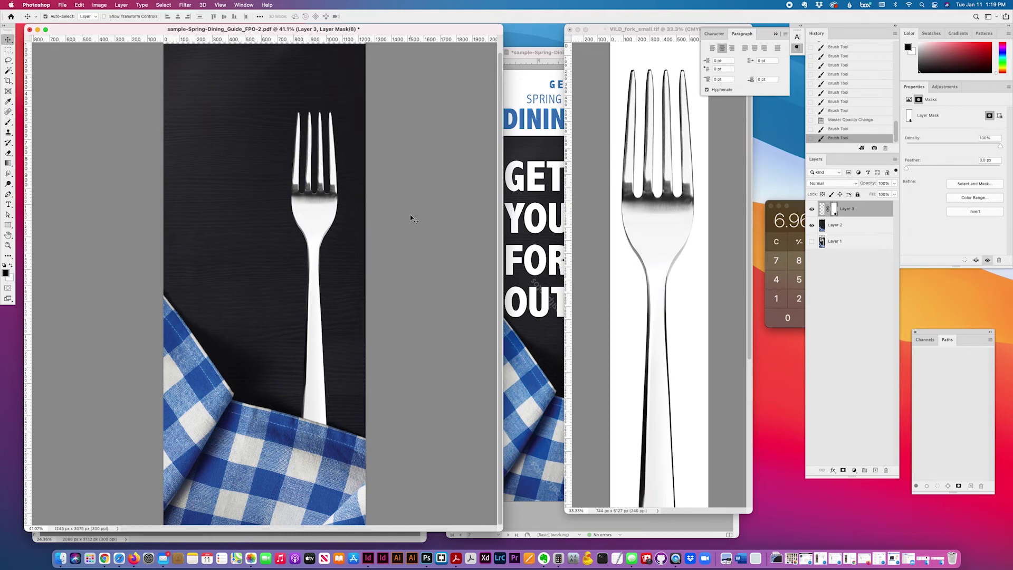
key("shift+Down")
key("shift+Down")
key("shift+Down")
key("shift+Down")
key("shift+Down")
key("shift+Down")
key("shift+Down")
key("shift+Down")
key("super+shift+s")
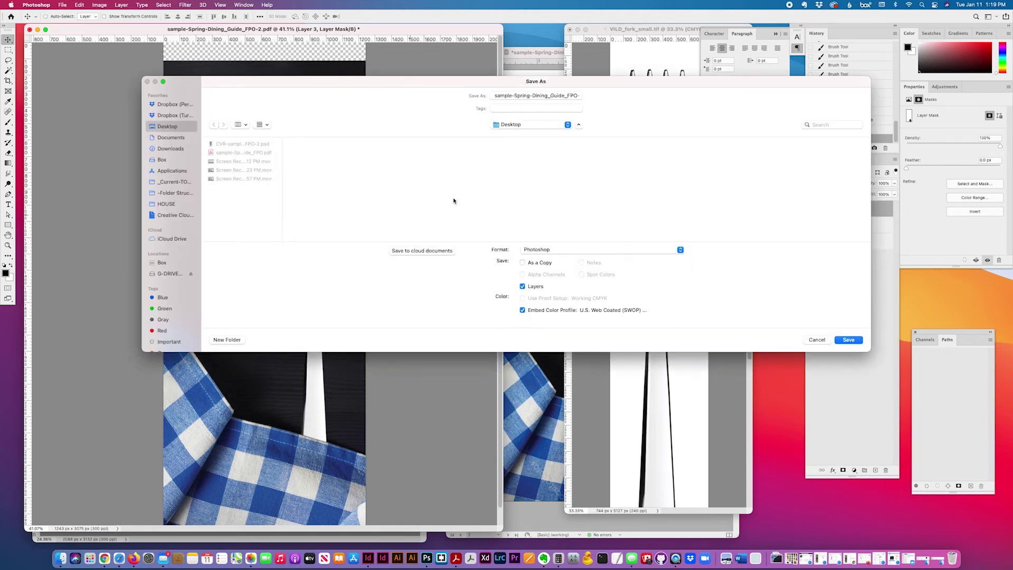
left_click(493, 97)
type("CVR-")
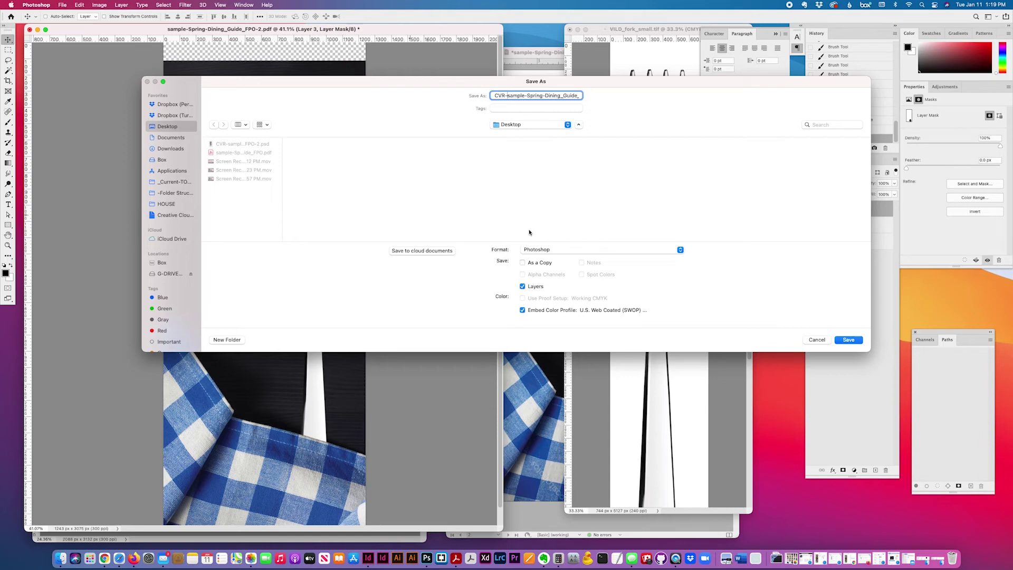
scroll(169, 158, "down", 2)
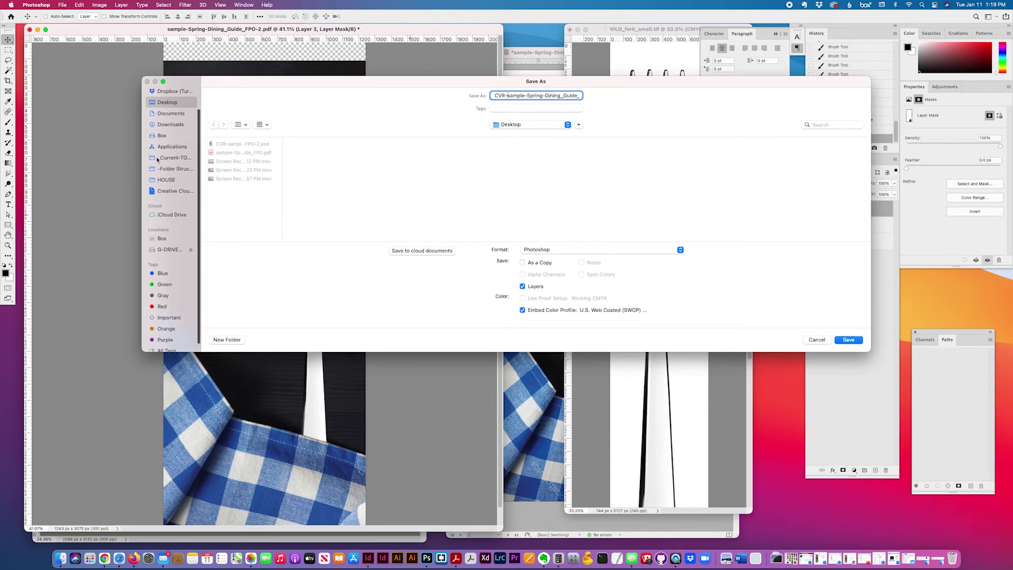
left_click(849, 340)
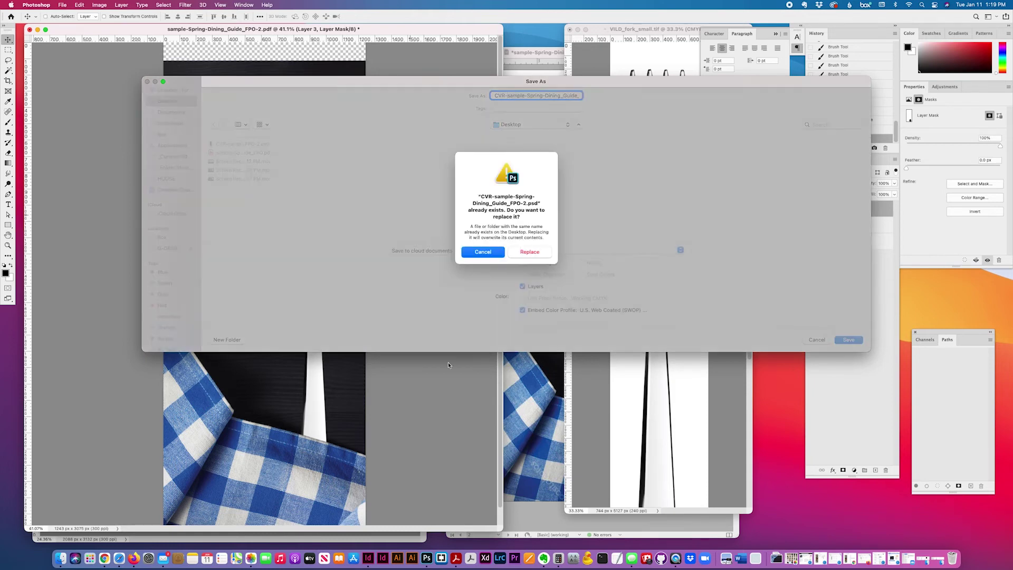
left_click(529, 257)
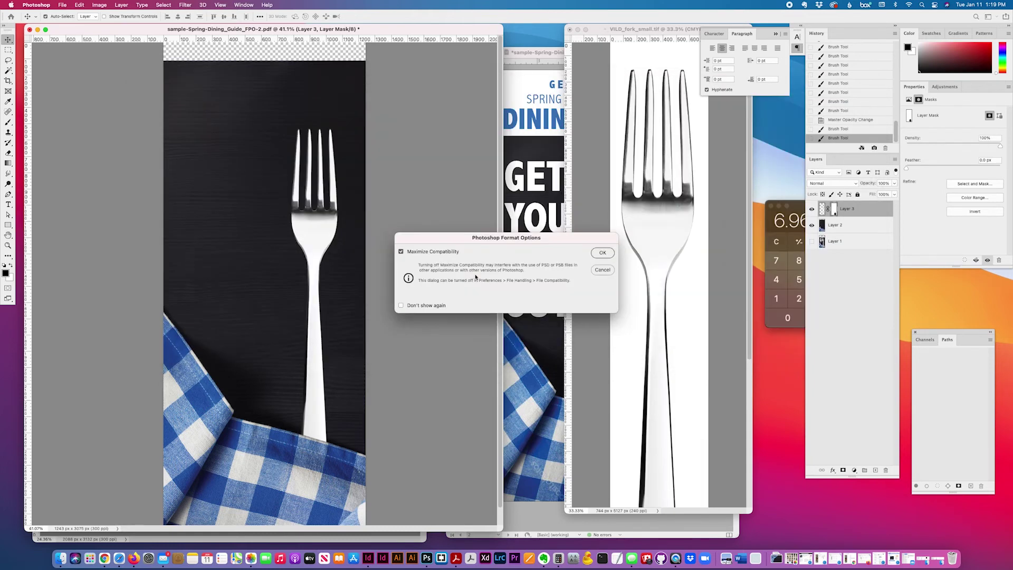
left_click(602, 253)
In the Dining Guide cover window, drag the old fork image frame onto the right pasteboard
left_click(517, 87)
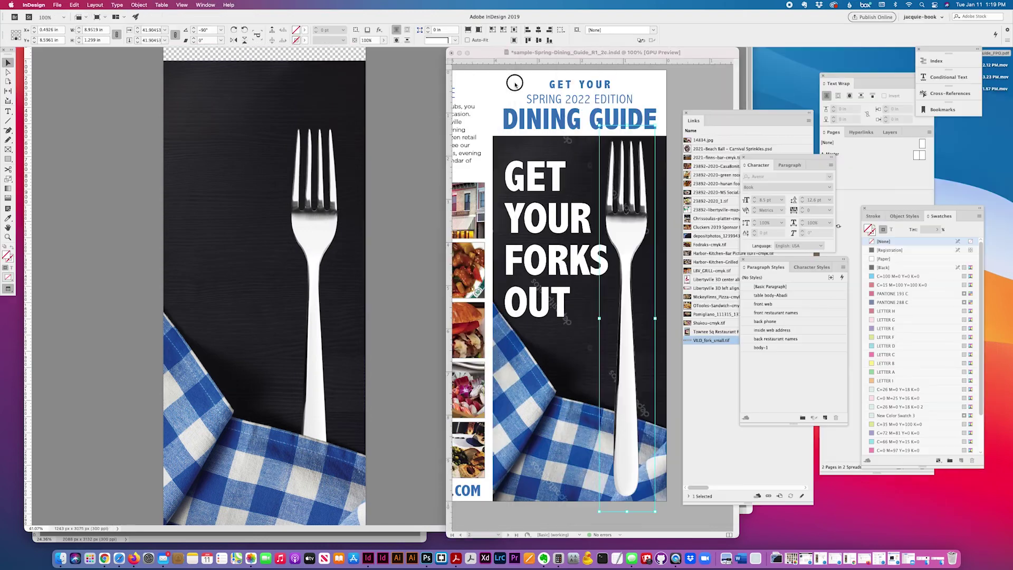
scroll(525, 258, "right", 5)
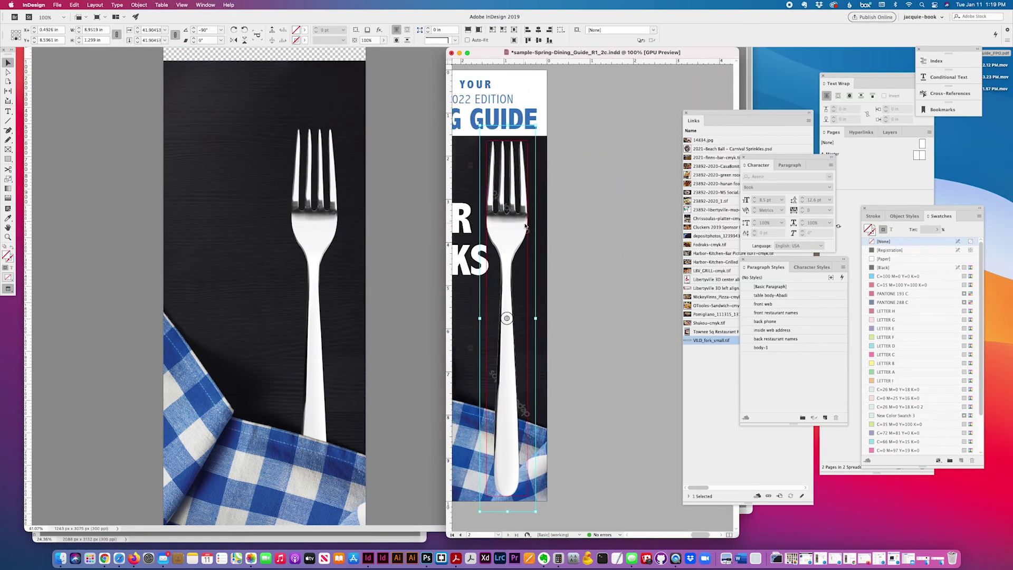
scroll(108, 97, "down", 1)
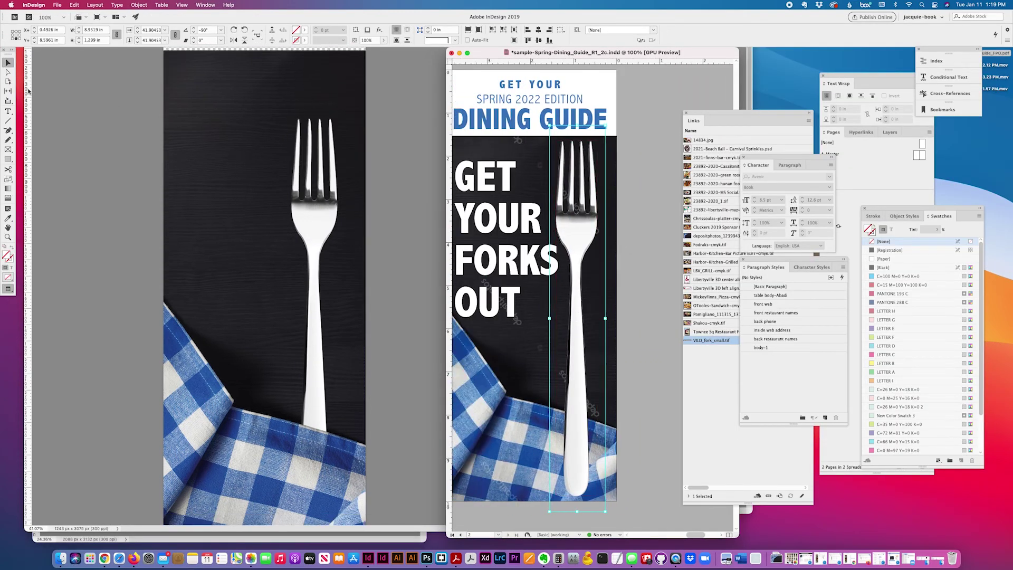
left_click_drag(685, 53, 433, 57)
left_click_drag(484, 538, 581, 545)
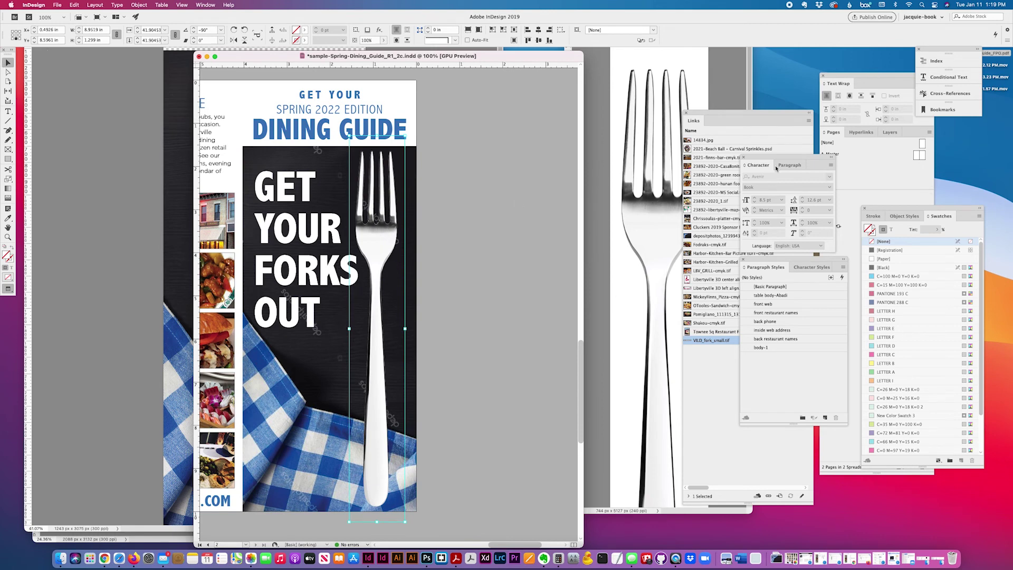
left_click_drag(388, 246, 471, 254)
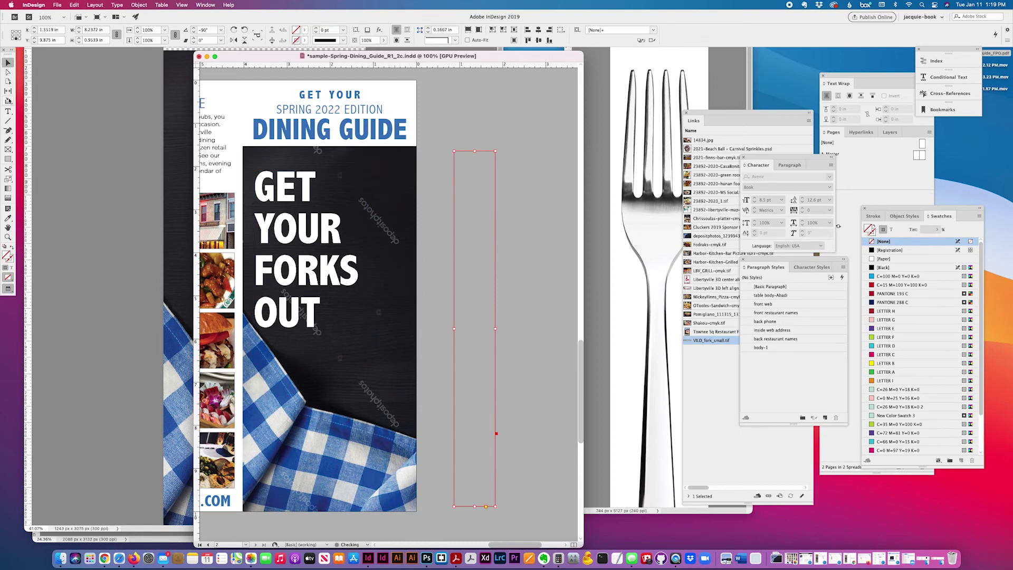
Try setting the background photo content's rotation to 0°, then undo it
left_click(8, 71)
left_click(379, 183)
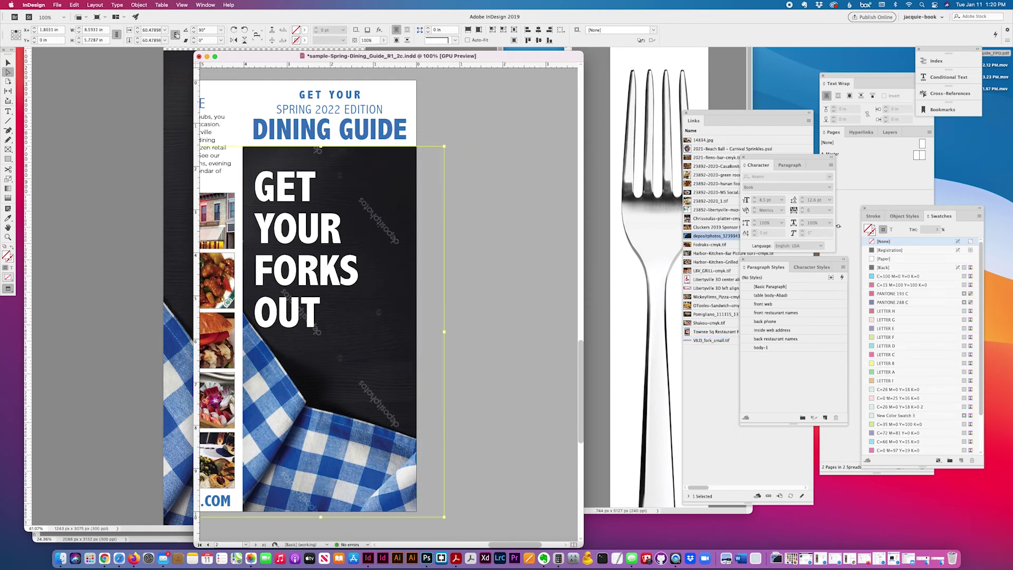
triple_click(204, 29)
type("0")
key("Return")
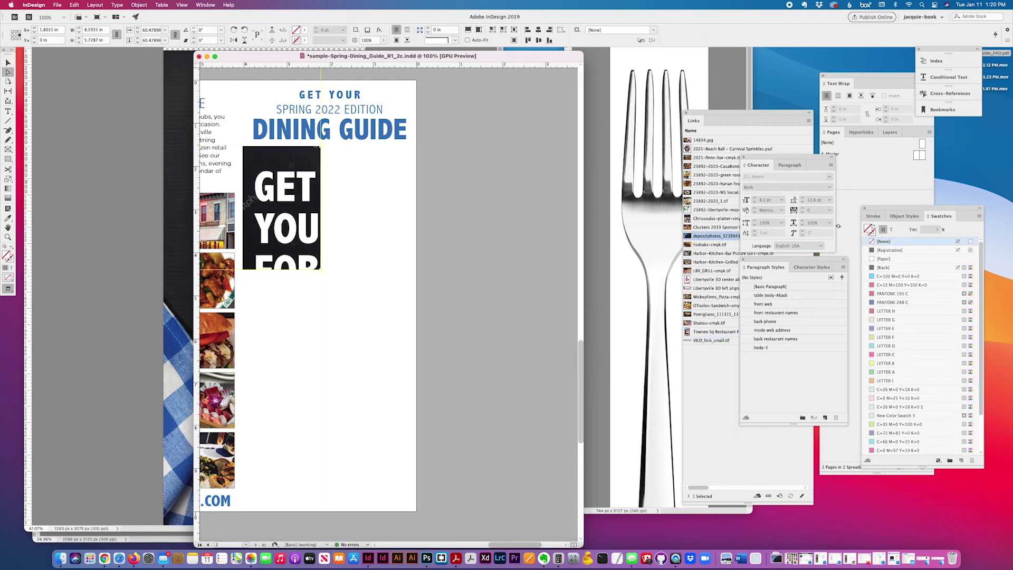
key("ctrl+z")
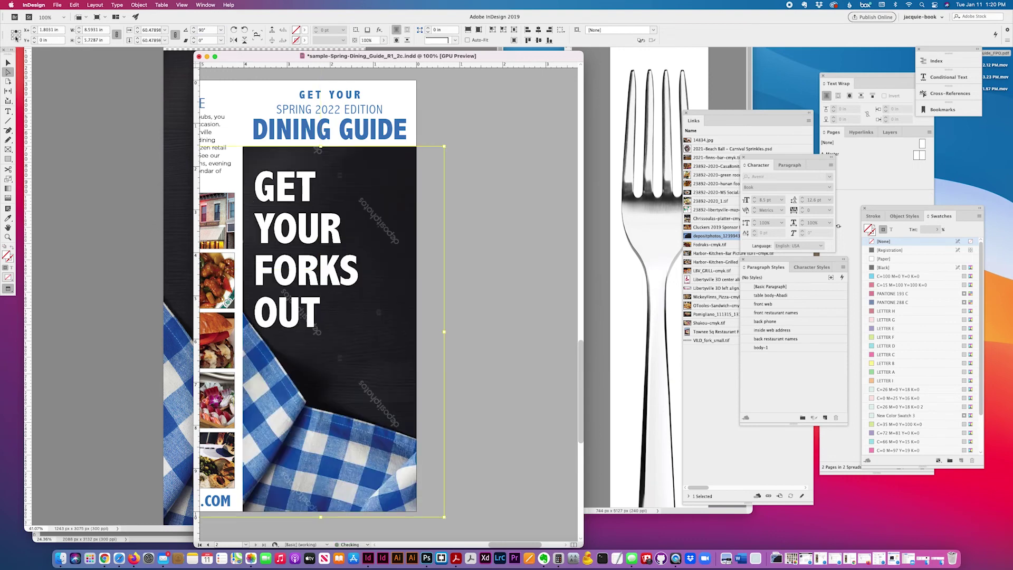
Rotate the background photo frame to 0° from a new reference point and select the whole frame
left_click(16, 38)
triple_click(203, 29)
type("0")
key("Return")
left_click(8, 62)
left_click(332, 332)
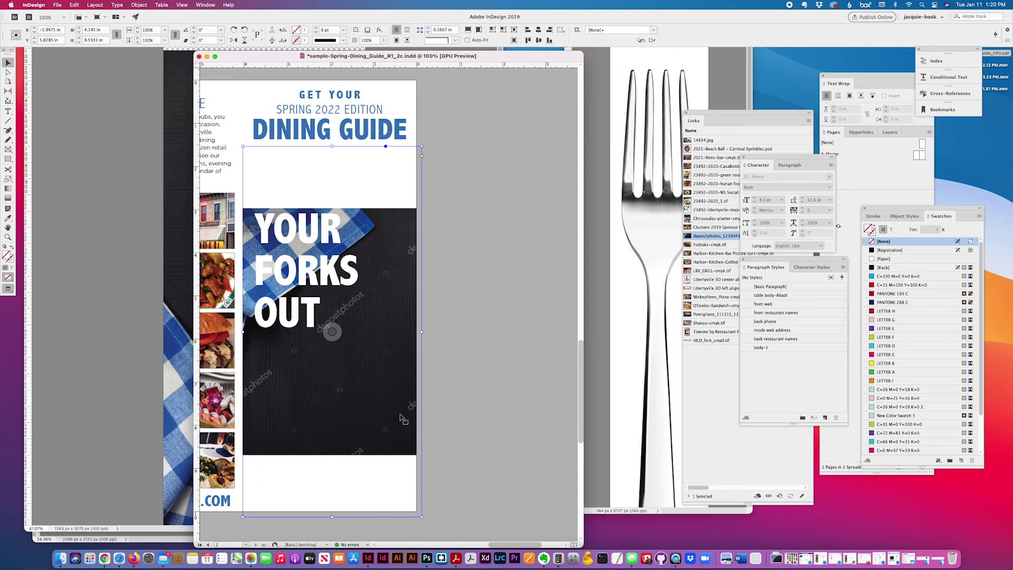
scroll(405, 417, "left", 3)
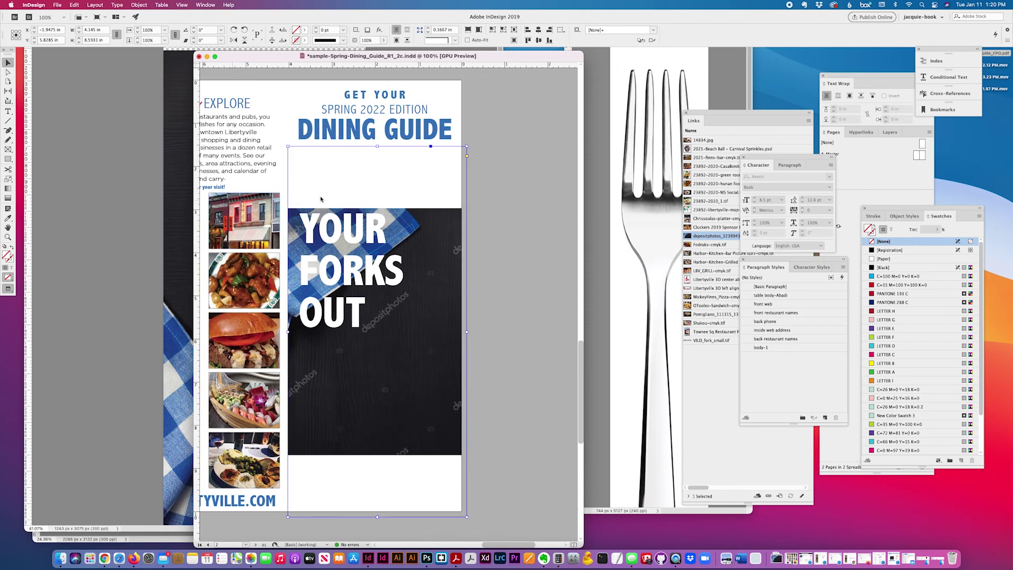
Place CVR-sample-Spring-Dining_Guide_FPO-2.psd from the Desktop into the selected cover frame, replacing its content
key("super+d")
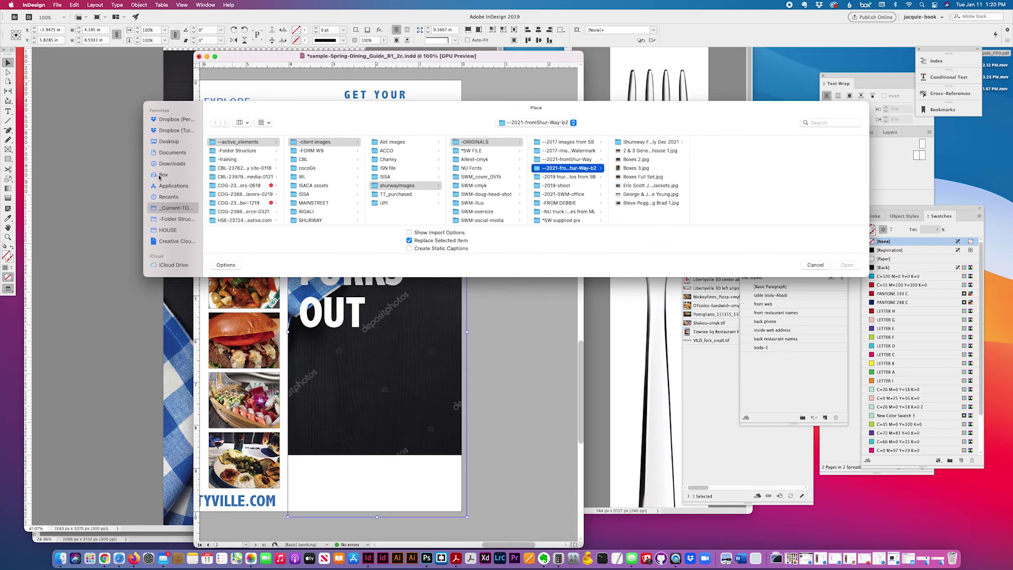
left_click(164, 141)
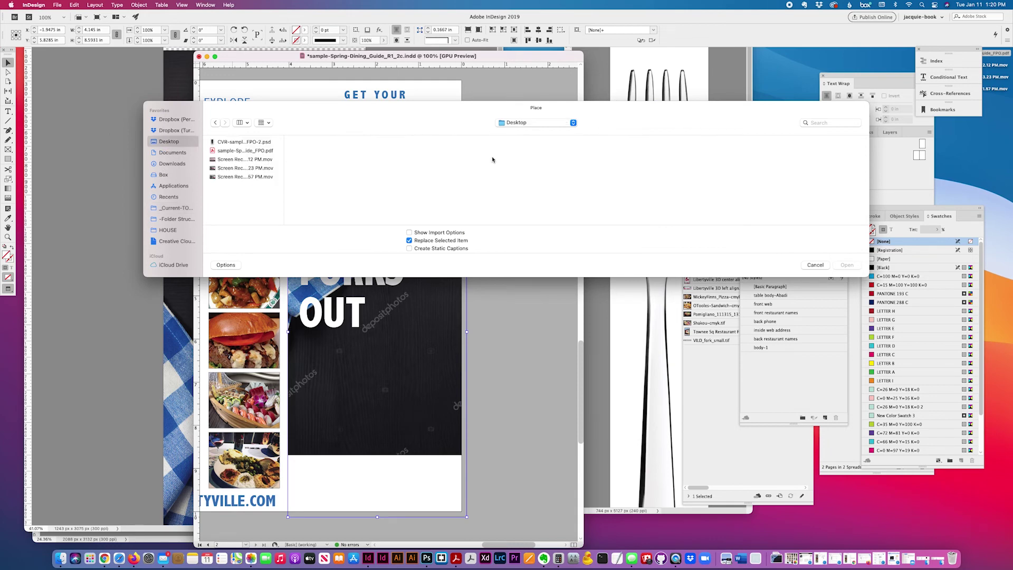
left_click(252, 143)
left_click(851, 265)
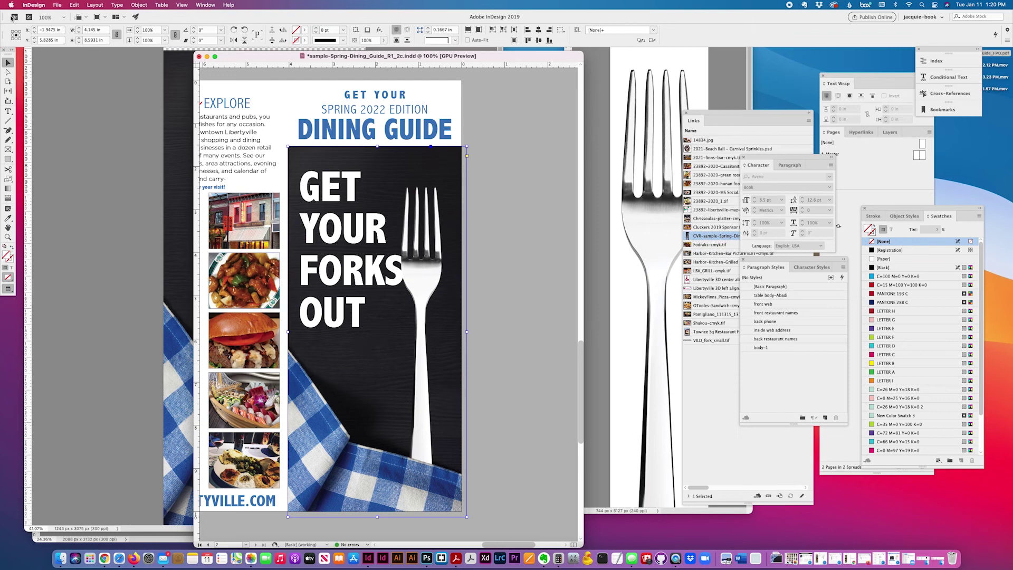
Try stretching the photo frame to the page top and centring its content, then undo both
left_click(8, 72)
left_click(8, 62)
left_click_drag(378, 146, 383, 75)
key("super+shift+e")
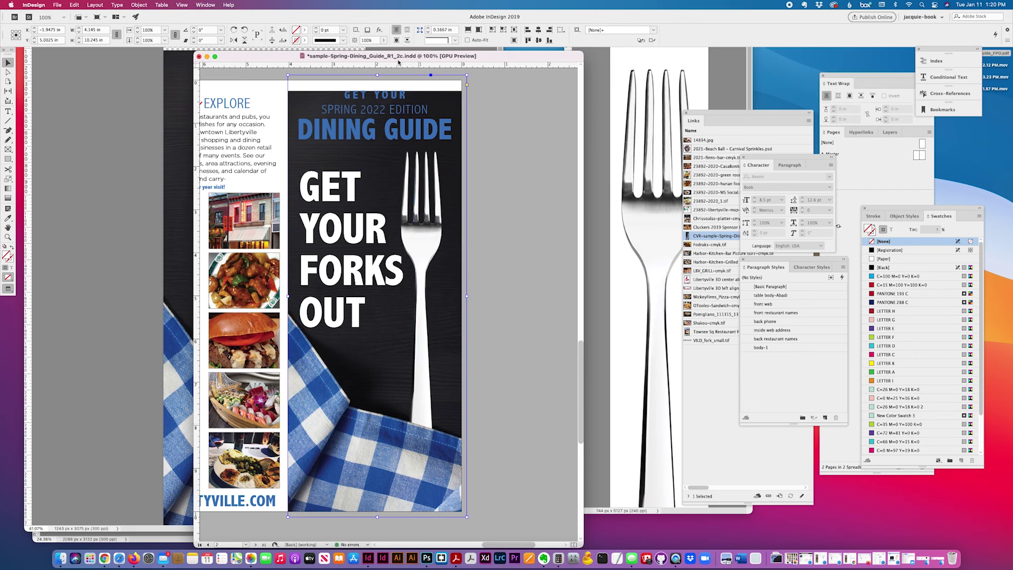
key("super+z")
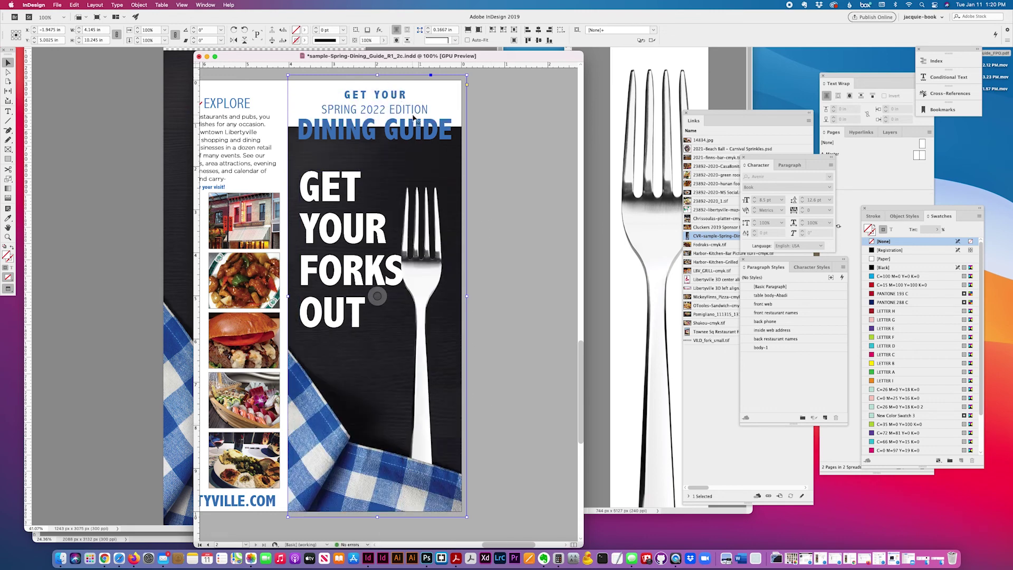
key("super+z")
Add a guide under the DINING GUIDE header, pull the frame top down to it, and switch to Preview
left_click_drag(479, 67, 431, 75)
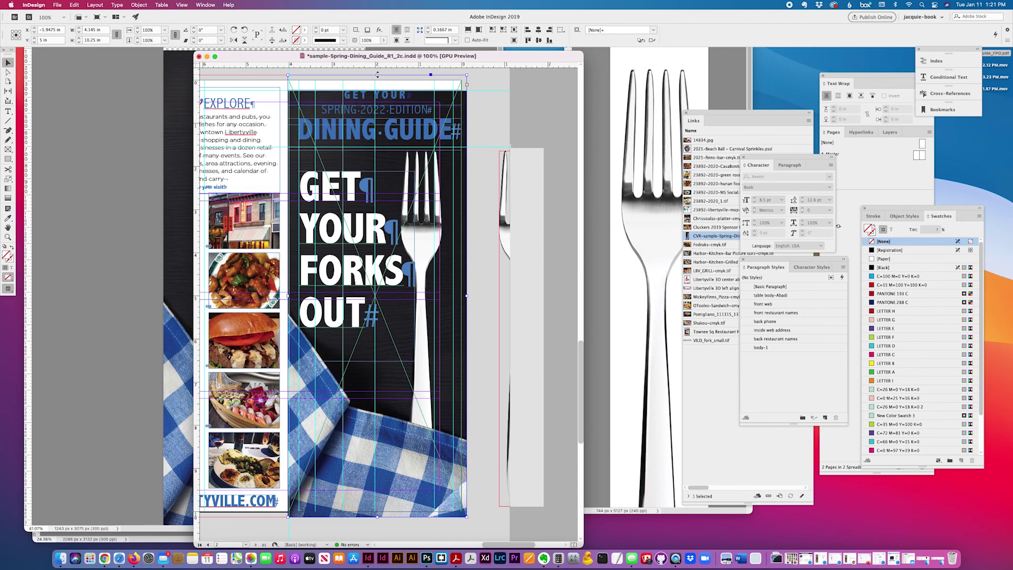
left_click_drag(378, 75, 372, 147)
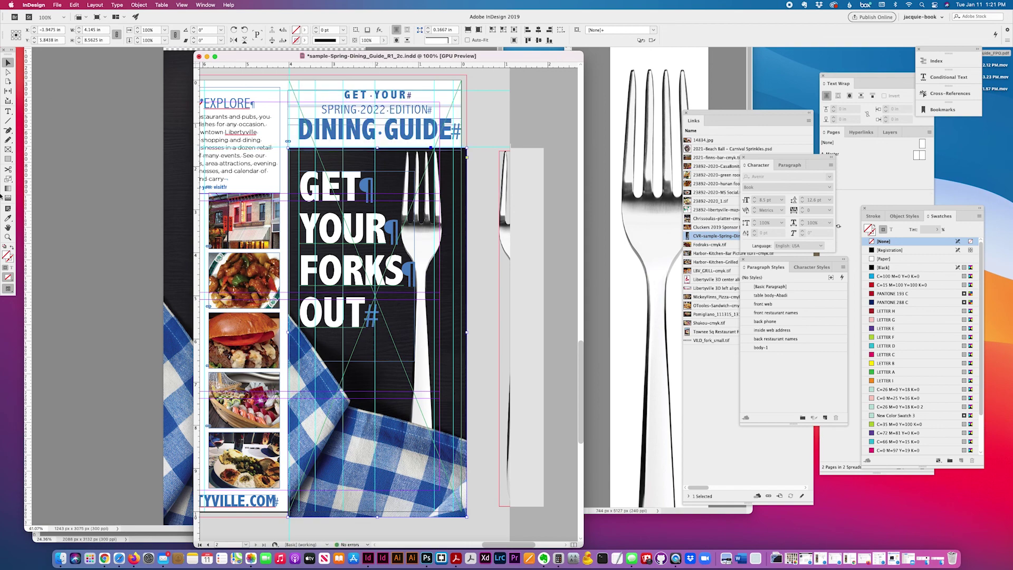
left_click(9, 288)
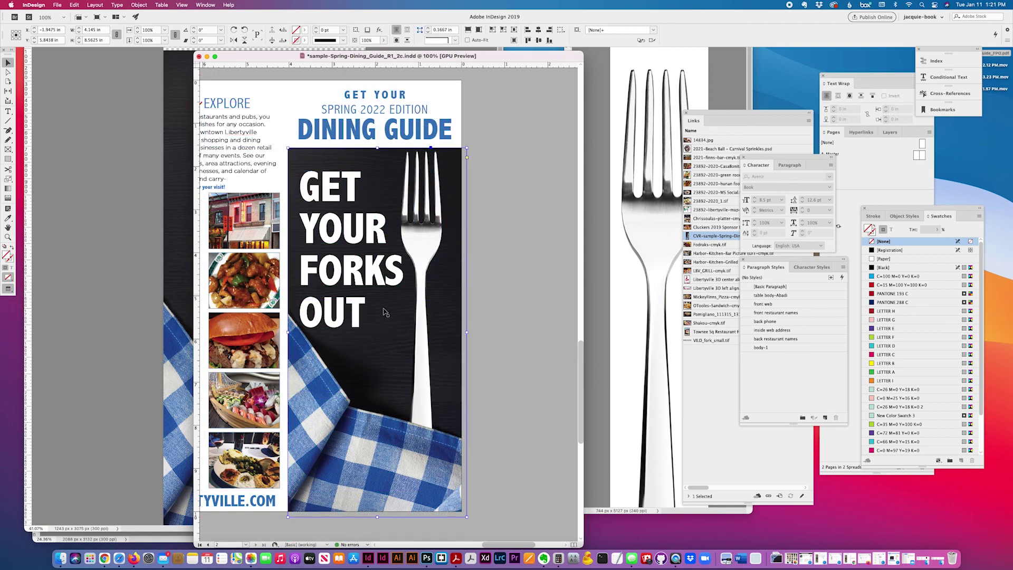
left_click(484, 344)
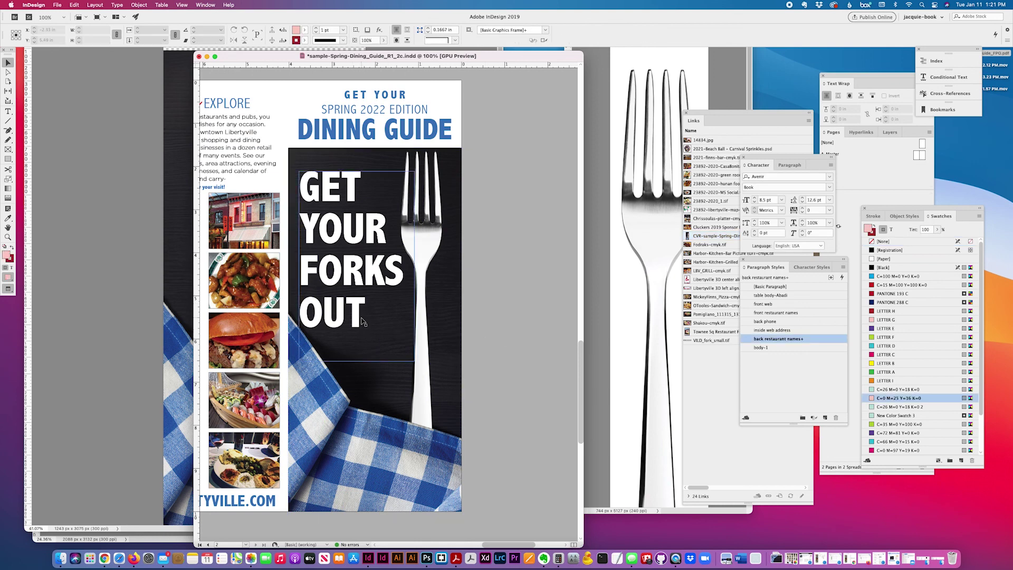
left_click(399, 386)
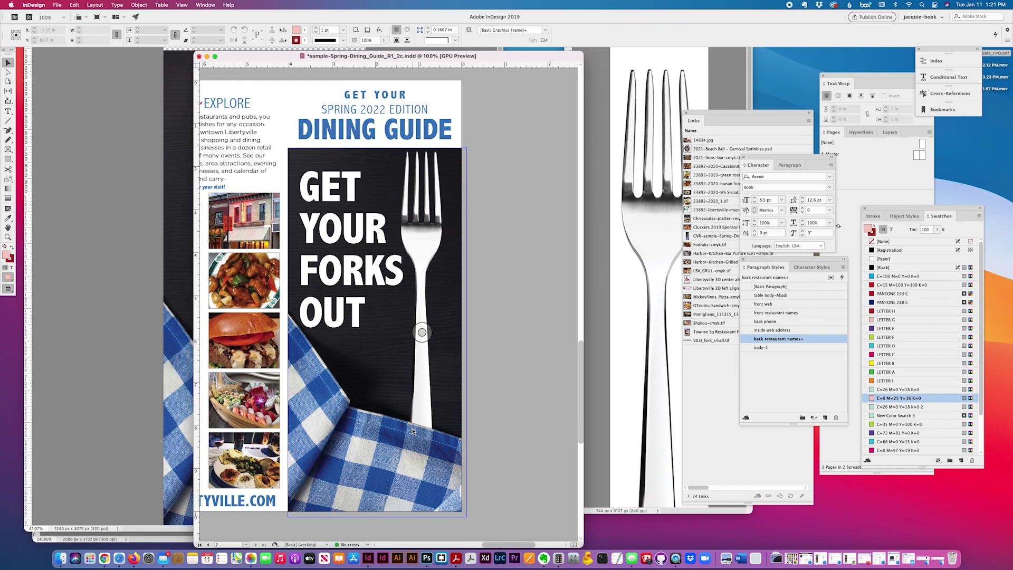
left_click(483, 439)
scroll(354, 419, "right", 5)
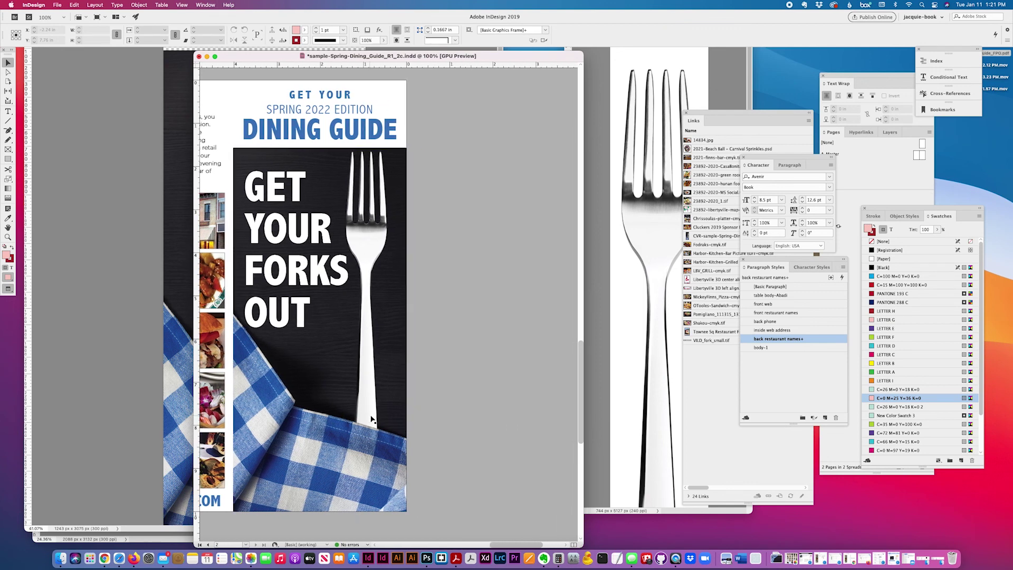
left_click(446, 429)
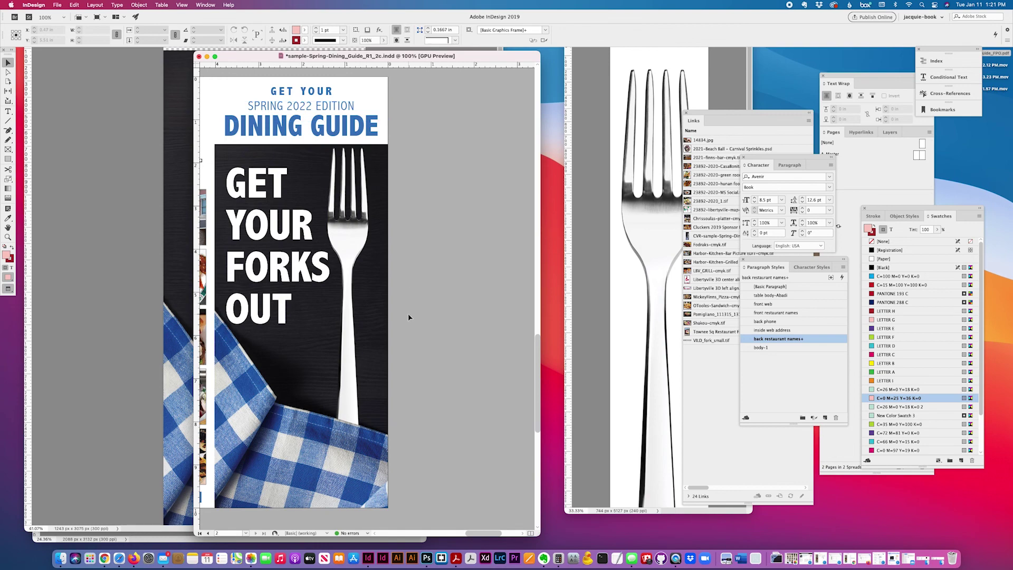